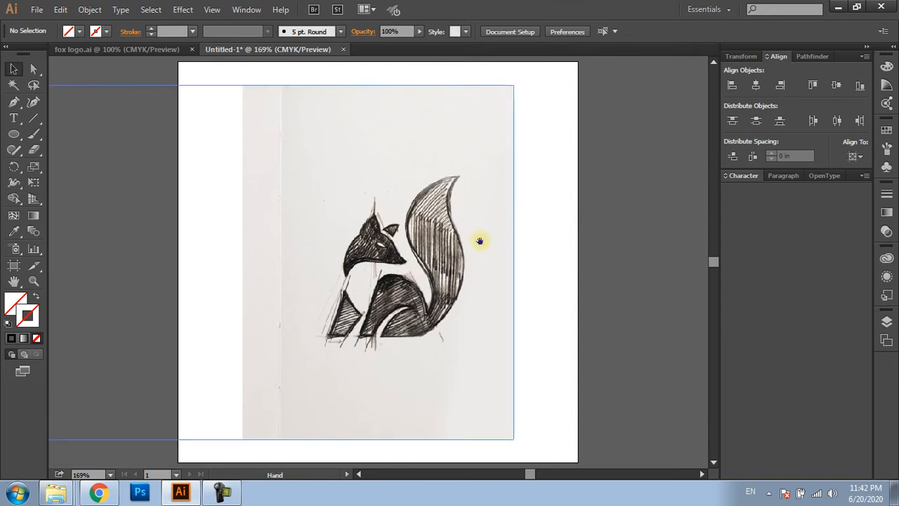
Draw a straight Pen line about 0.91 in long along the outer edge of the fox's front leg
click(482, 241)
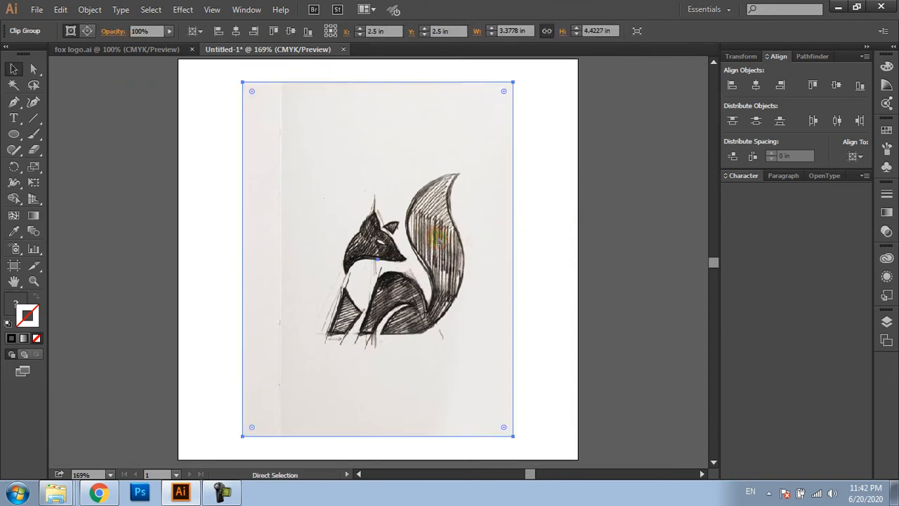
key(ctrl+shift+a)
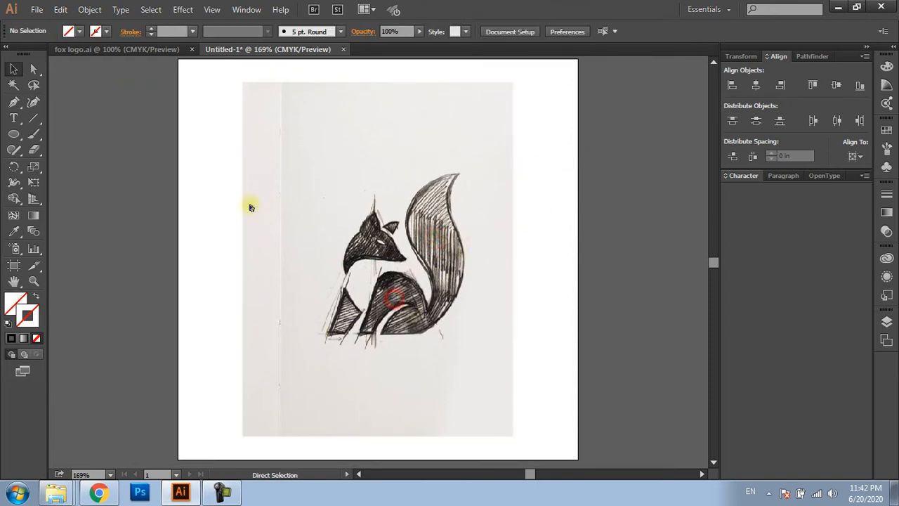
mouse_move(237, 155)
mouse_down()
mouse_move(387, 281)
mouse_move(540, 376)
mouse_up()
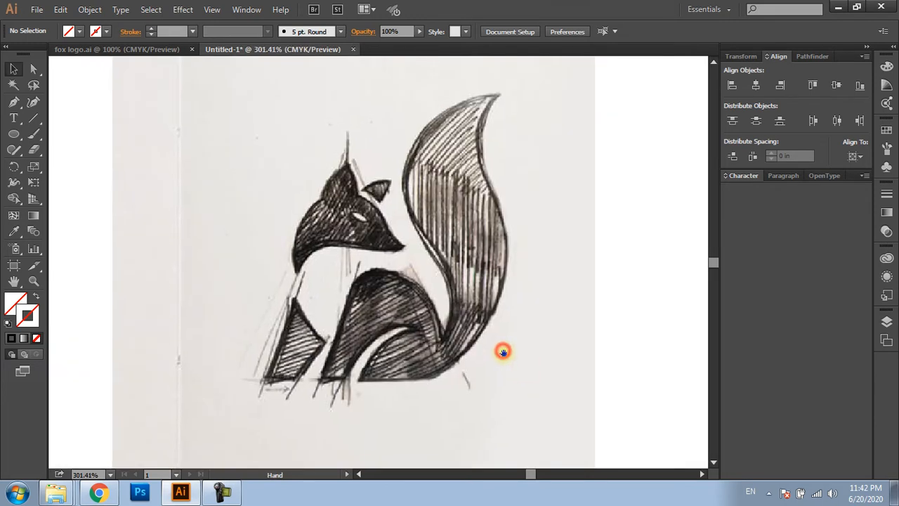
drag(503, 352, 507, 351)
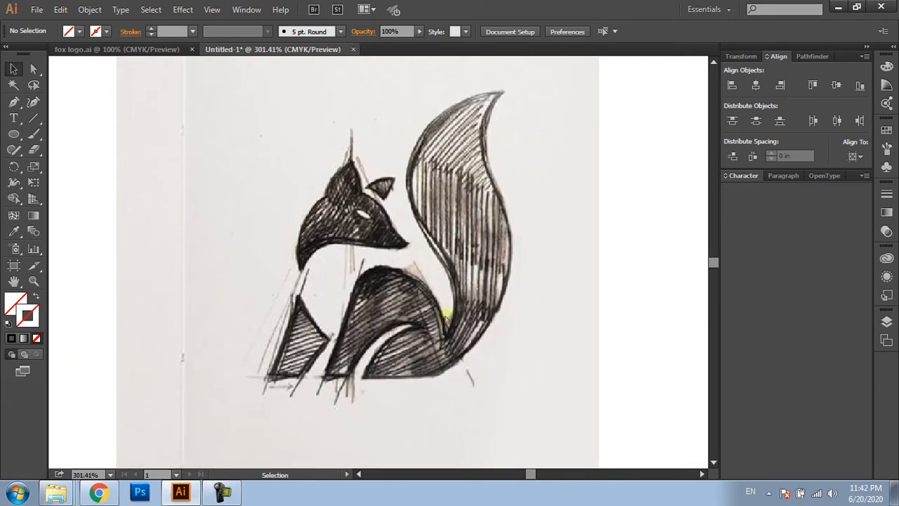
key(p)
drag(16, 106, 73, 111)
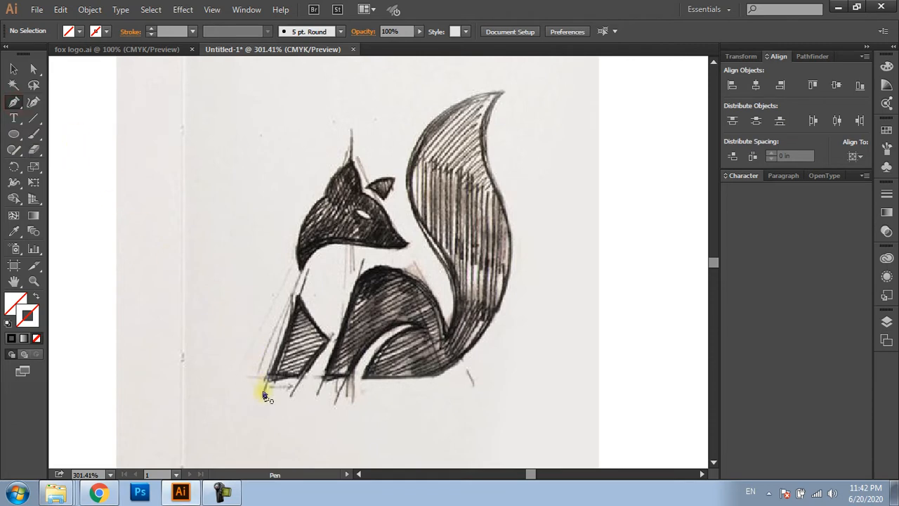
scroll(266, 370, up, 3)
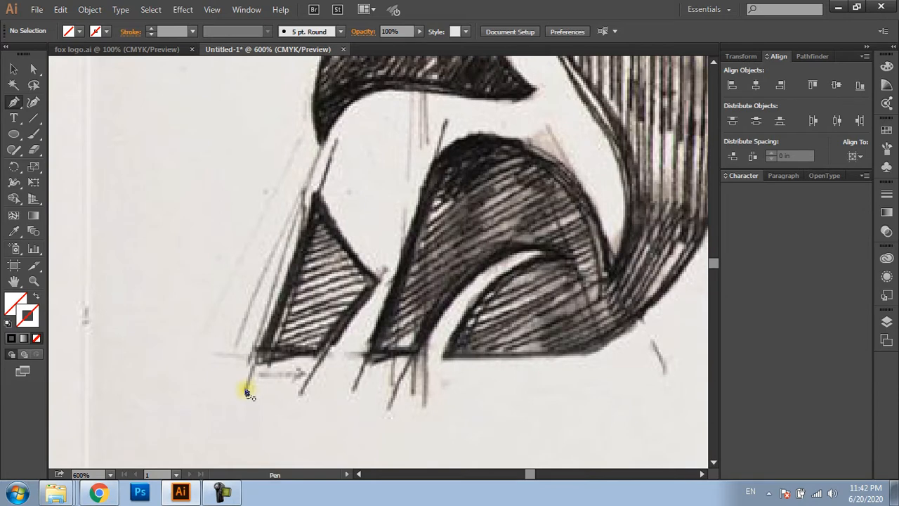
click(245, 387)
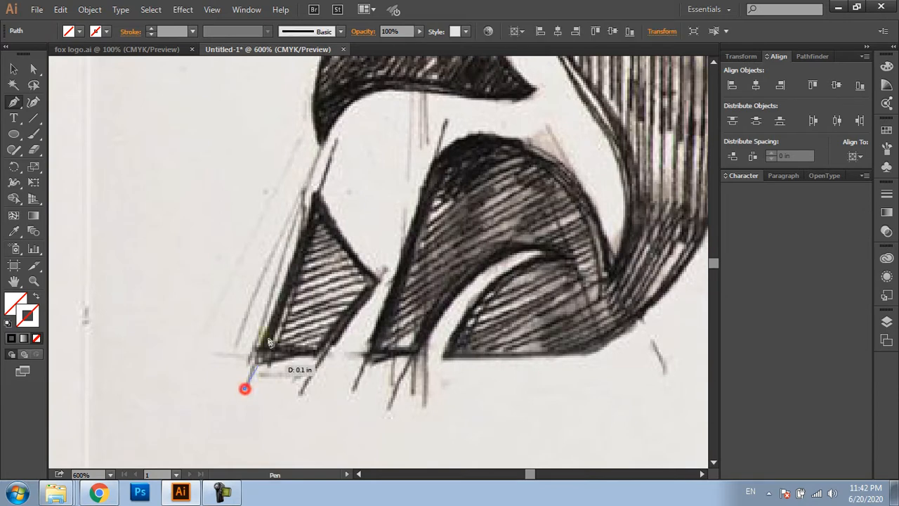
click(335, 145)
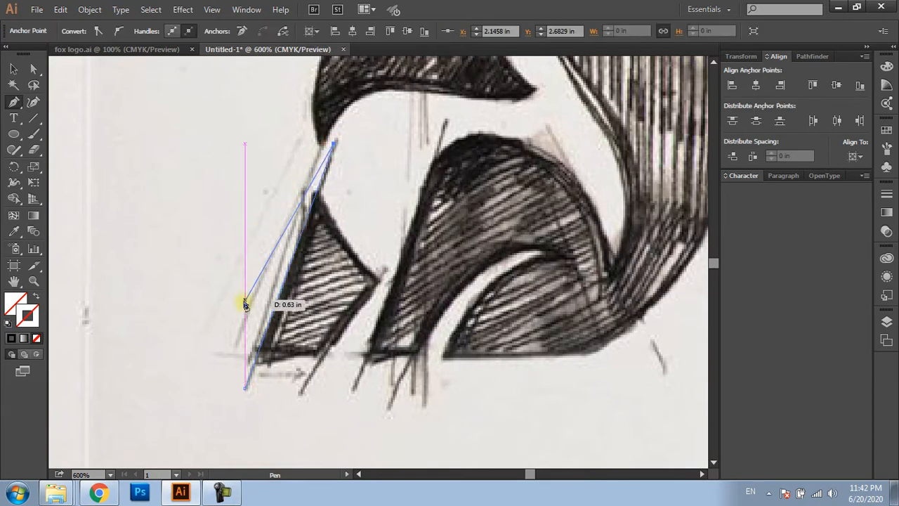
Give the front-leg line a solid red stroke and deselect it
click(11, 337)
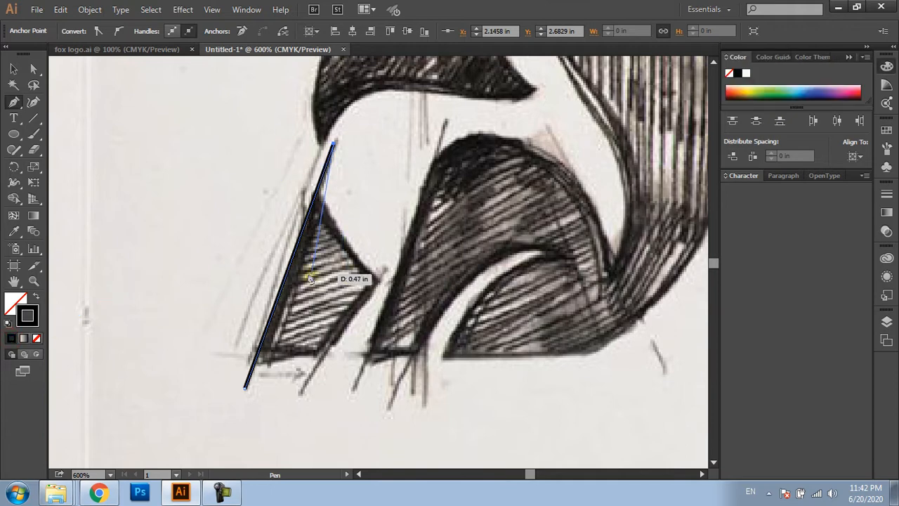
double_click(28, 315)
mouse_move(413, 213)
mouse_down()
mouse_move(441, 157)
mouse_move(469, 156)
mouse_up()
click(540, 188)
click(588, 162)
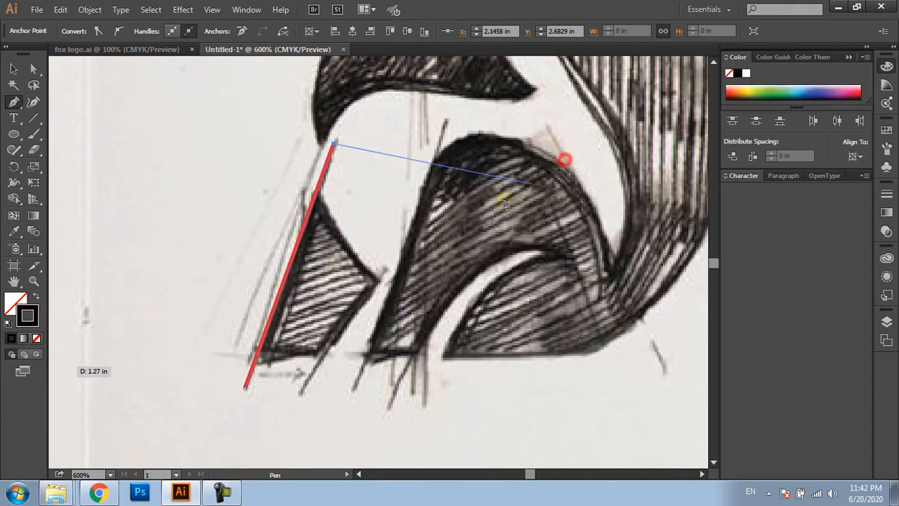
key(v)
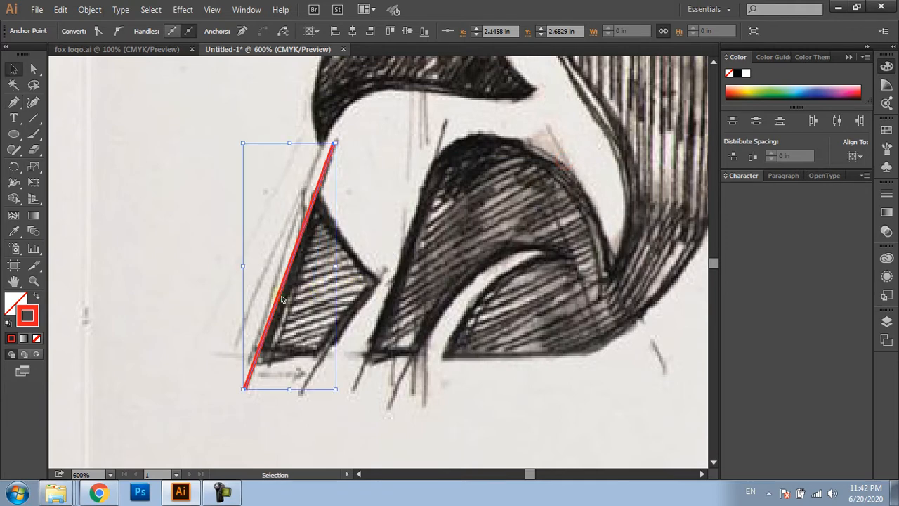
click(191, 282)
Duplicate the red line onto the inner edge of the front leg and rotate it to match the sketch
drag(285, 285, 363, 315)
drag(416, 426, 386, 425)
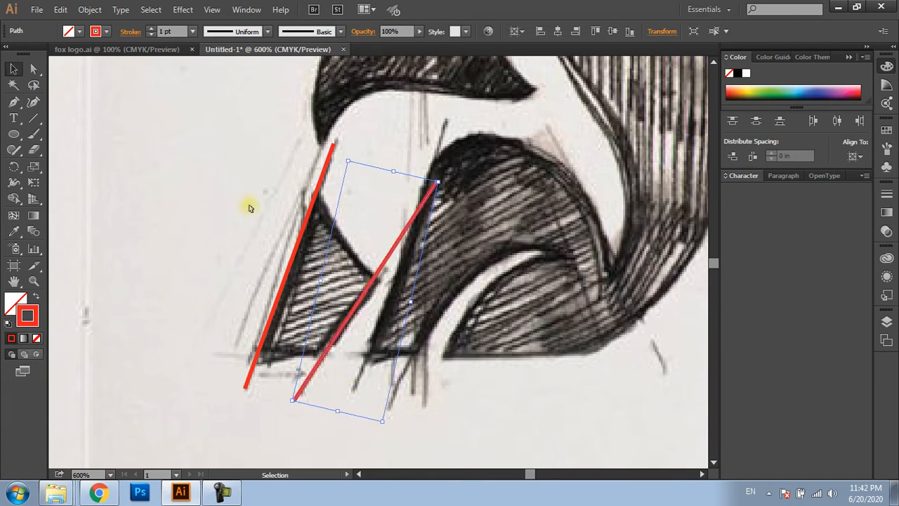
click(168, 159)
Draw a Pen line about 0.59 in long across the front leg's upper edge and bend it to follow the sketched curve
key(p)
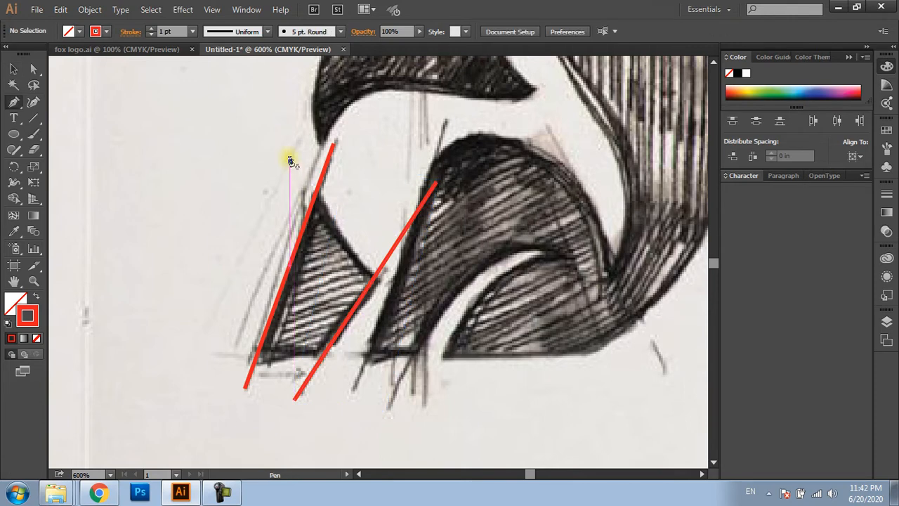
click(290, 154)
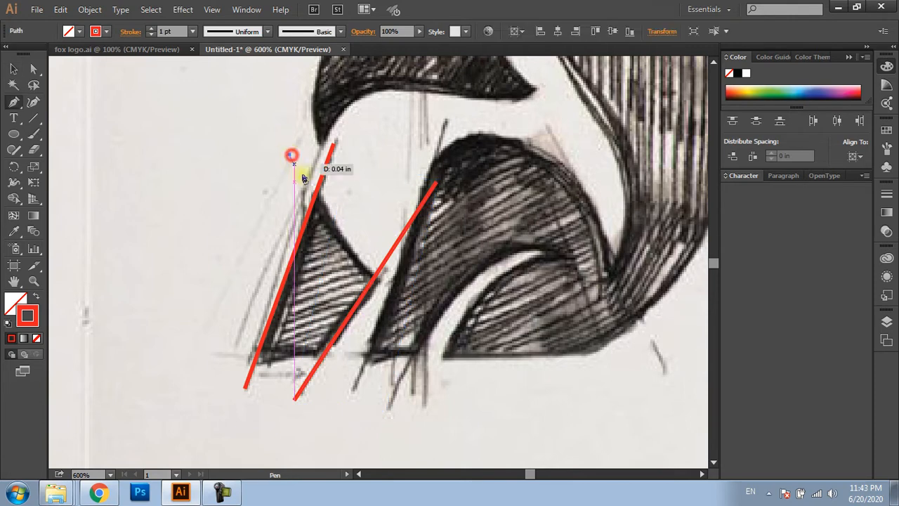
click(389, 289)
scroll(355, 241, up, 2)
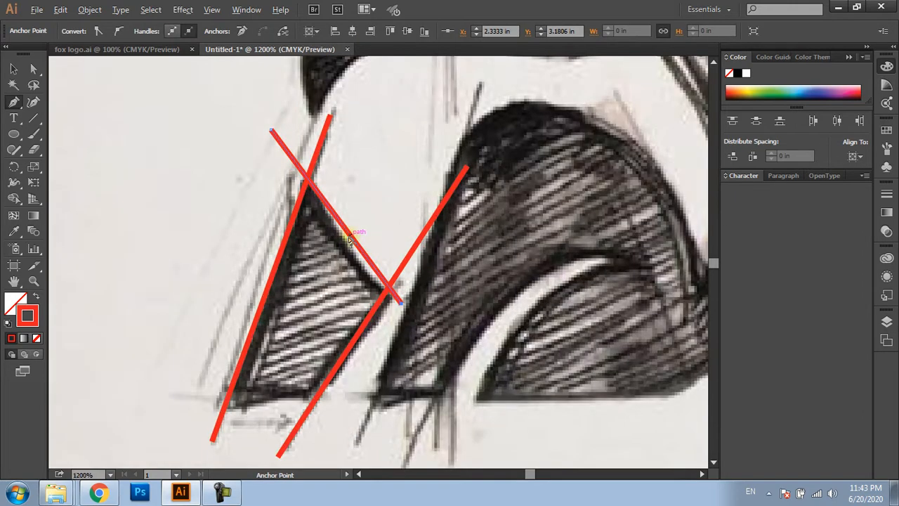
drag(354, 241, 333, 266)
scroll(351, 261, down, 2)
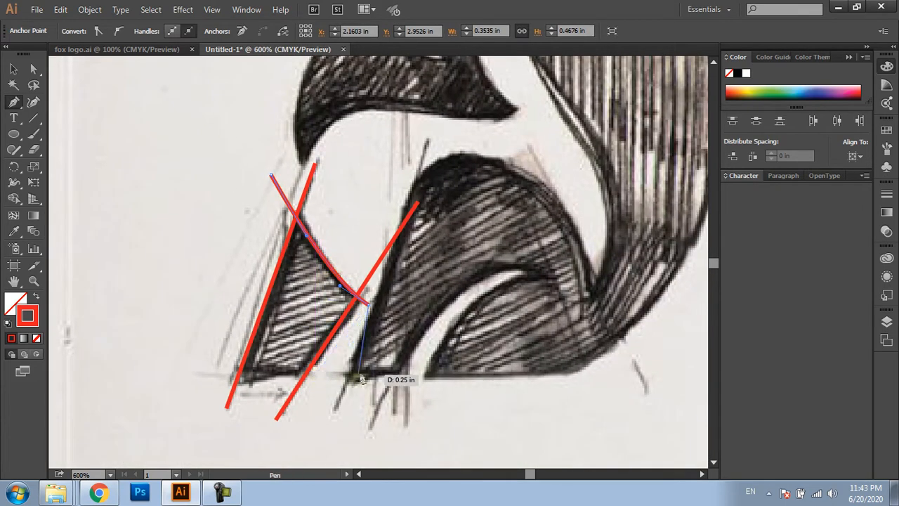
ctrl+click(345, 358)
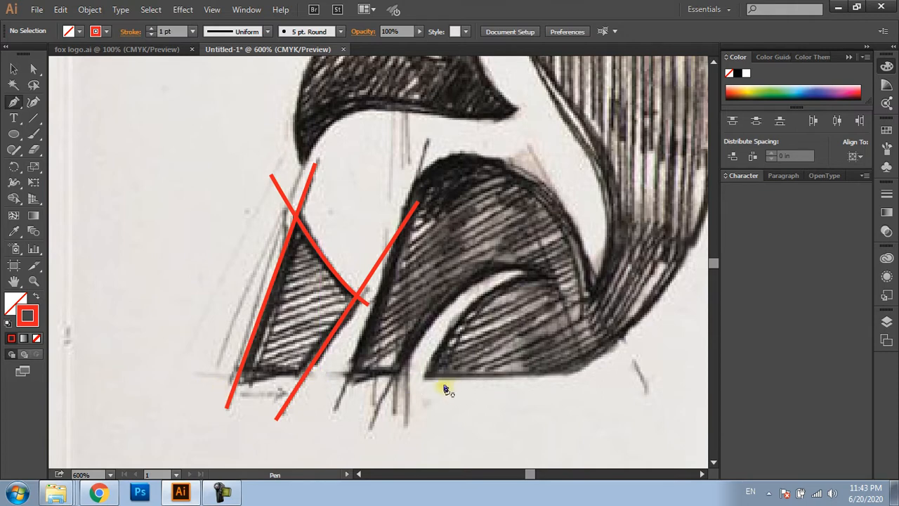
Draw a horizontal baseline under the front leg, crossing both leg lines
click(419, 379)
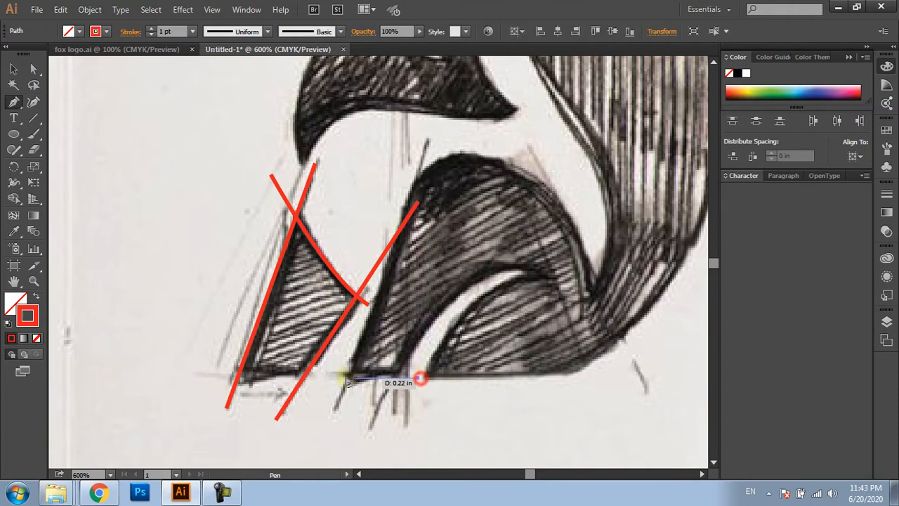
click(161, 377)
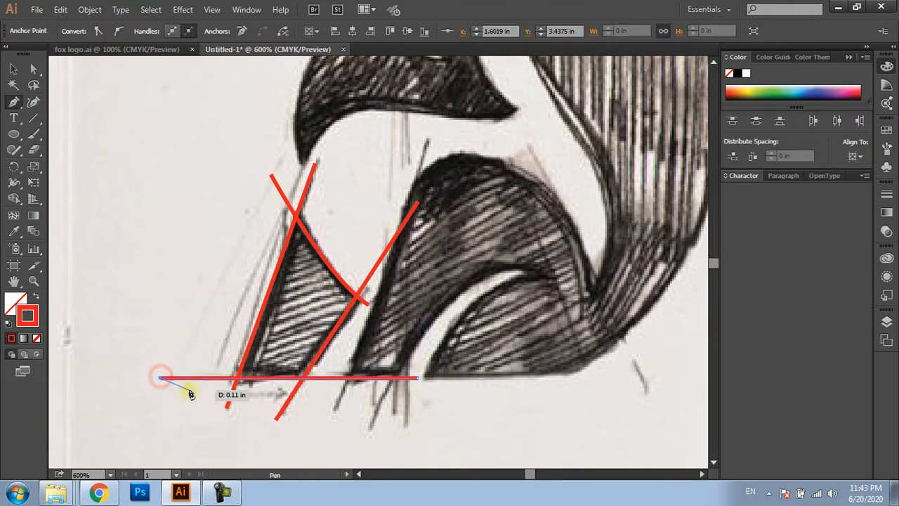
ctrl+click(212, 404)
Select the four front-leg lines and trim their overlapping corners with the Join tool to form a closed outline
key(v)
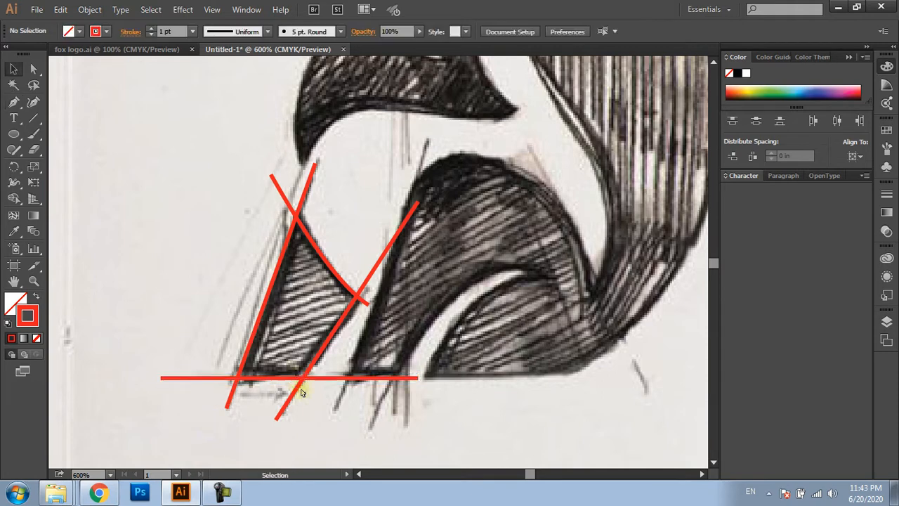
mouse_move(163, 184)
mouse_down()
mouse_move(351, 375)
mouse_move(351, 387)
mouse_up()
click(14, 149)
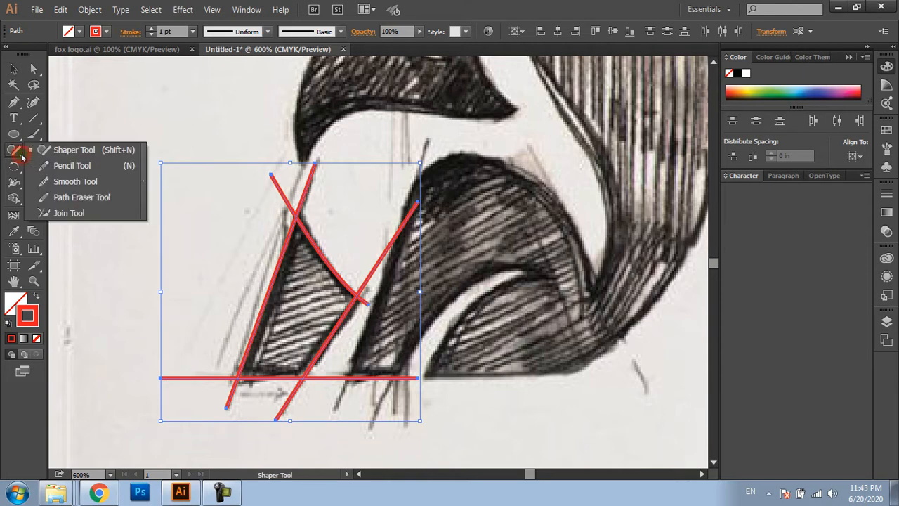
click(74, 219)
mouse_move(231, 220)
mouse_down()
mouse_move(280, 197)
mouse_move(345, 187)
mouse_up()
drag(358, 222, 360, 324)
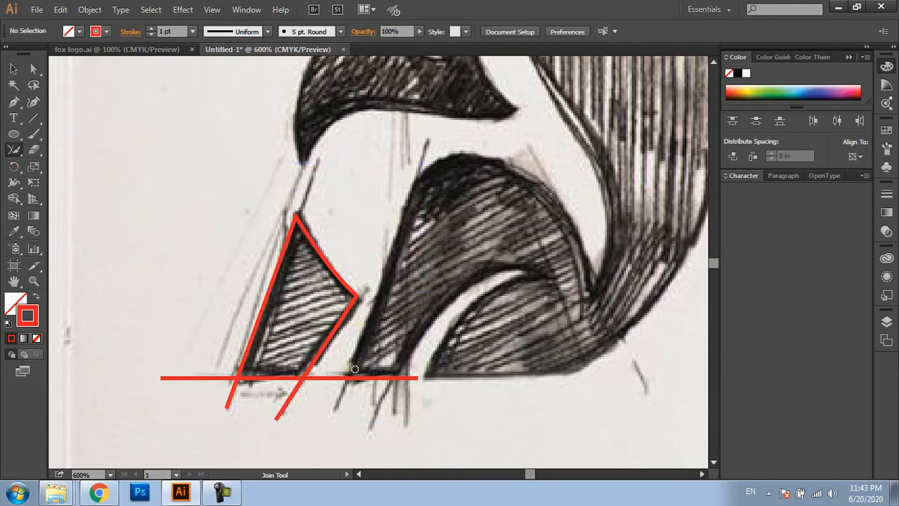
mouse_move(332, 367)
mouse_down()
mouse_move(307, 390)
mouse_move(274, 395)
mouse_move(217, 364)
mouse_up()
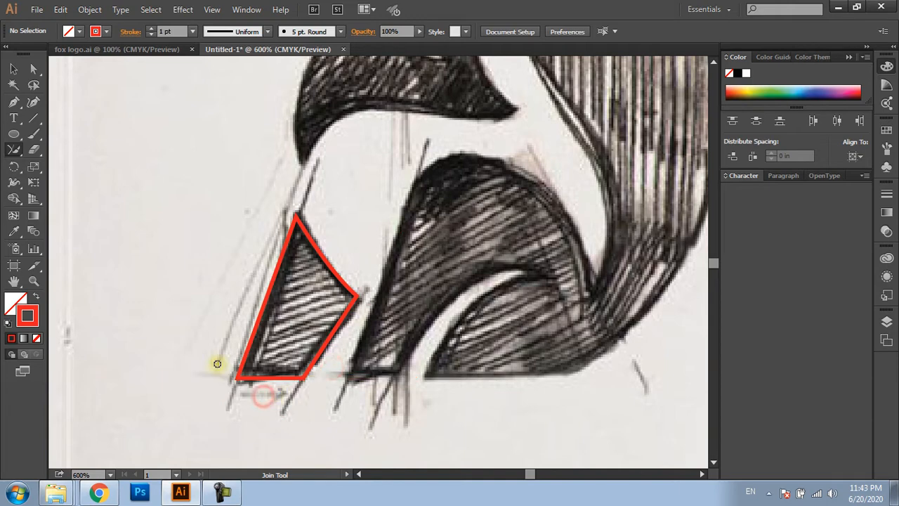
key(v)
Draw a straight Pen line about 1 in long along the front edge of the fox's hind leg
drag(366, 329, 316, 354)
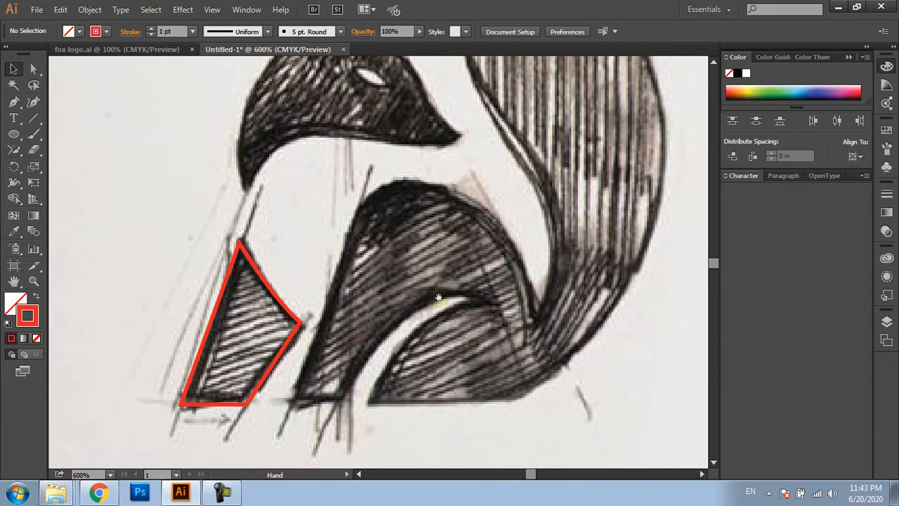
drag(438, 298, 418, 295)
key(p)
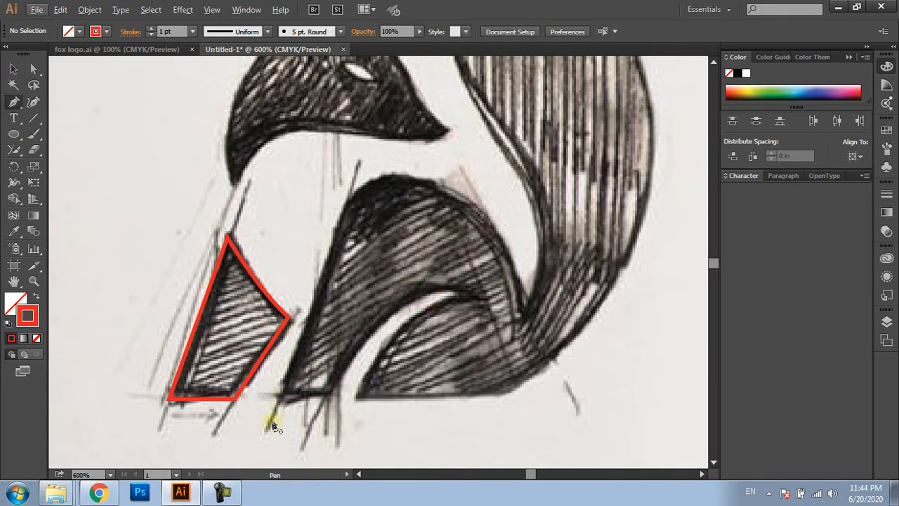
drag(269, 429, 361, 165)
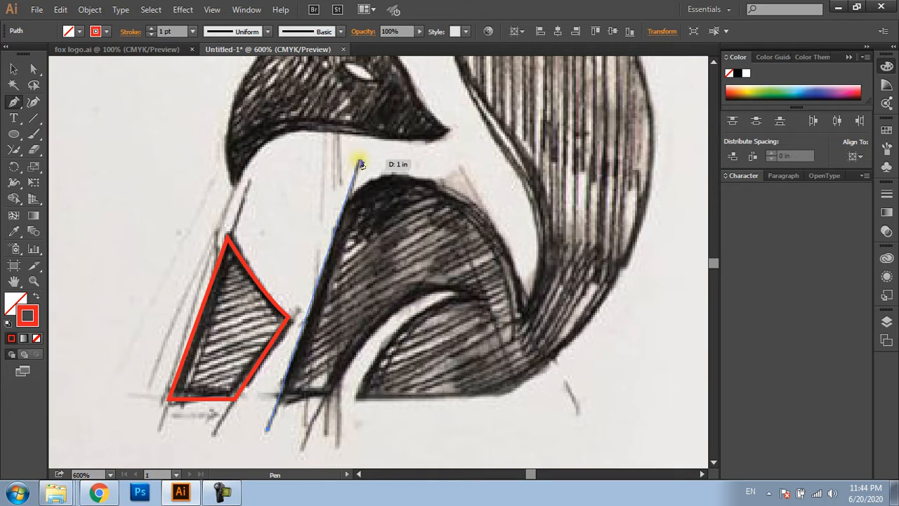
click(361, 158)
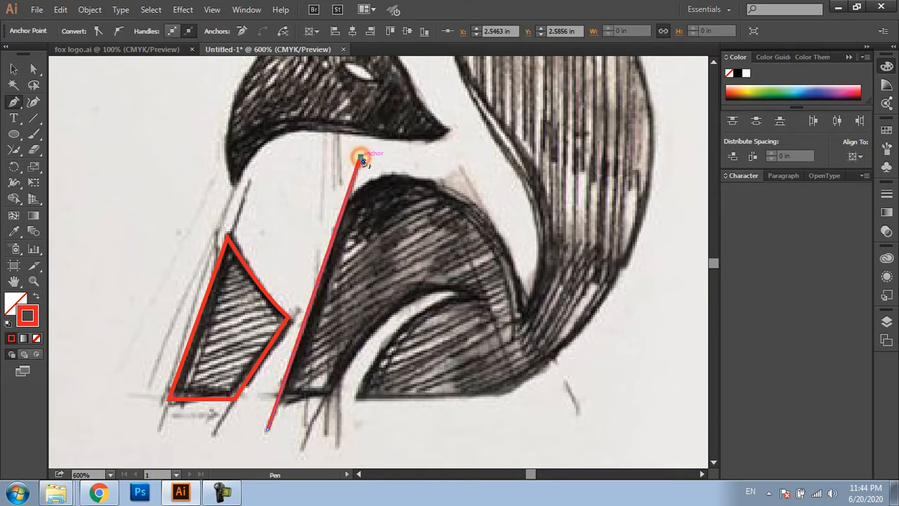
ctrl+click(395, 212)
drag(414, 288, 399, 272)
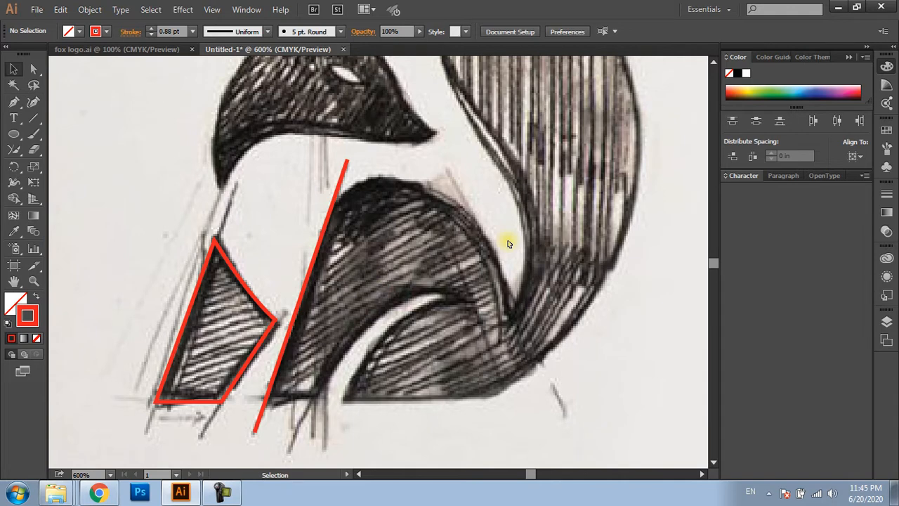
Draw an unfilled red ellipse over the upper part of the fox's haunch
key(l)
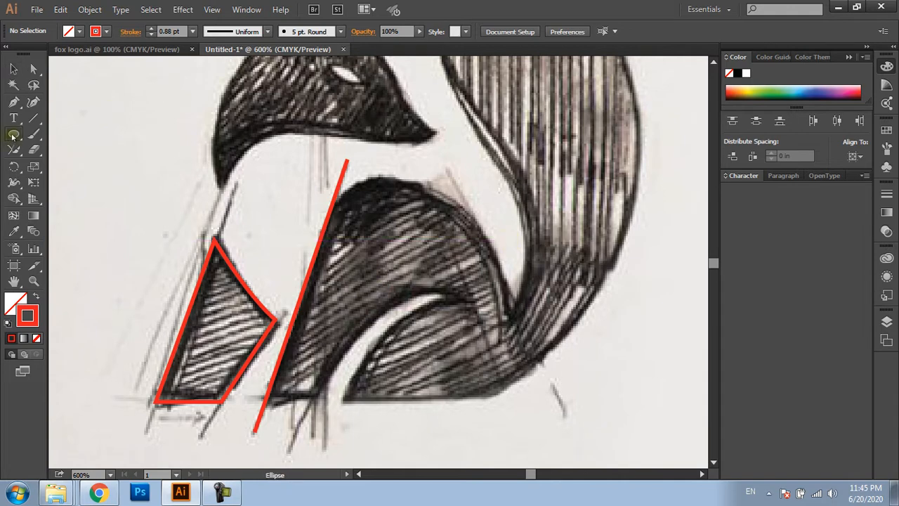
drag(13, 135, 42, 164)
drag(513, 327, 301, 210)
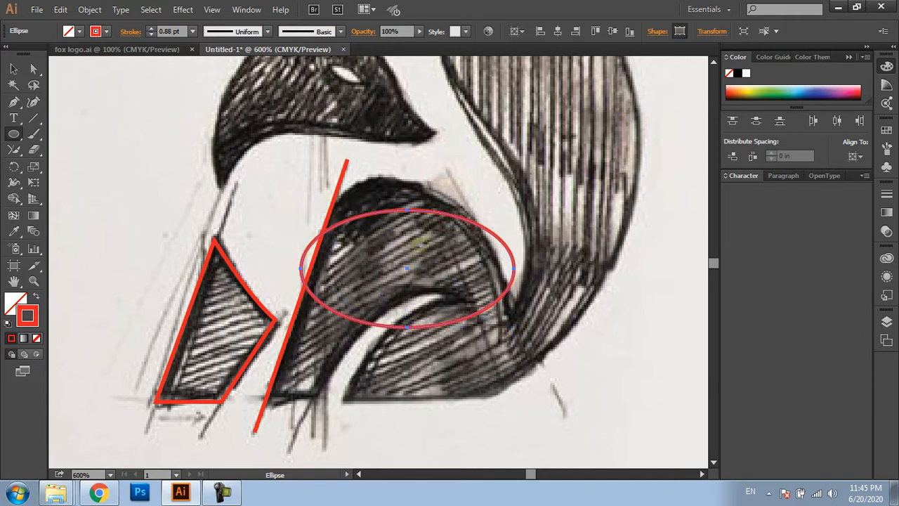
Rotate the ellipse clockwise and move it to follow the haunch's upper contour beside the hind-leg line
key(v)
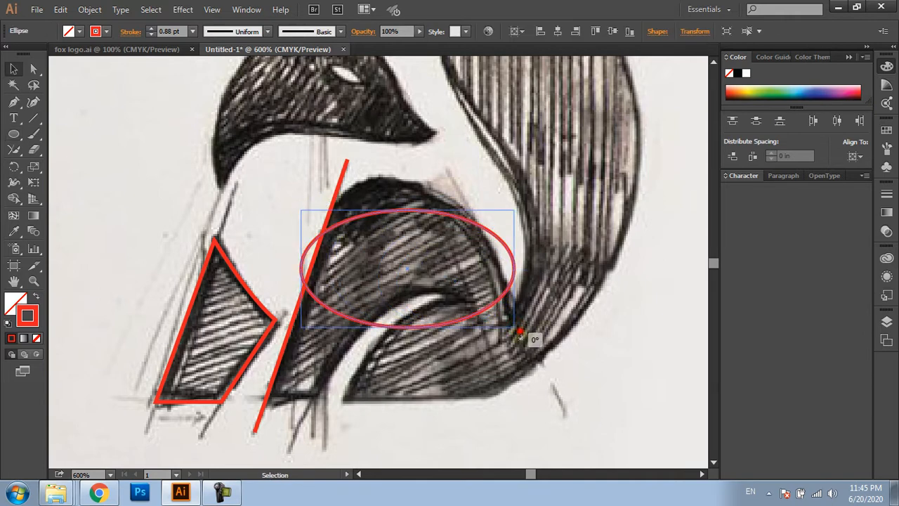
drag(531, 338, 493, 383)
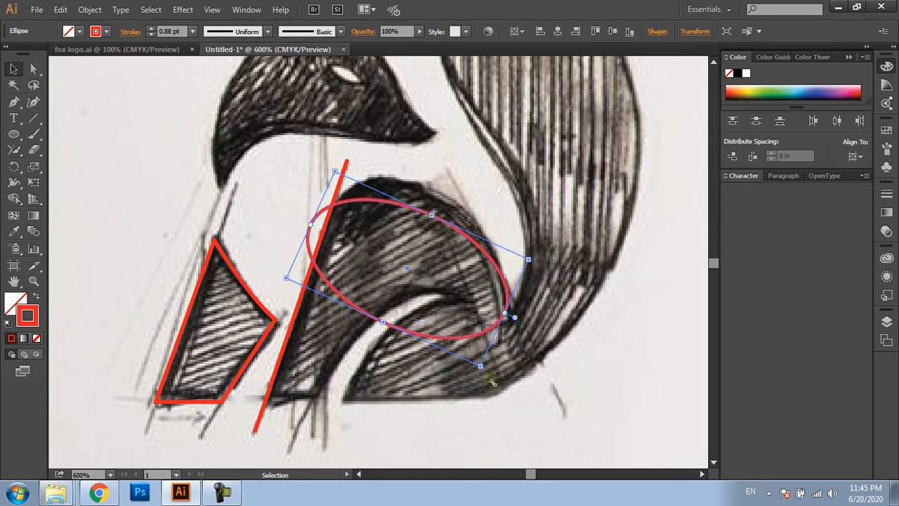
key(ctrl+shift+a)
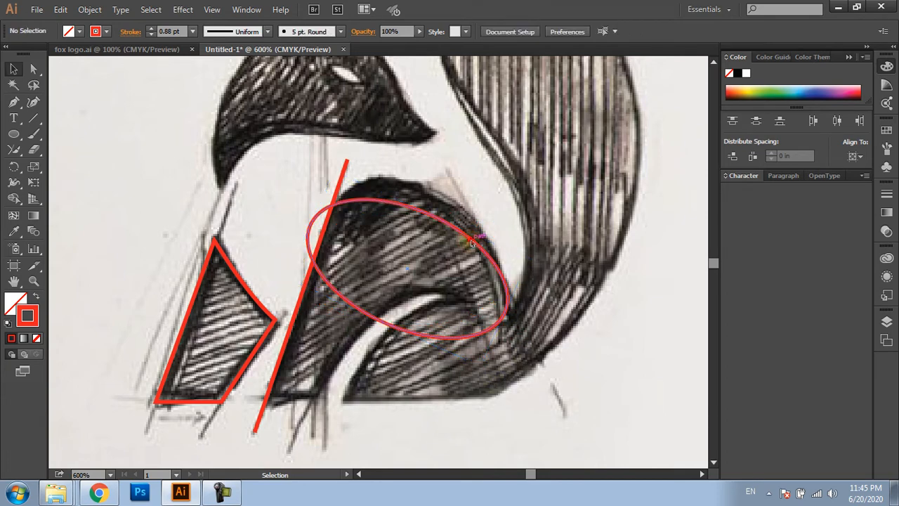
drag(478, 234, 499, 214)
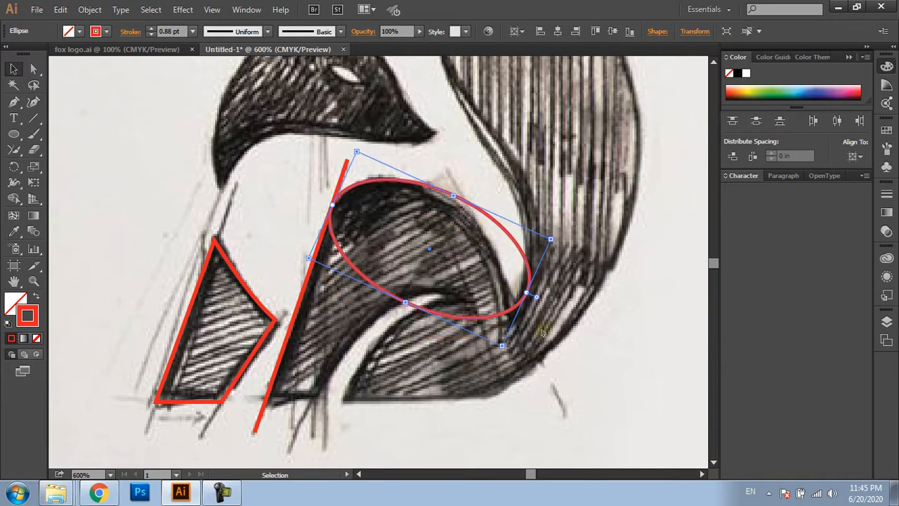
drag(509, 349, 486, 361)
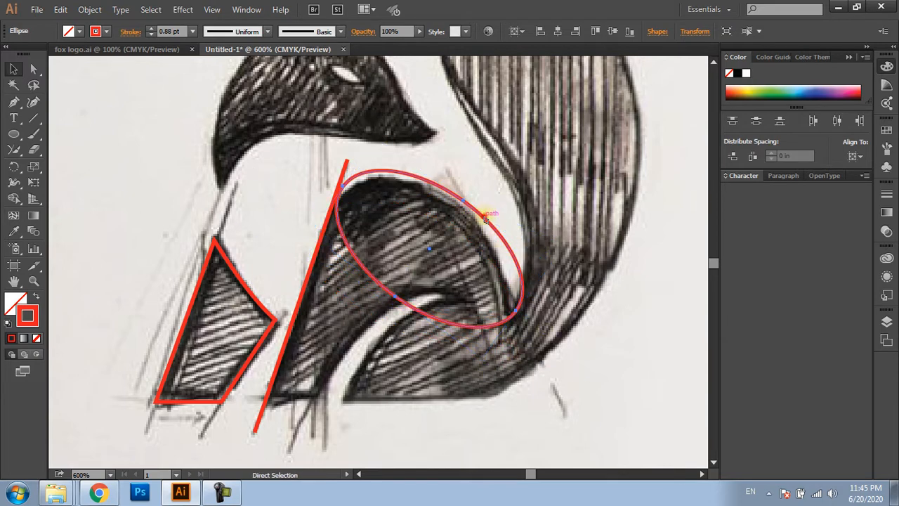
Move the ellipse onto the haunch's contour and use Outline view to bring its edge against the hind-leg line
drag(486, 218, 475, 230)
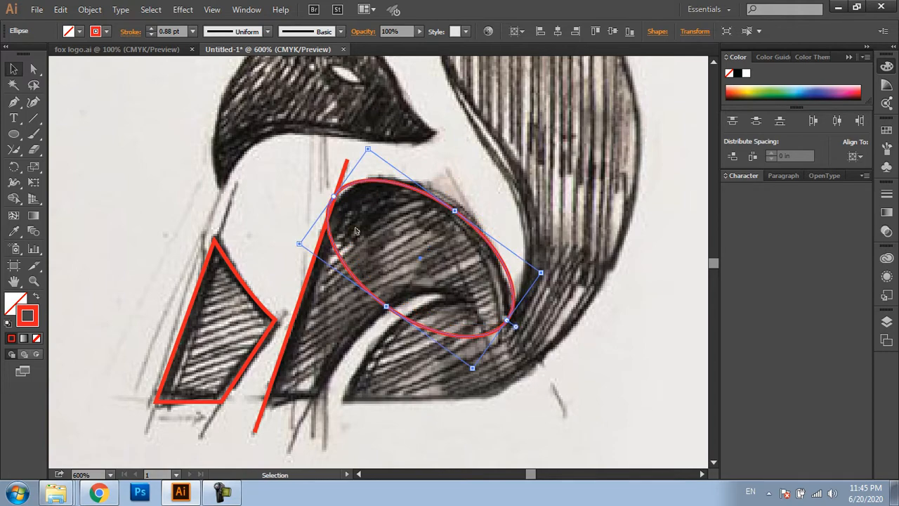
scroll(347, 224, up, 3)
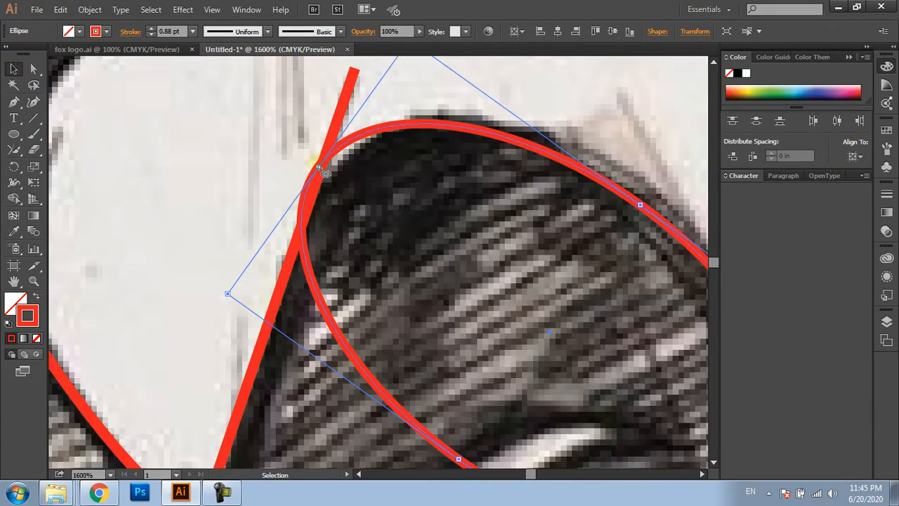
key(ctrl+y)
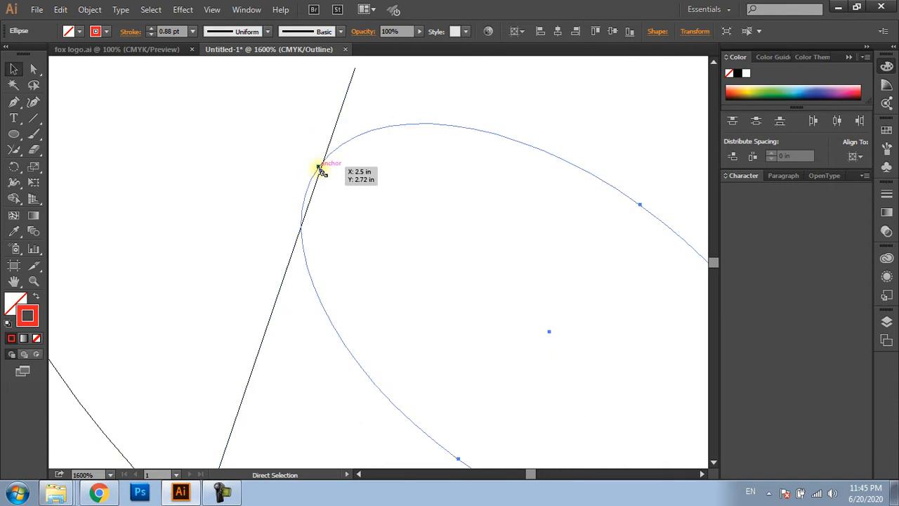
drag(319, 170, 317, 182)
scroll(306, 224, up, 3)
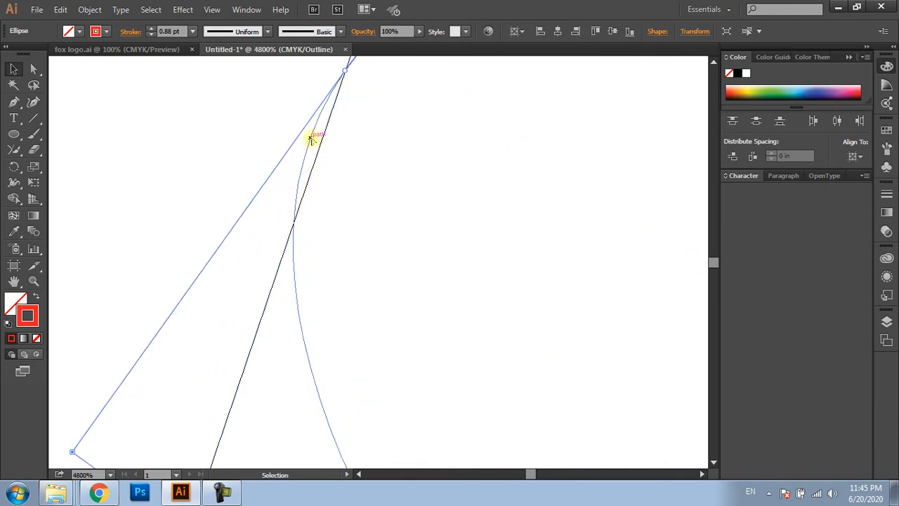
drag(311, 138, 321, 145)
scroll(373, 160, down, 3)
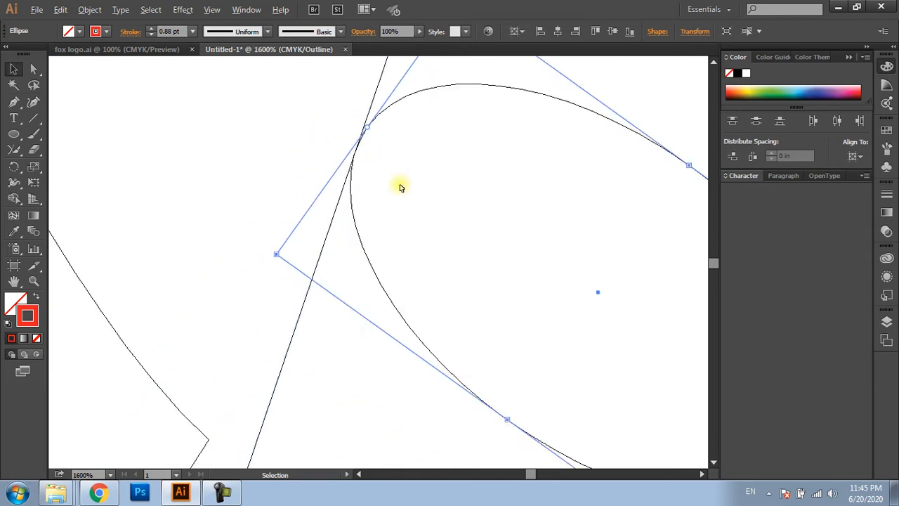
drag(417, 192, 372, 215)
key(ctrl+y)
scroll(371, 216, down, 3)
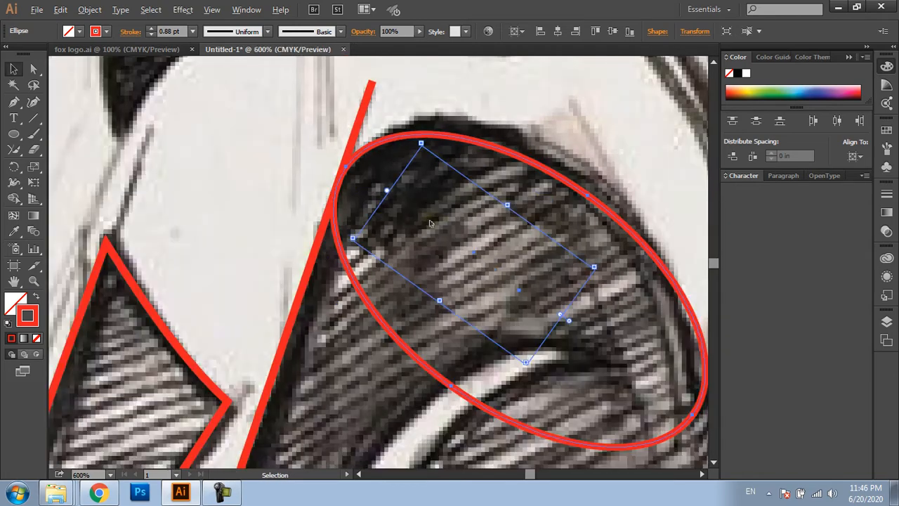
Fine-tune the ellipse's position against the hind-leg line in Outline view, return to Preview and deselect it
mouse_move(440, 224)
mouse_down()
mouse_move(388, 226)
mouse_move(417, 231)
mouse_up()
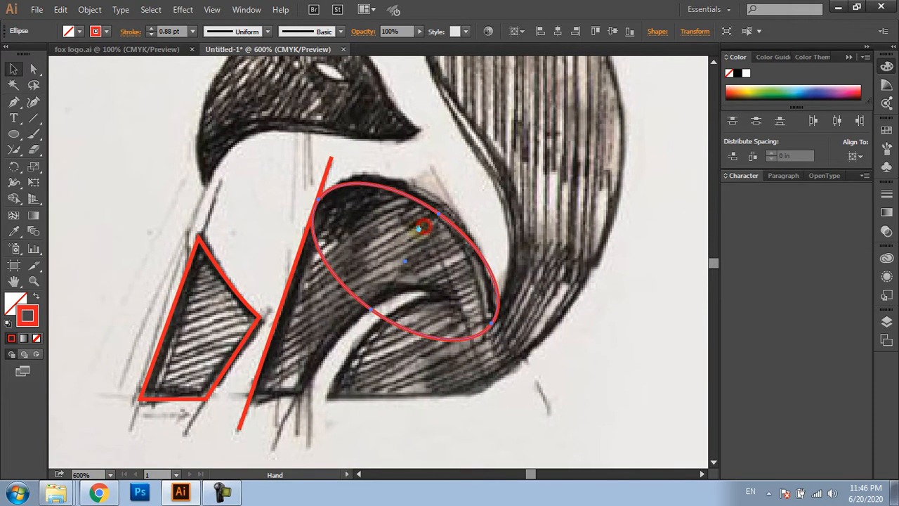
scroll(327, 203, up, 2)
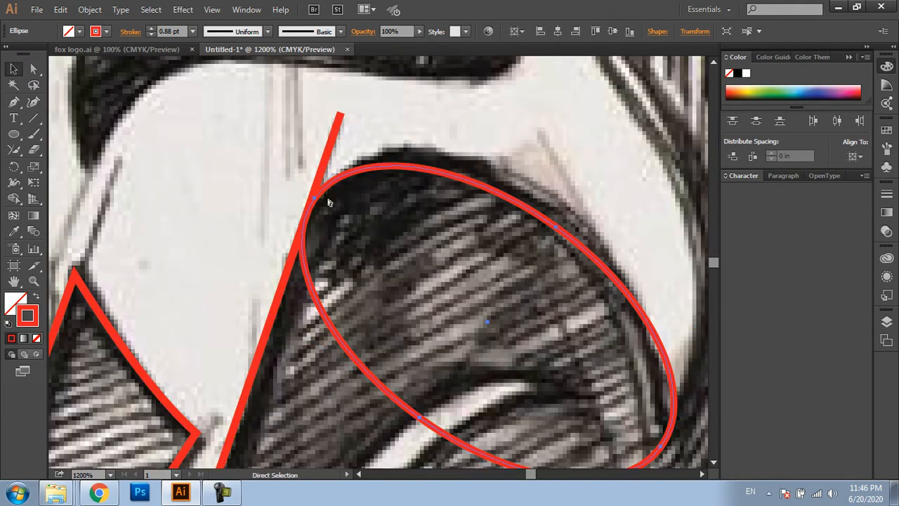
key(ctrl+y)
scroll(311, 210, up, 2)
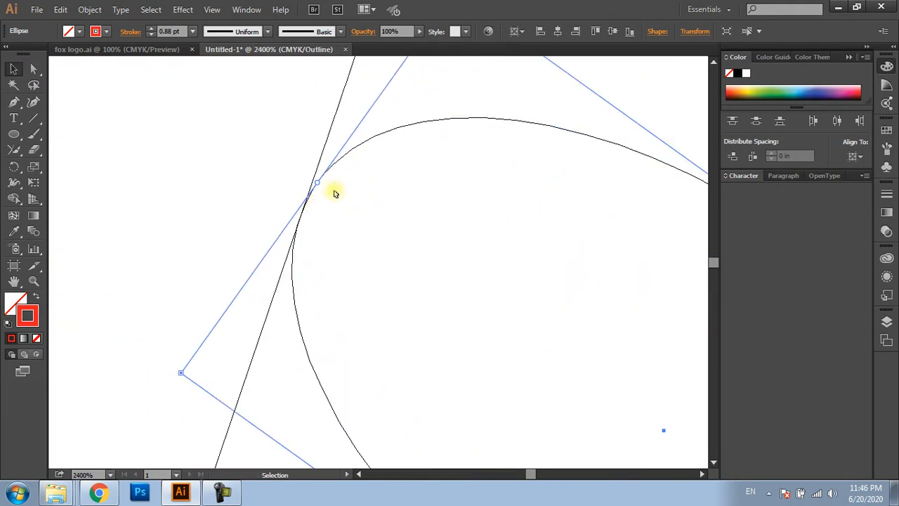
key(a)
click(331, 167)
drag(332, 167, 313, 179)
scroll(357, 193, down, 5)
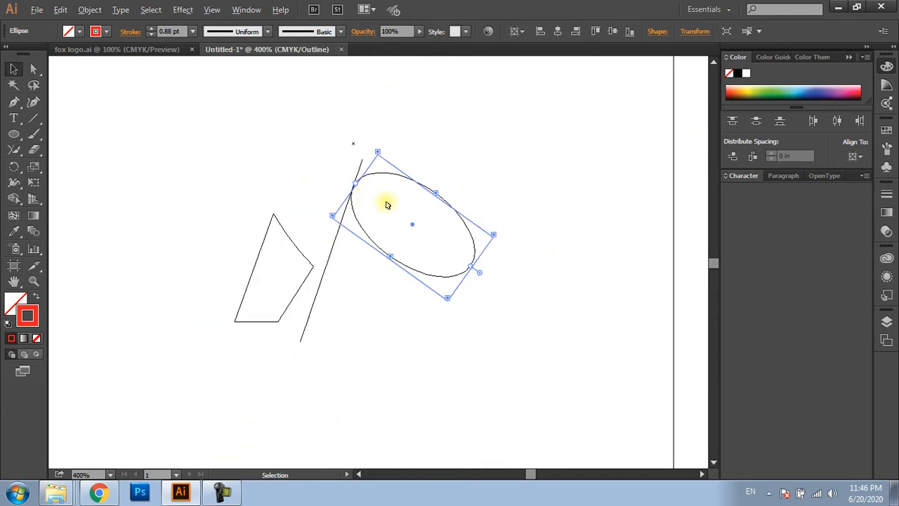
drag(390, 202, 373, 219)
key(ctrl+y)
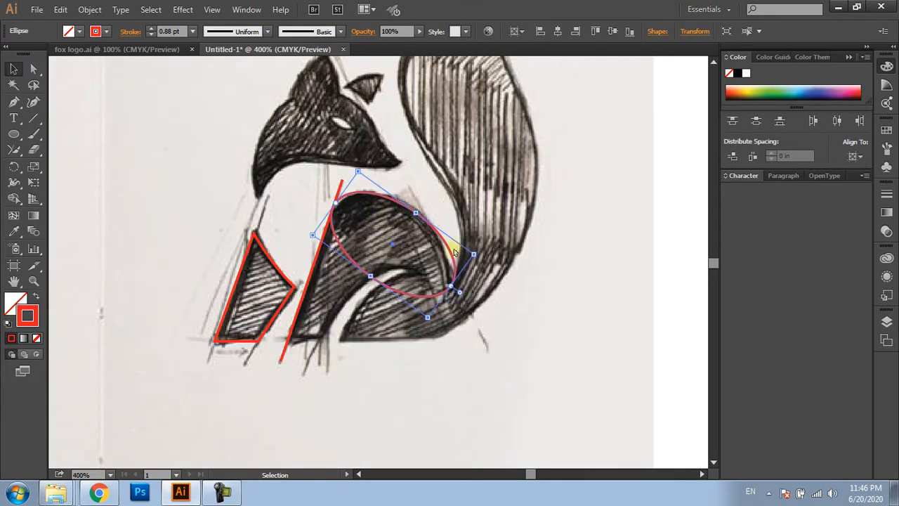
click(533, 282)
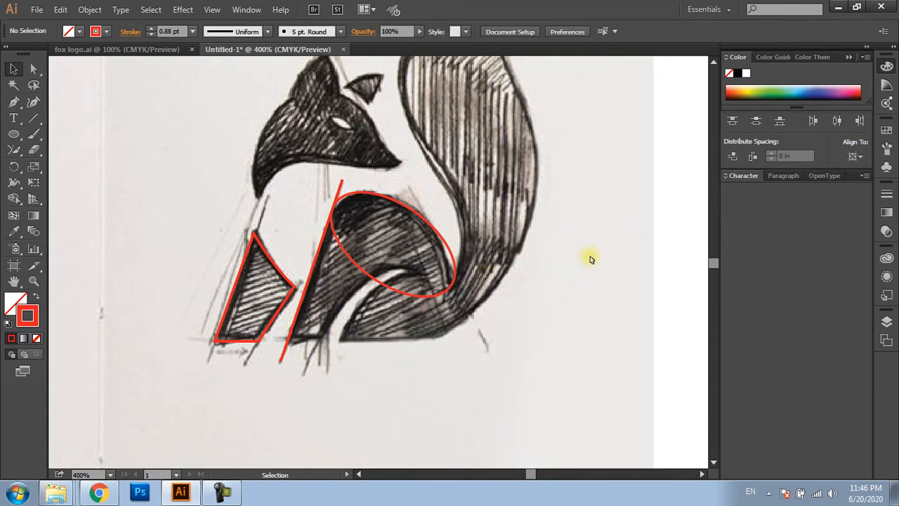
Draw an unfilled red circle over the base of the fox's tail with the Ellipse tool
key(l)
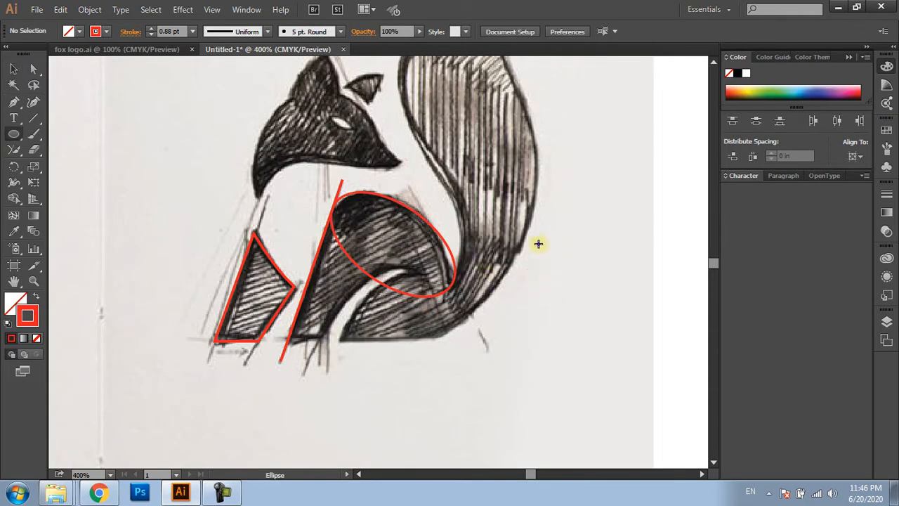
drag(12, 138, 61, 163)
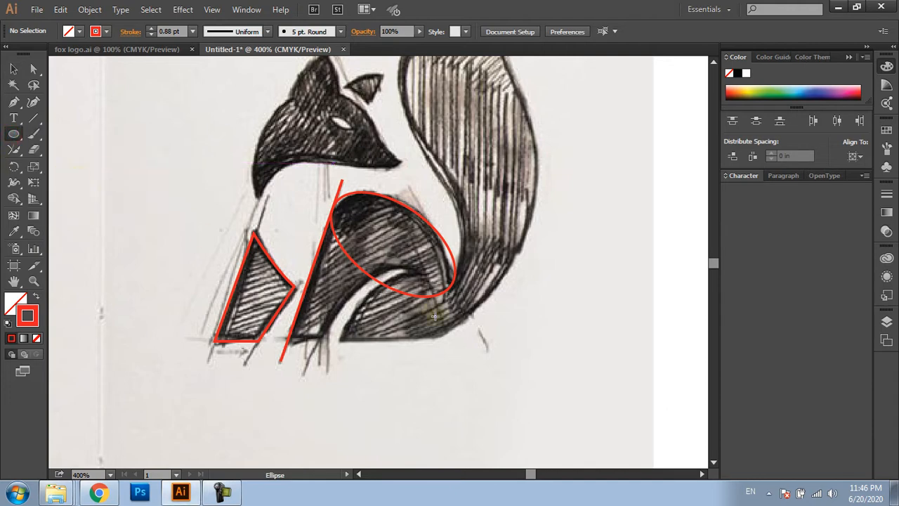
drag(498, 387, 361, 297)
key(v)
Move the circle onto the curved front edge of the tail base and enlarge it slightly to match the sketch
scroll(396, 282, up, 2)
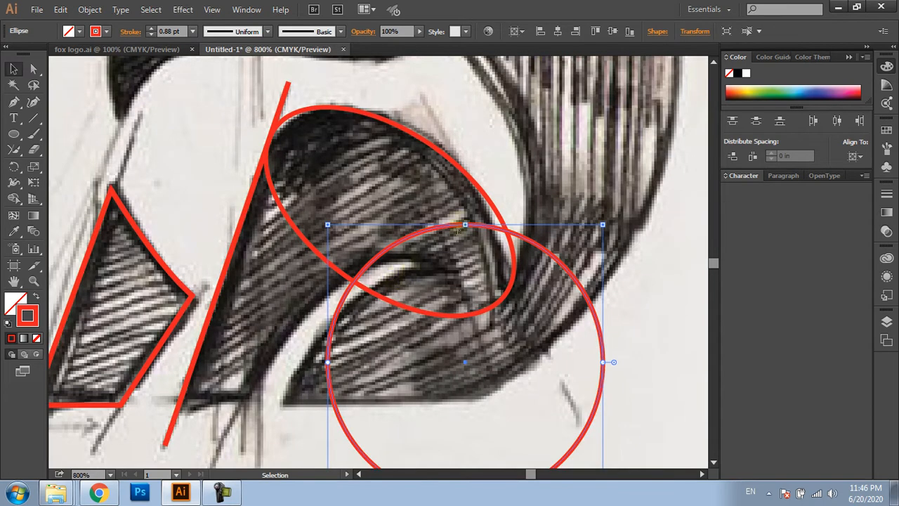
drag(461, 227, 423, 274)
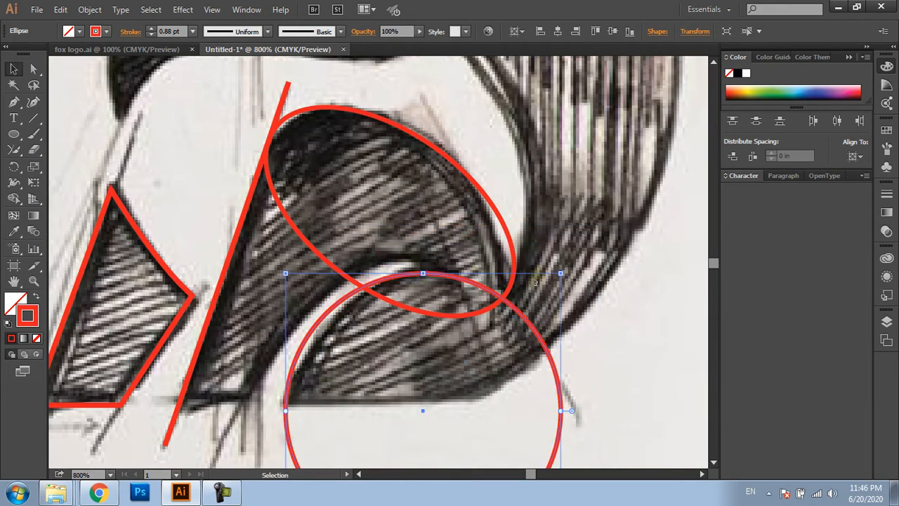
mouse_move(561, 274)
mouse_down()
mouse_move(578, 271)
mouse_move(566, 269)
mouse_up()
key(a)
drag(333, 308, 338, 312)
drag(392, 318, 406, 249)
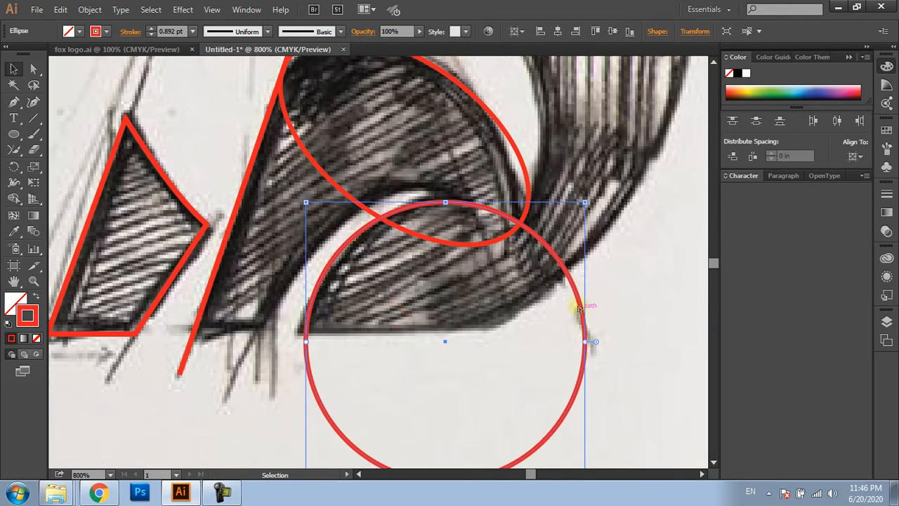
Duplicate the tail-base circle and position the copy along the inner curve of the hind leg
drag(564, 310, 358, 340)
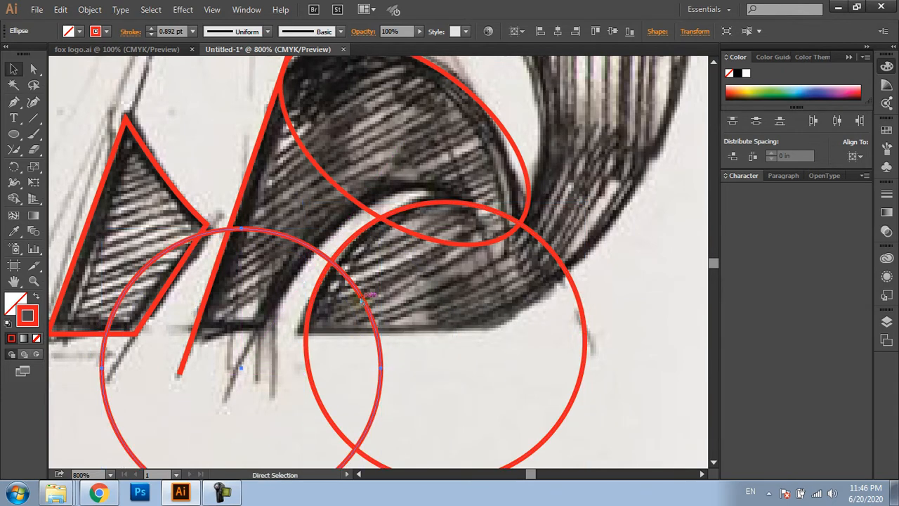
drag(367, 304, 533, 269)
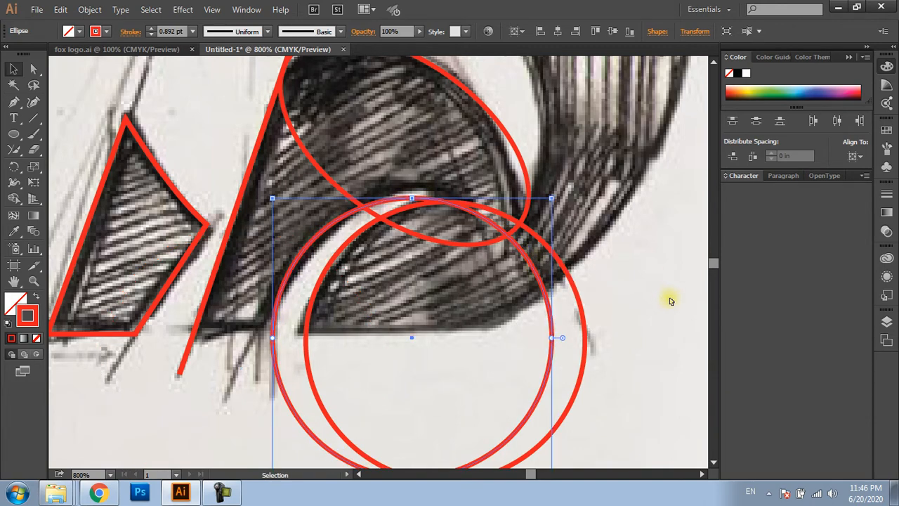
click(666, 299)
key(ctrl+minus)
drag(653, 297, 629, 289)
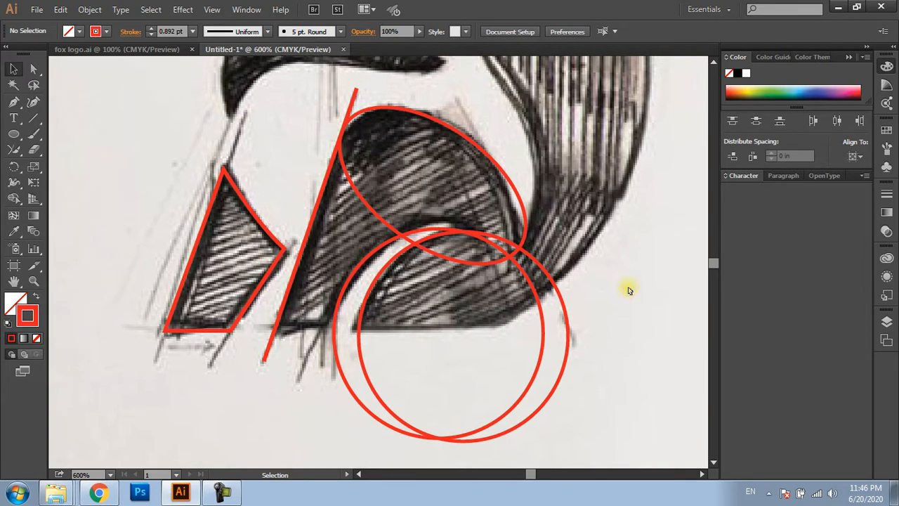
Draw a straight horizontal Pen line along the fox's base, from before the hind-leg line to beyond both circles
key(p)
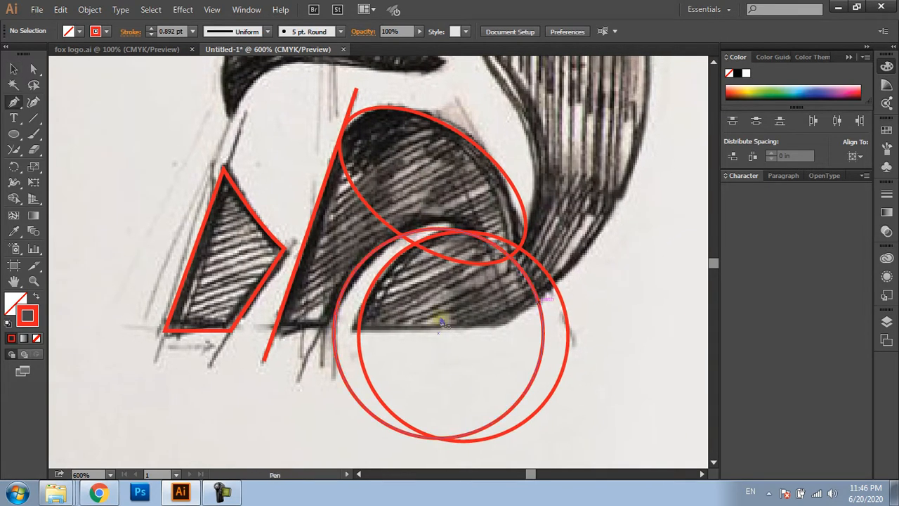
click(261, 331)
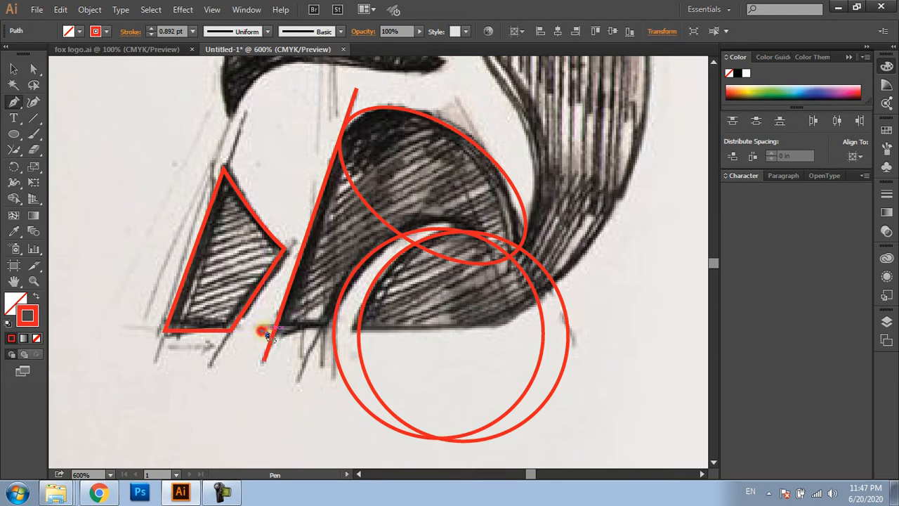
click(659, 341)
key(v)
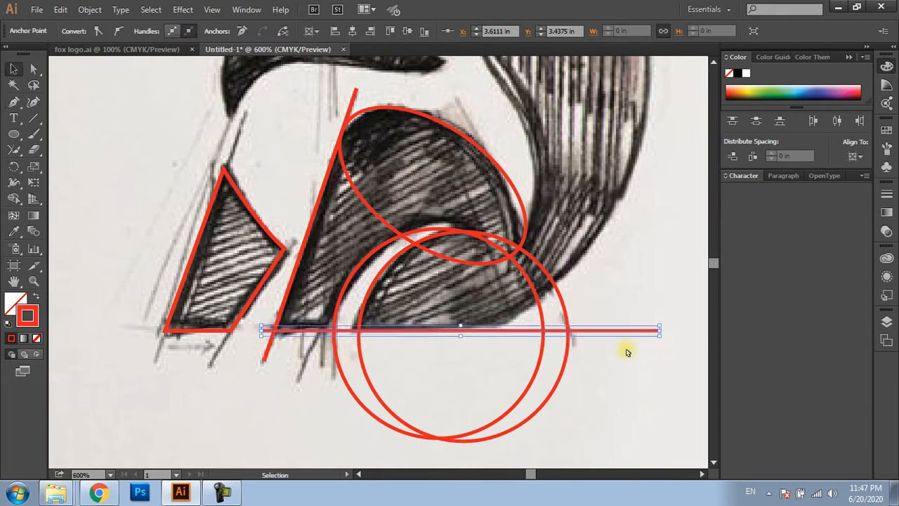
key(space)
drag(620, 353, 559, 365)
click(602, 304)
scroll(602, 304, down, 1)
drag(602, 304, 547, 330)
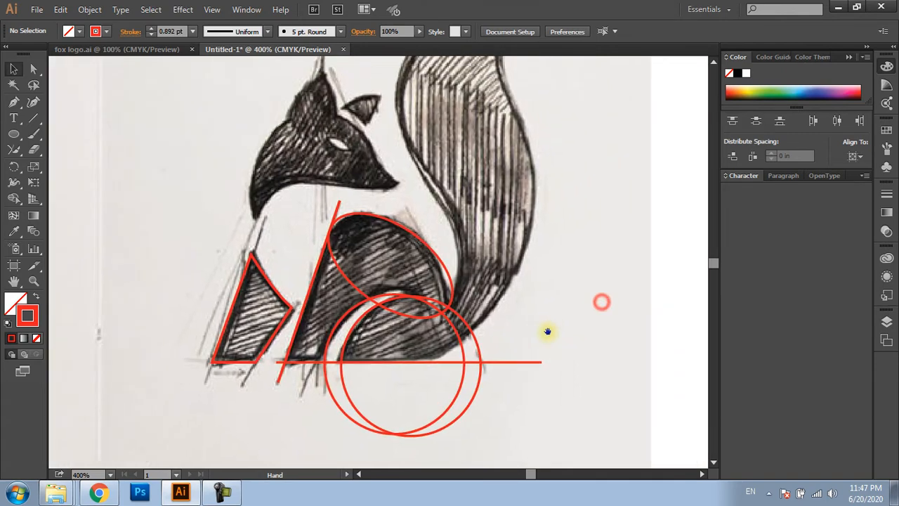
key(space)
drag(530, 285, 486, 312)
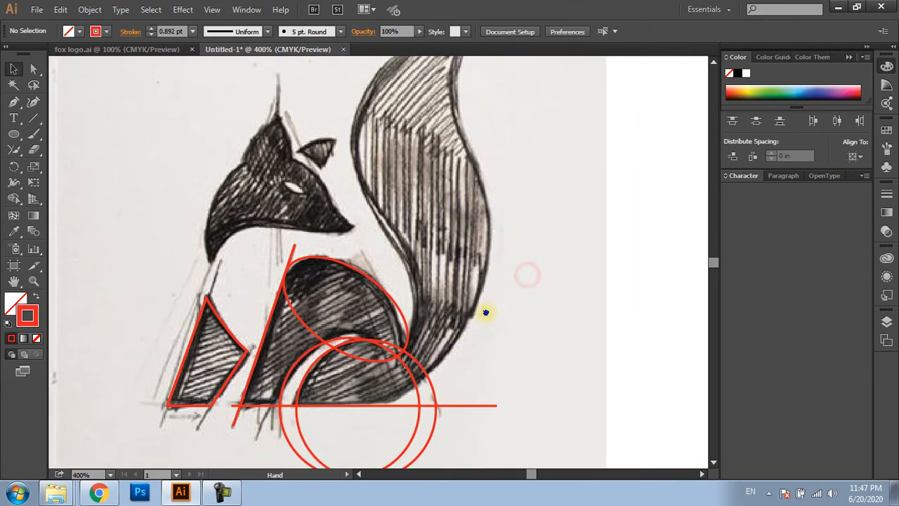
Draw a larger red circle and move it so its edge follows the tail's lower inner contour
key(l)
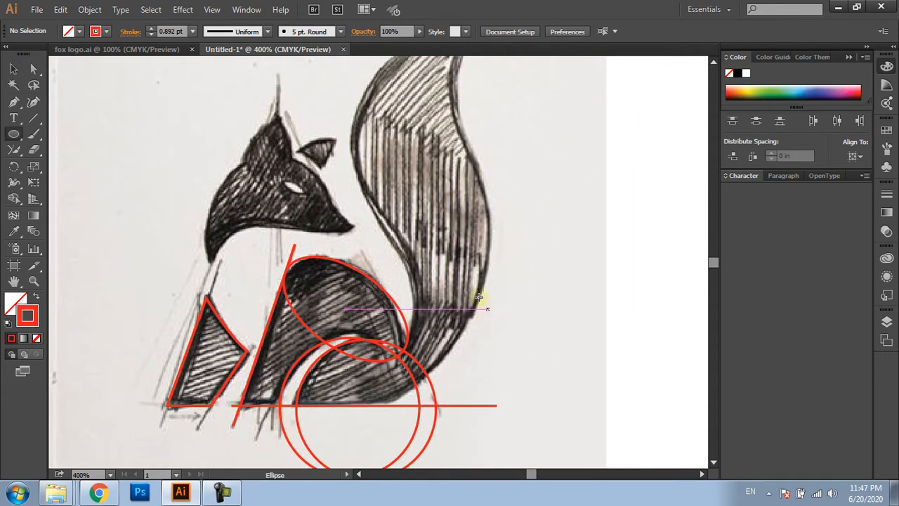
drag(17, 135, 70, 162)
drag(559, 383, 334, 165)
key(v)
drag(556, 245, 412, 268)
scroll(393, 254, up, 2)
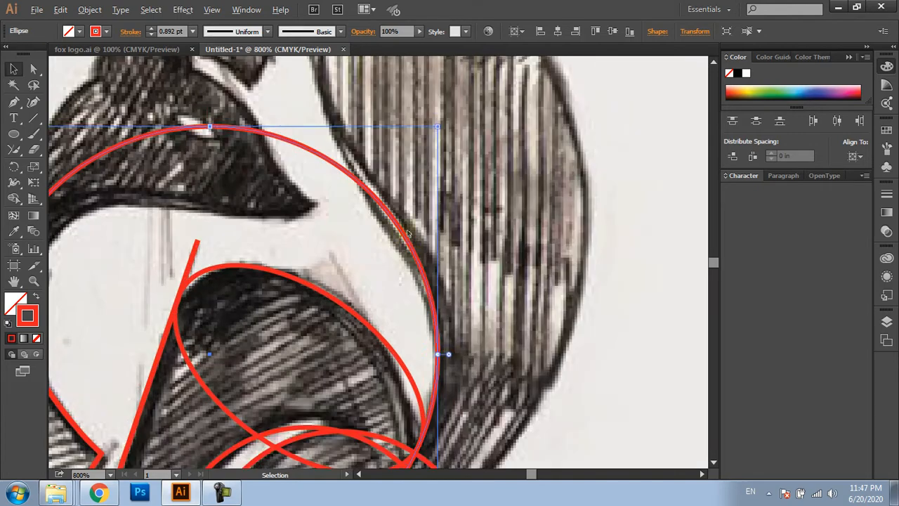
drag(406, 235, 421, 328)
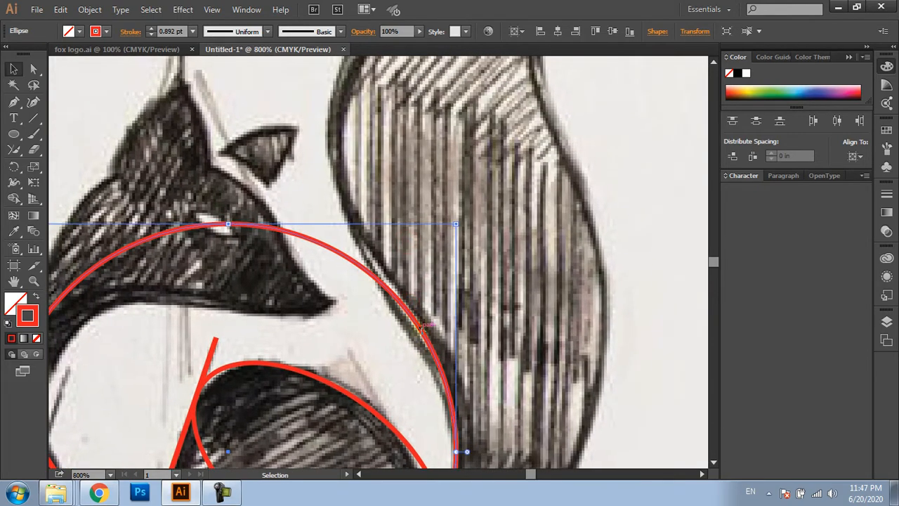
scroll(422, 327, down, 3)
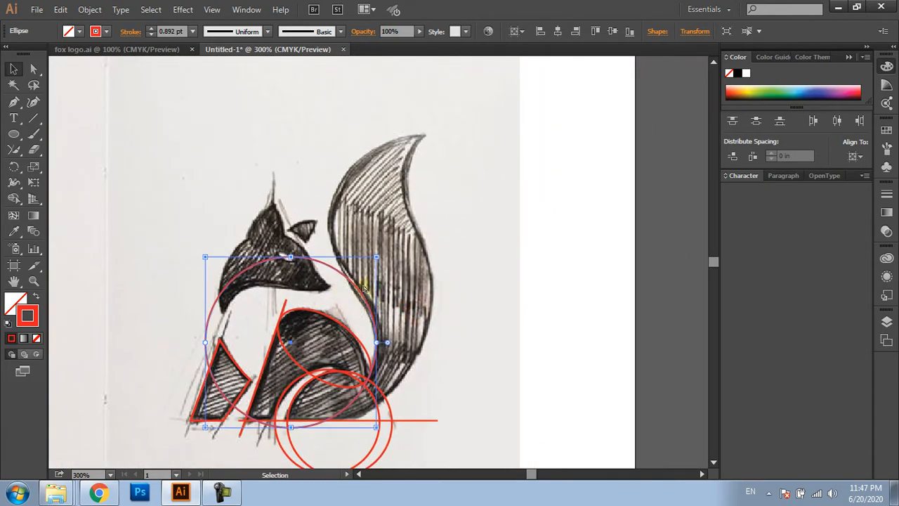
Add anchor points to the large circle's path
click(89, 9)
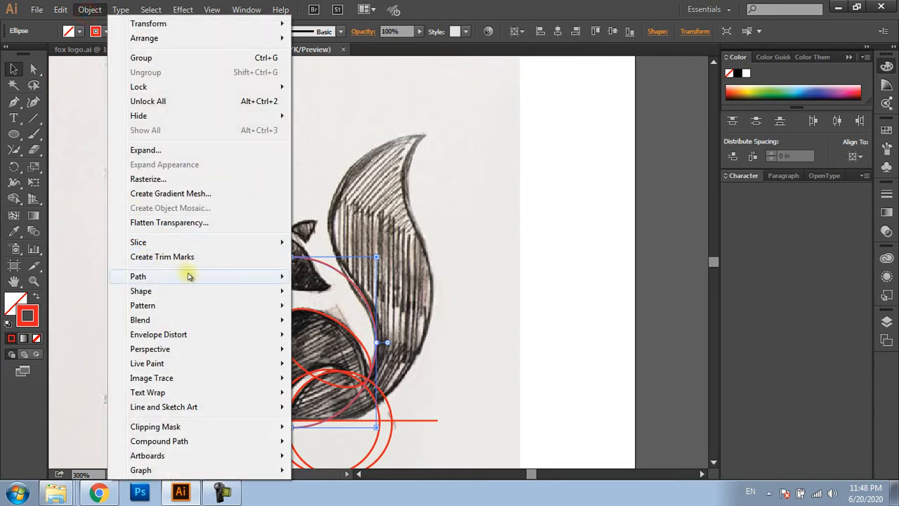
mouse_move(188, 276)
click(347, 359)
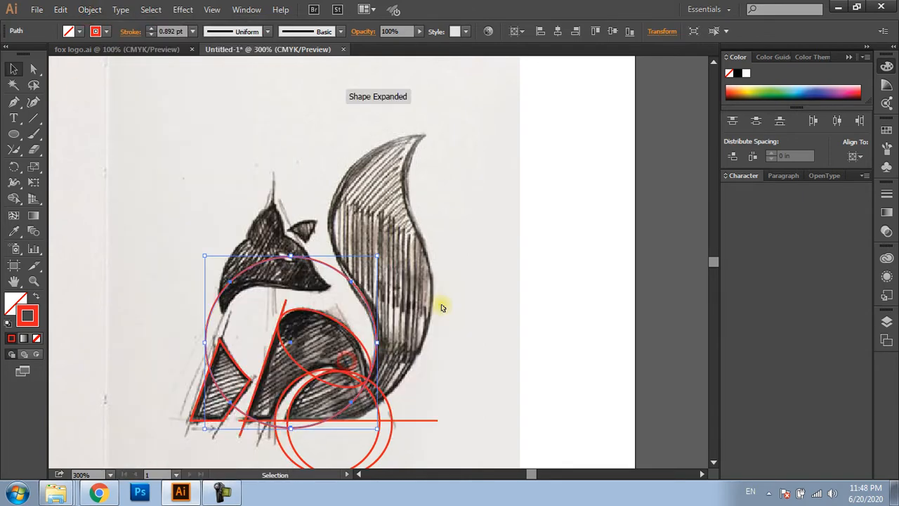
Duplicate the large circle over the upper tail and align the copy's lower-left anchor with the original's upper-right anchor
key(alt)
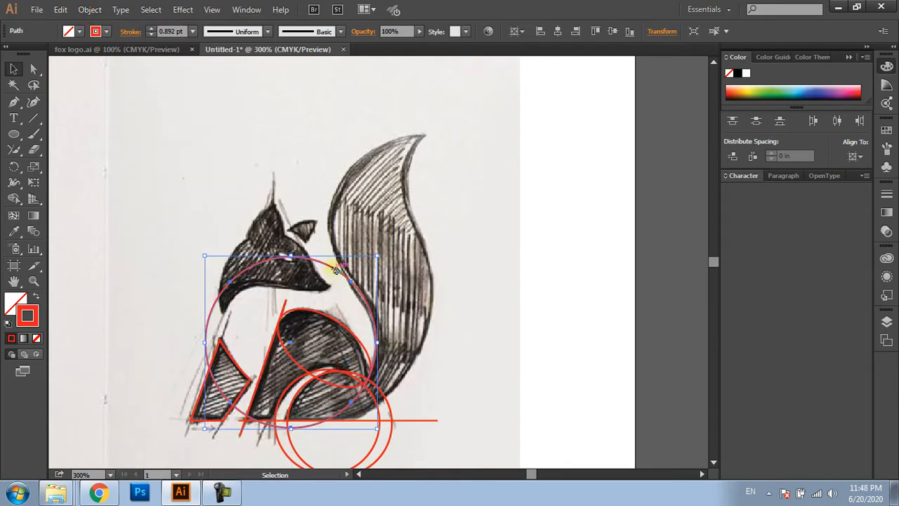
drag(335, 270, 541, 142)
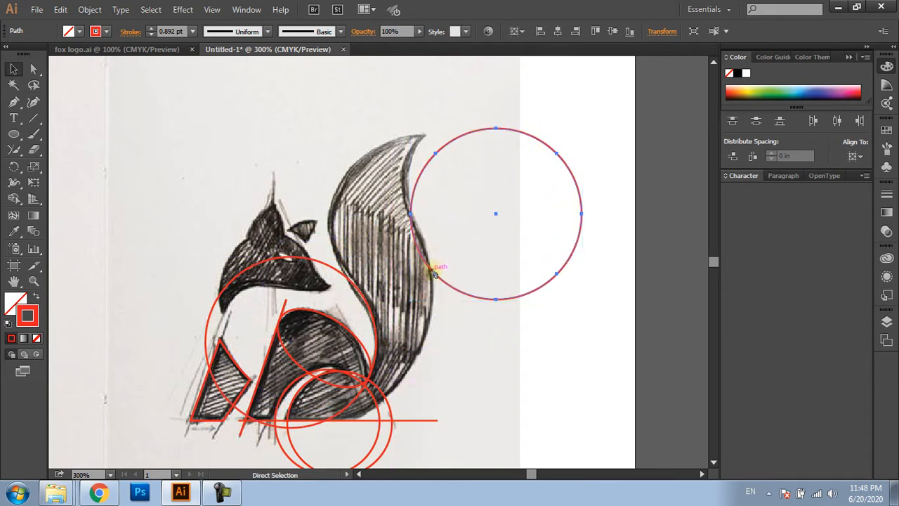
drag(431, 272, 351, 283)
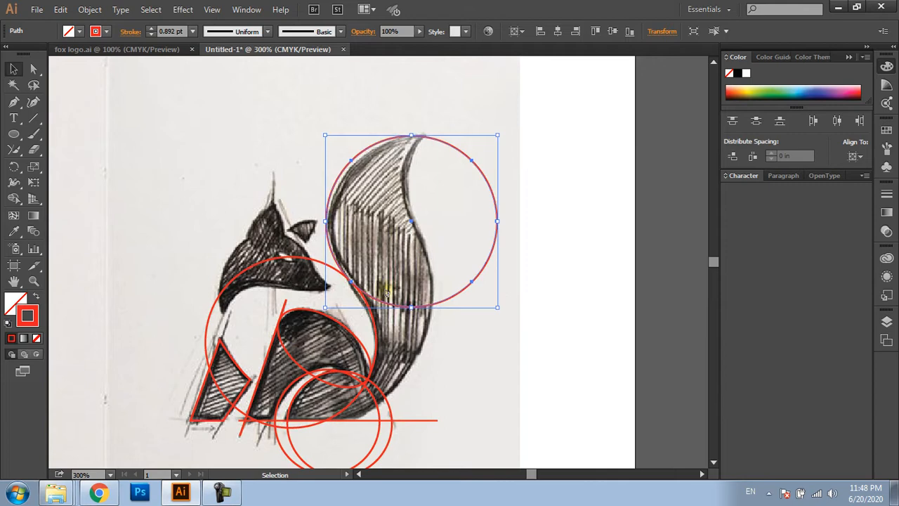
click(533, 315)
scroll(393, 302, up, 1)
mouse_move(409, 298)
mouse_down()
mouse_move(360, 275)
mouse_move(390, 288)
mouse_up()
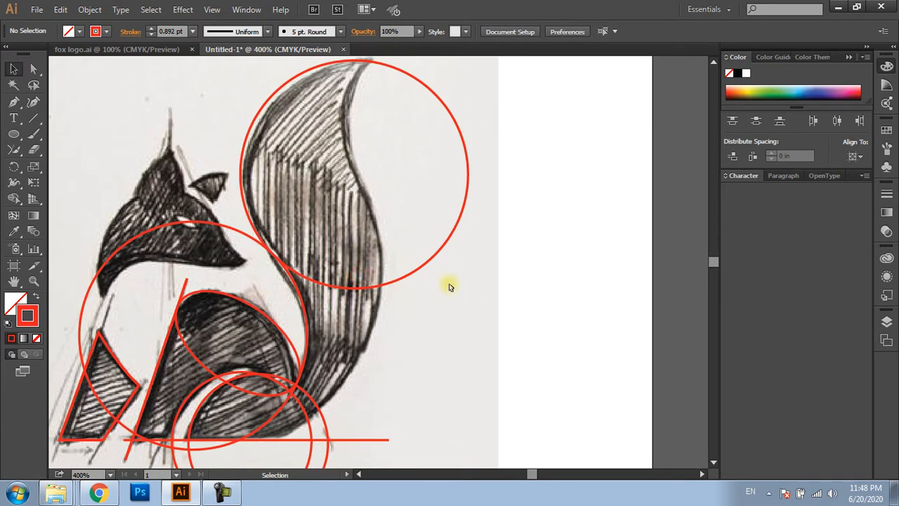
scroll(449, 286, down, 1)
drag(450, 285, 436, 295)
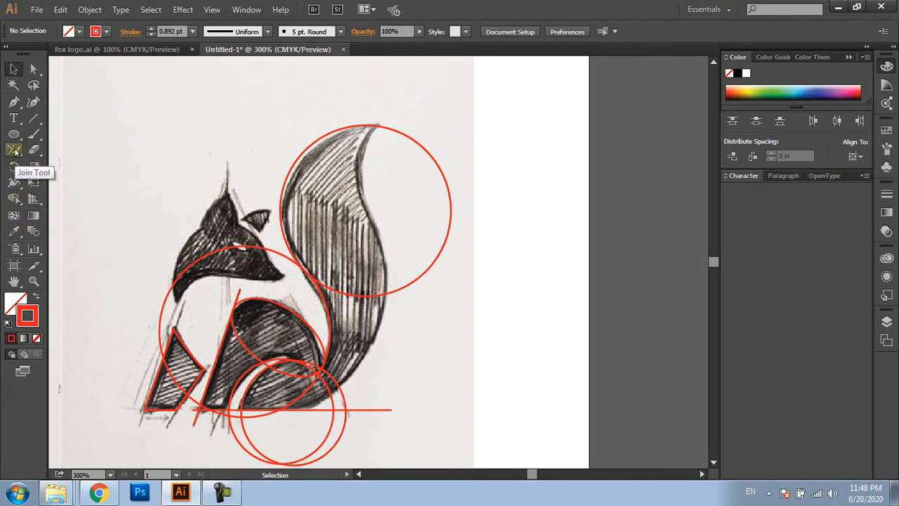
Draw a straight Pen line from just above the tail tip down to the base line beneath the tail
click(13, 101)
click(85, 105)
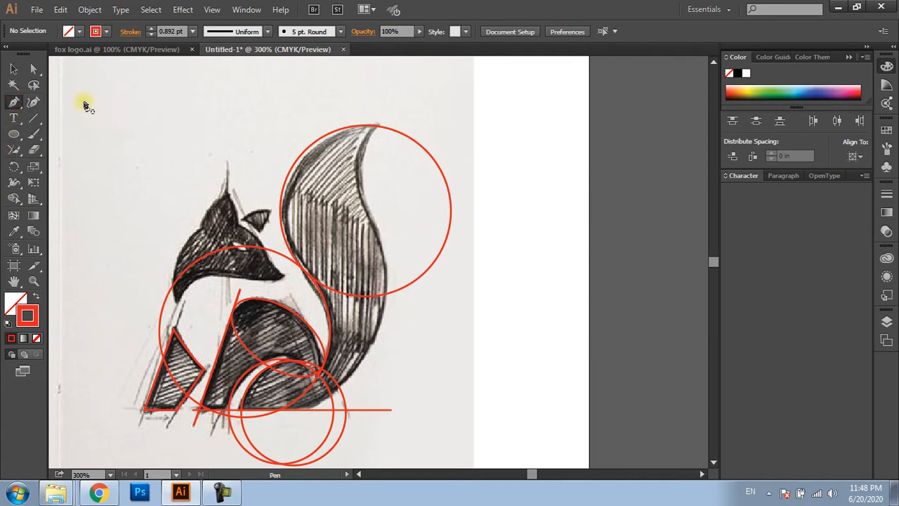
scroll(380, 163, up, 1)
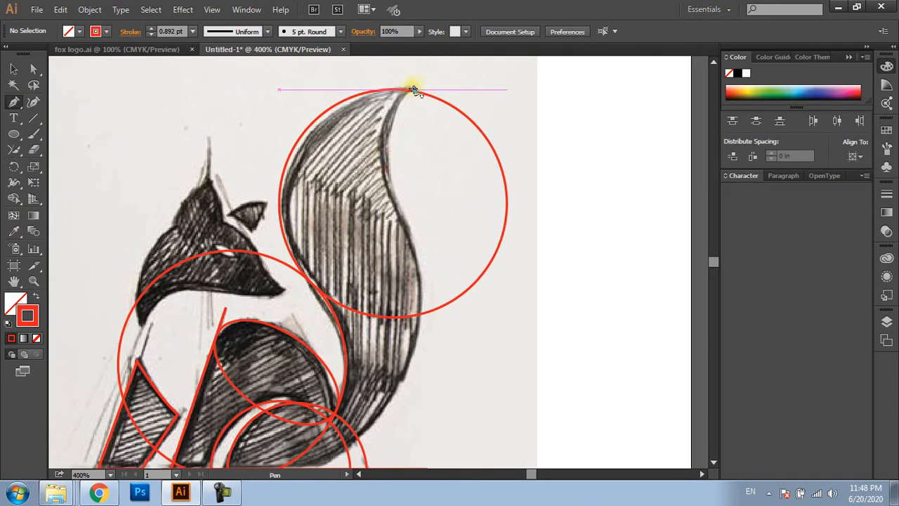
click(421, 82)
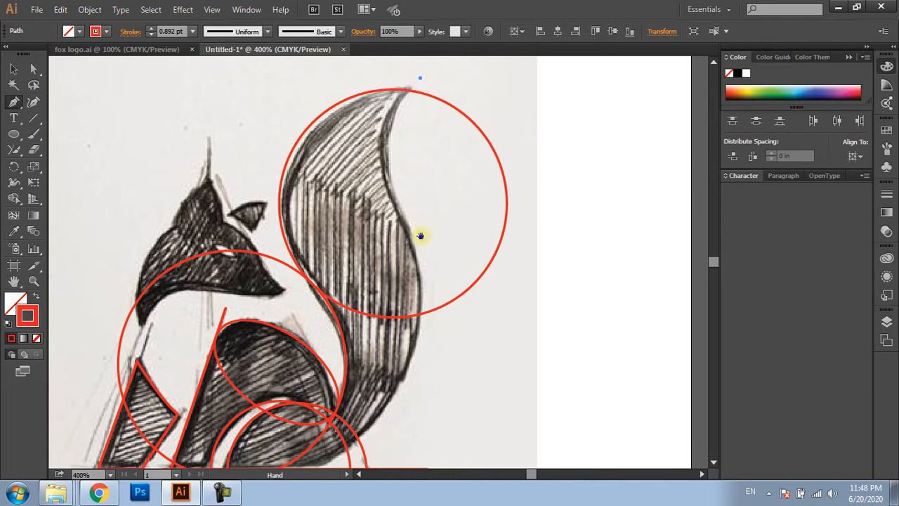
scroll(417, 237, down, 1)
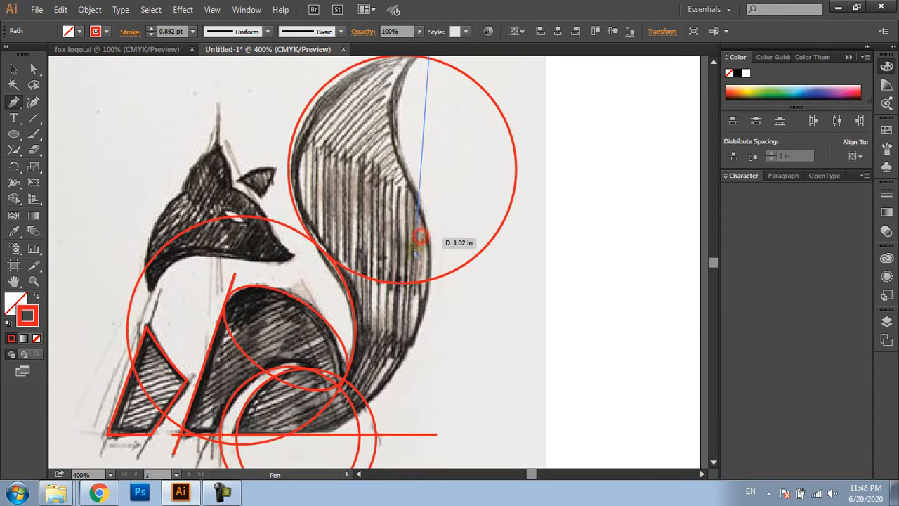
click(332, 437)
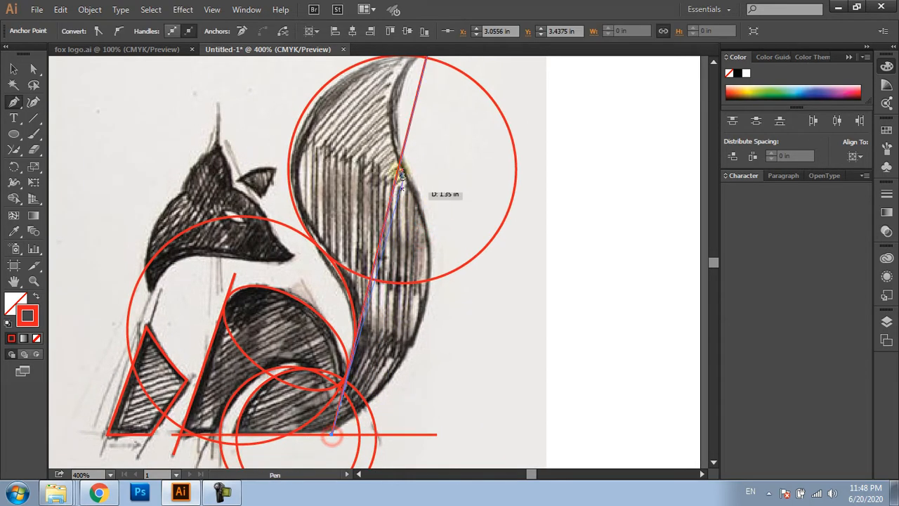
Bend the straight tail line with the Anchor Point tool into an S-curve along the tail's outer contour
scroll(391, 177, up, 1)
drag(408, 163, 418, 339)
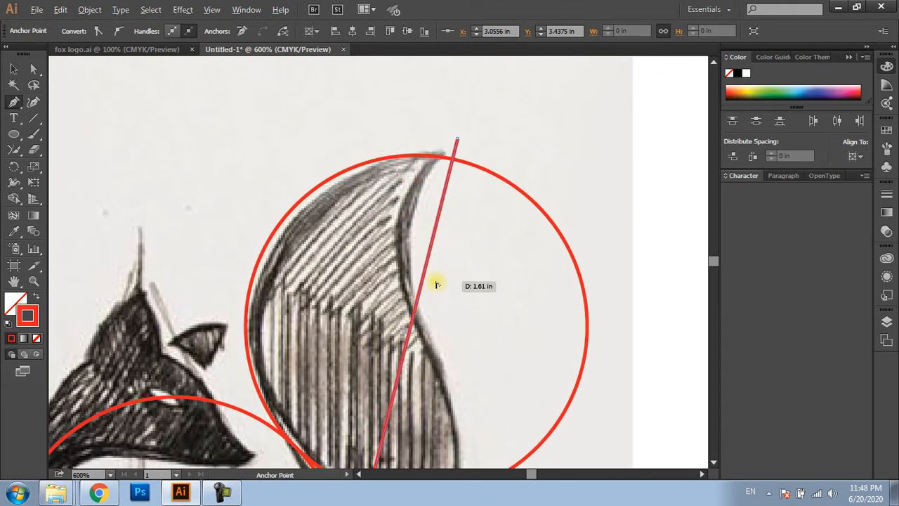
scroll(437, 282, up, 1)
drag(423, 259, 389, 237)
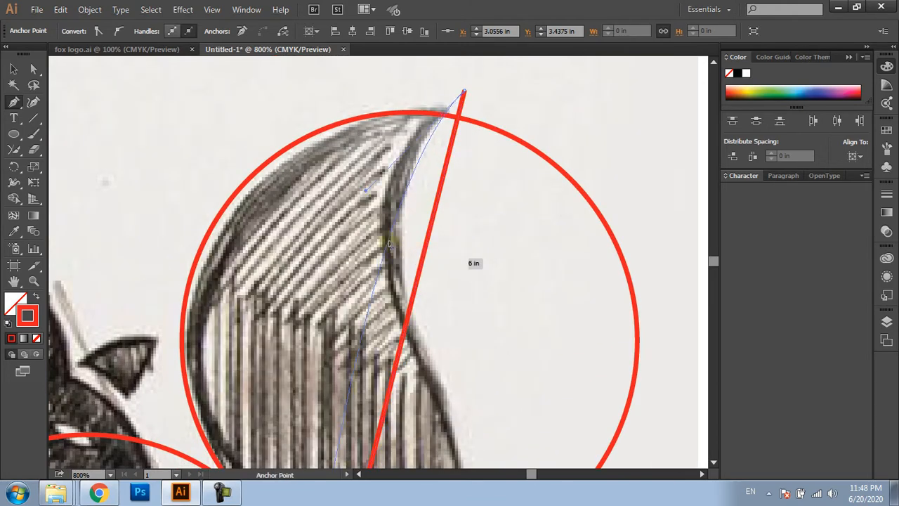
drag(408, 309, 391, 194)
scroll(395, 247, down, 2)
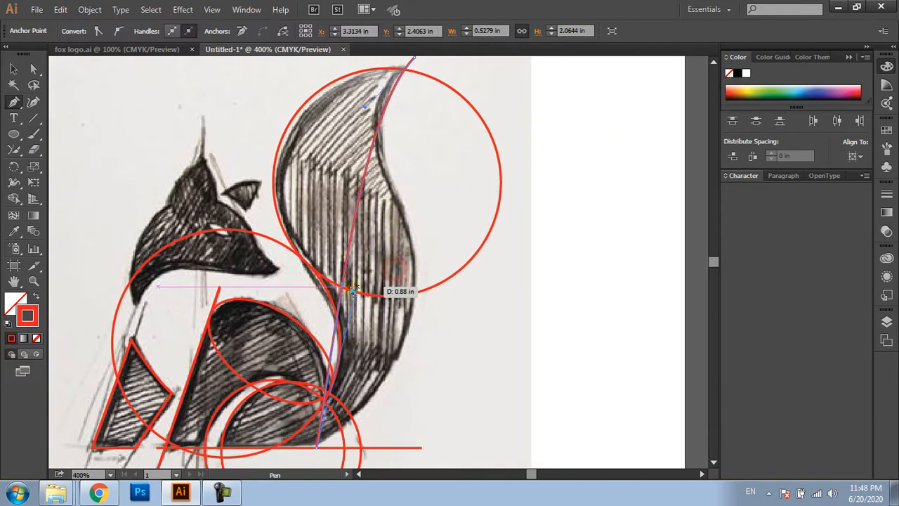
drag(342, 283, 496, 342)
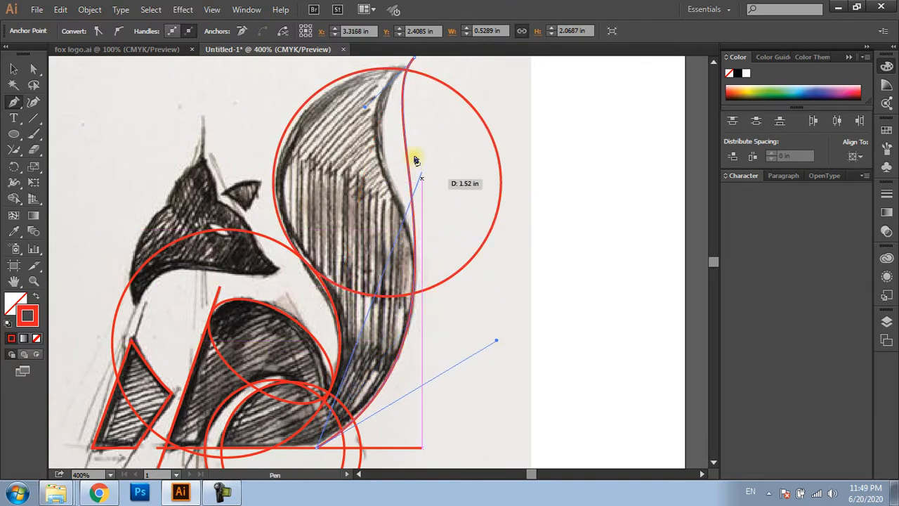
Refine the curve's direction handles at both ends so it fits the tail's outer contour, and deselect it
drag(367, 107, 317, 145)
drag(495, 343, 531, 298)
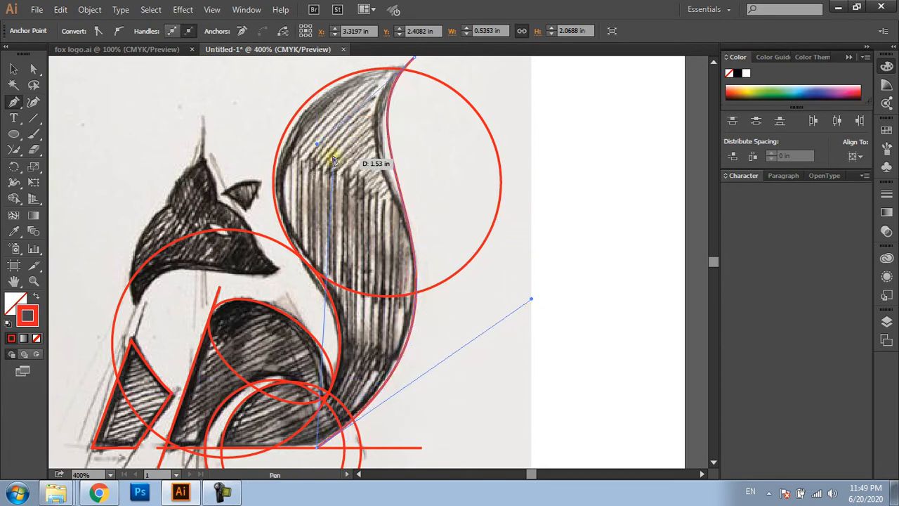
drag(316, 144, 304, 162)
mouse_move(531, 299)
mouse_down()
mouse_move(537, 295)
mouse_move(492, 261)
mouse_move(454, 156)
mouse_move(423, 391)
mouse_move(531, 298)
mouse_up()
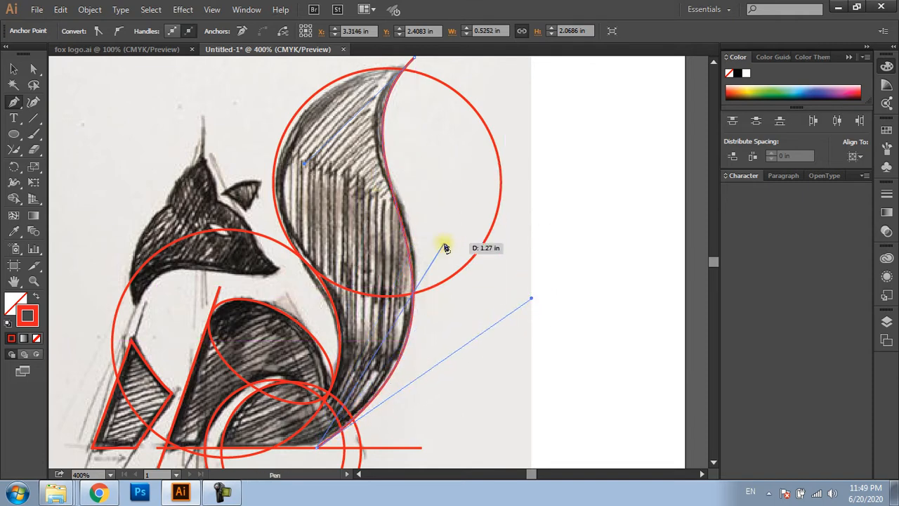
key(ctrl)
ctrl+click(488, 370)
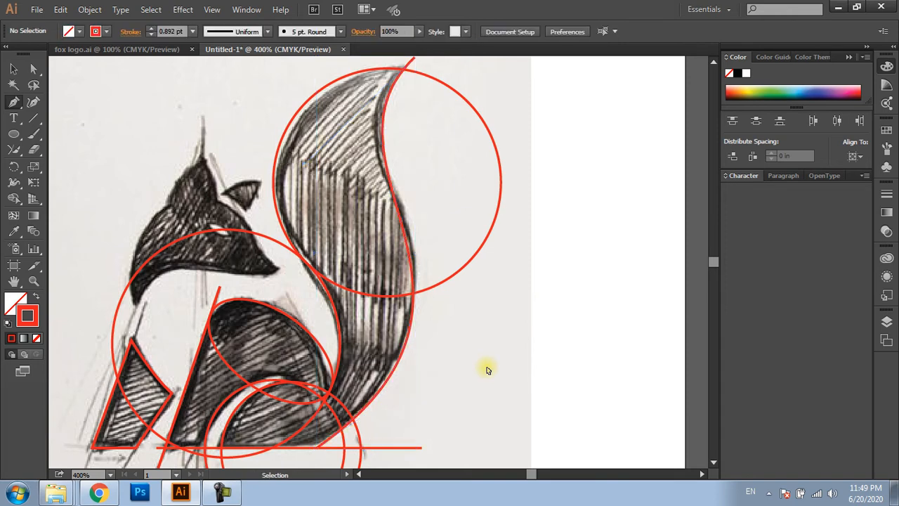
Select all circles, the ellipse and the lines of the body, tail and hind leg, leaving out the front-leg shape
key(c)
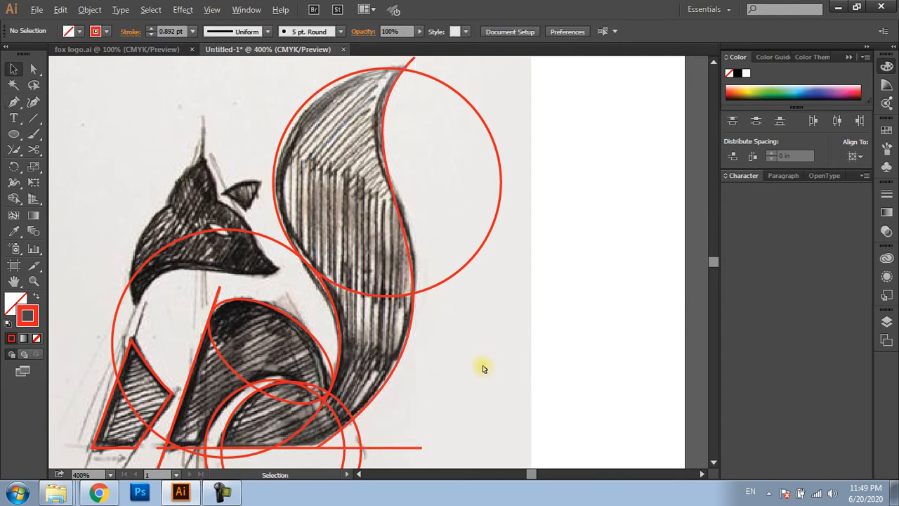
scroll(483, 368, down, 1)
key(space)
drag(482, 366, 533, 321)
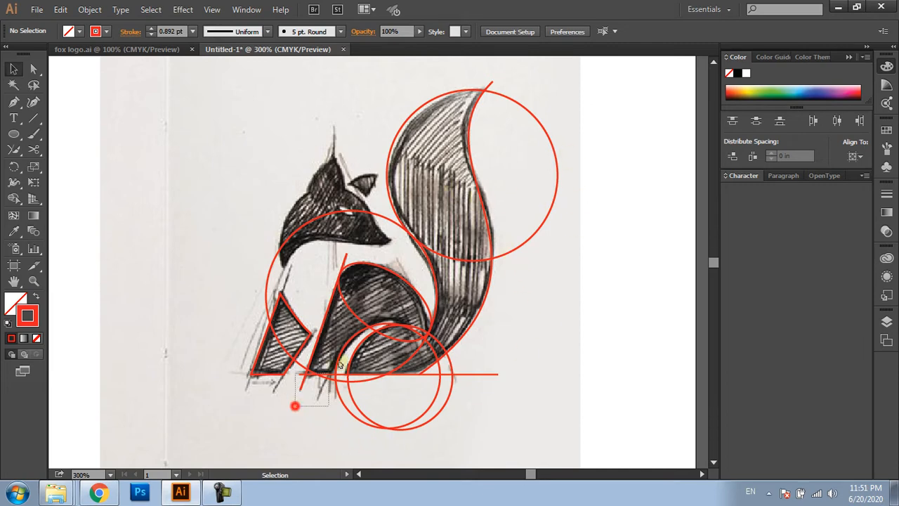
drag(340, 363, 425, 295)
click(313, 460)
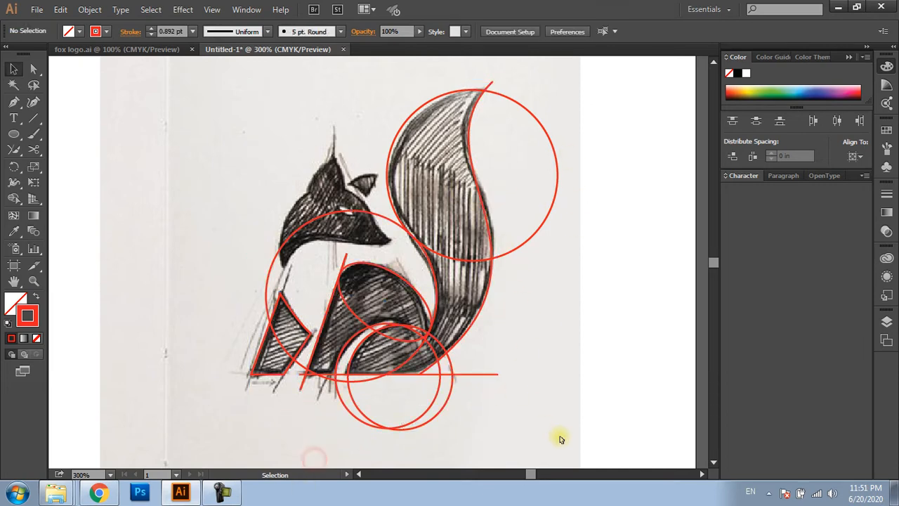
drag(561, 439, 316, 123)
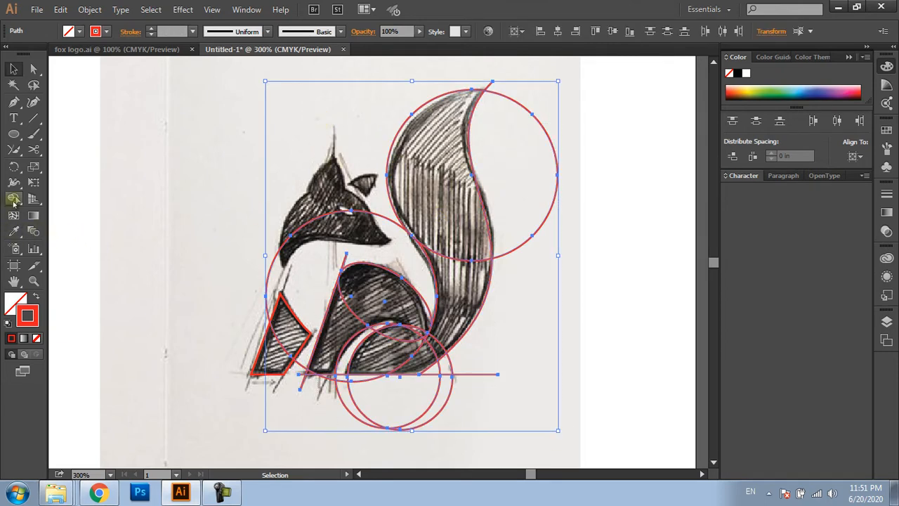
Merge the upper tail, lower tail and curled base regions into one tail shape with the Shape Builder
click(14, 200)
scroll(449, 147, up, 2)
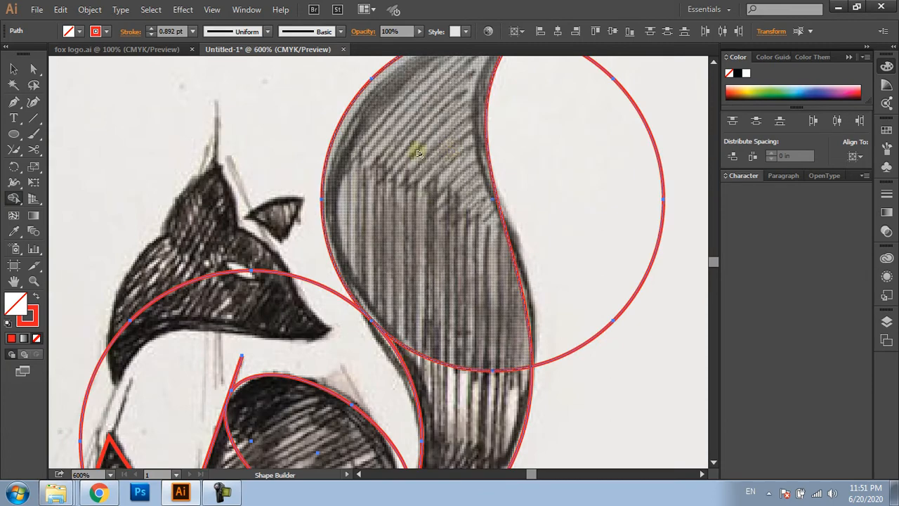
scroll(450, 330, down, 2)
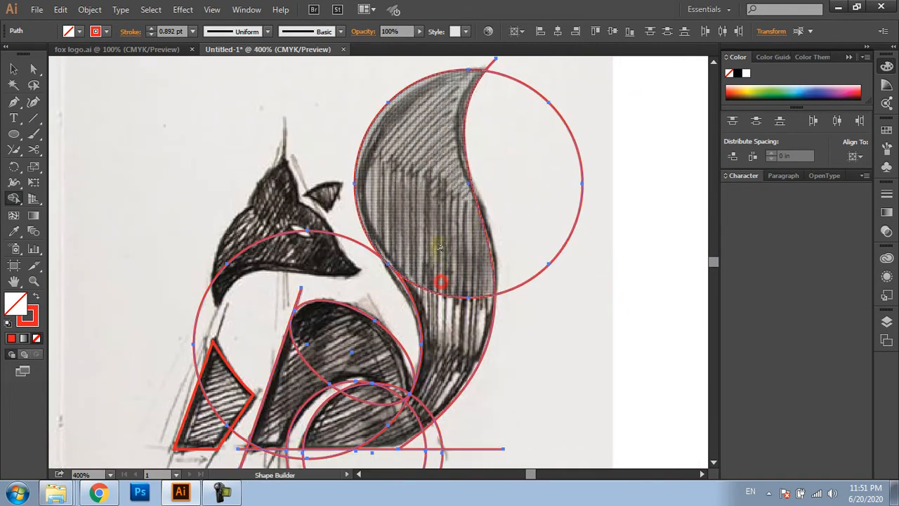
scroll(450, 344, up, 2)
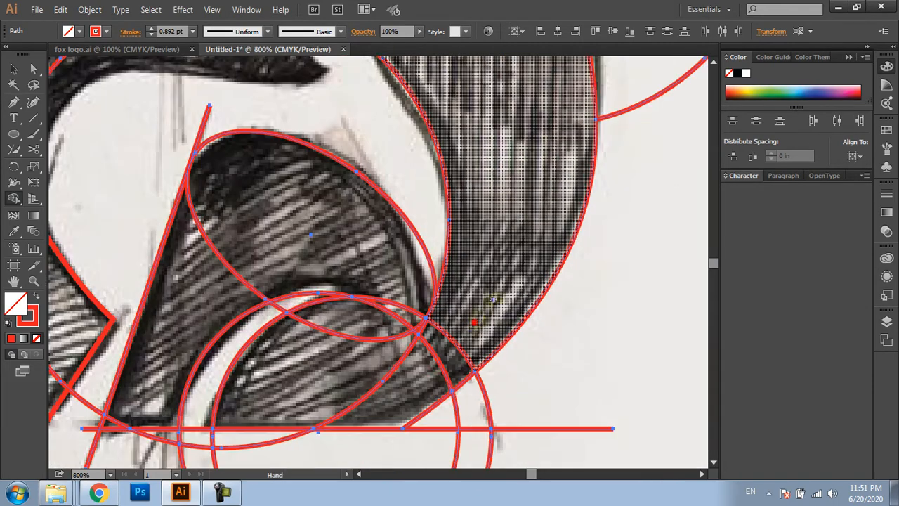
drag(474, 323, 514, 276)
mouse_move(510, 277)
mouse_down()
mouse_move(474, 327)
mouse_move(398, 346)
mouse_up()
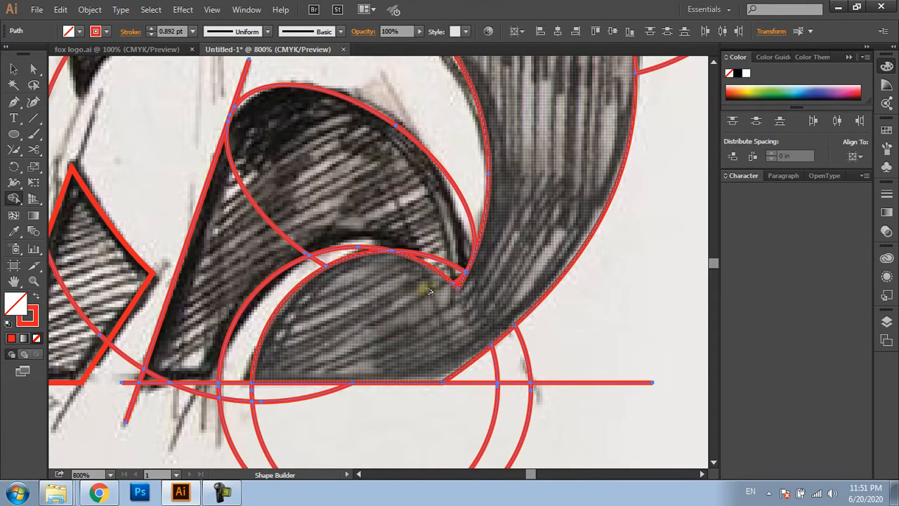
Merge the hind-leg regions and the small sliver beside the tail into the tail shape with the Shape Builder
drag(429, 291, 422, 232)
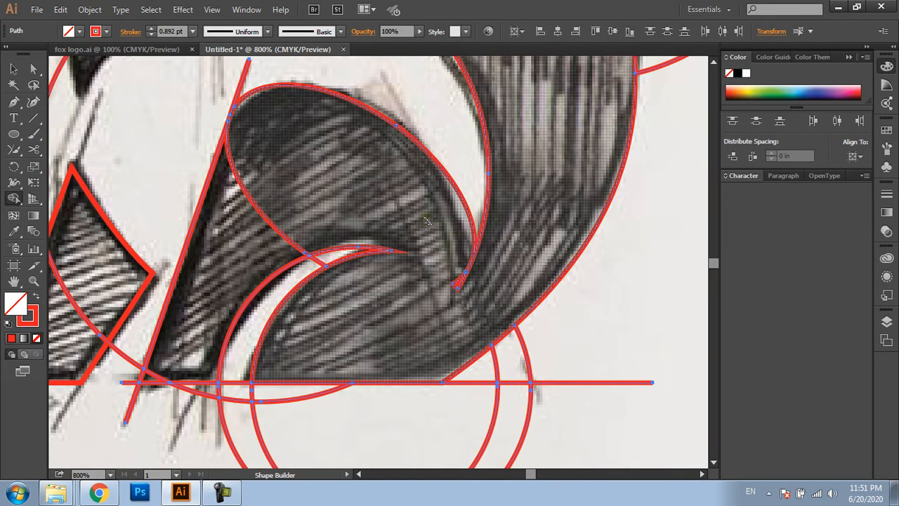
drag(305, 186, 260, 205)
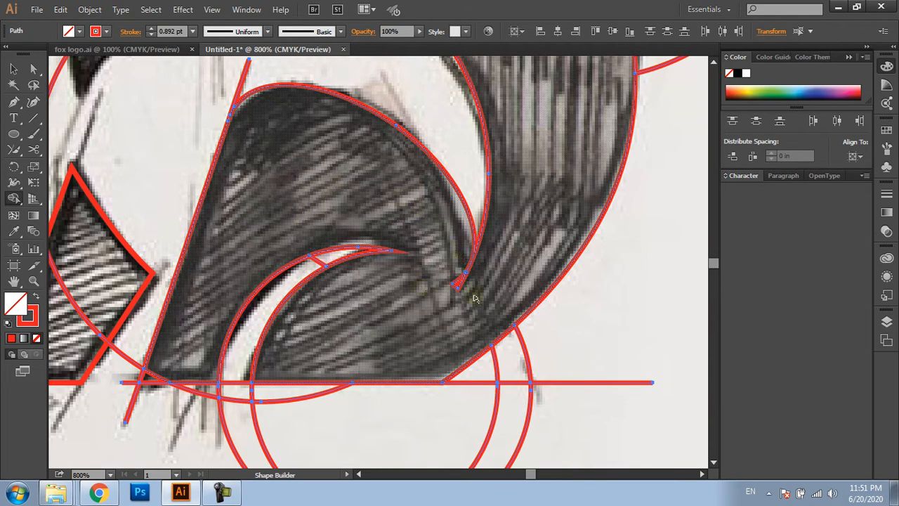
mouse_move(474, 295)
mouse_down()
mouse_move(457, 287)
mouse_move(481, 274)
mouse_up()
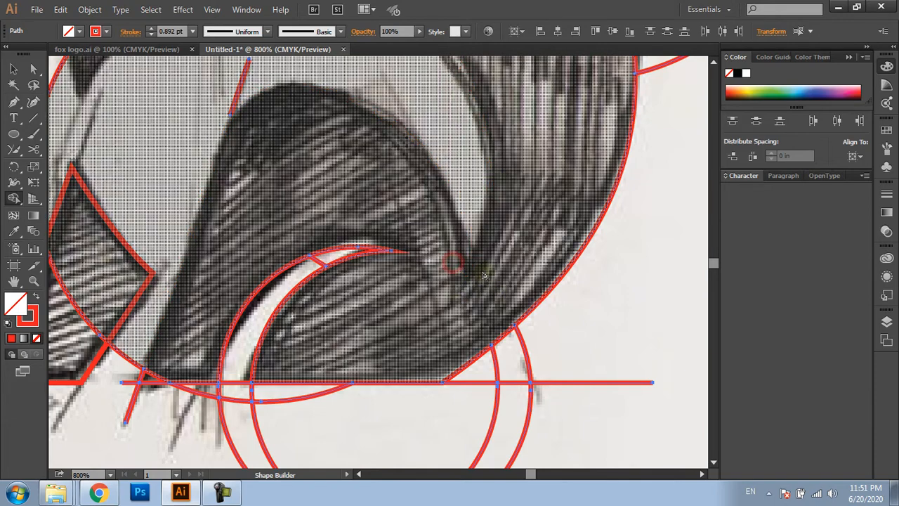
scroll(484, 275, down, 1)
scroll(482, 279, down, 1)
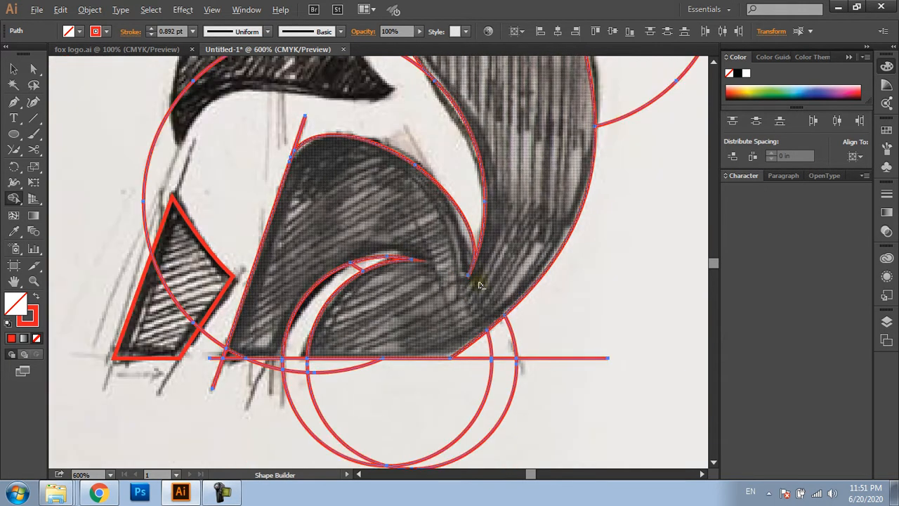
key(space)
drag(480, 279, 474, 287)
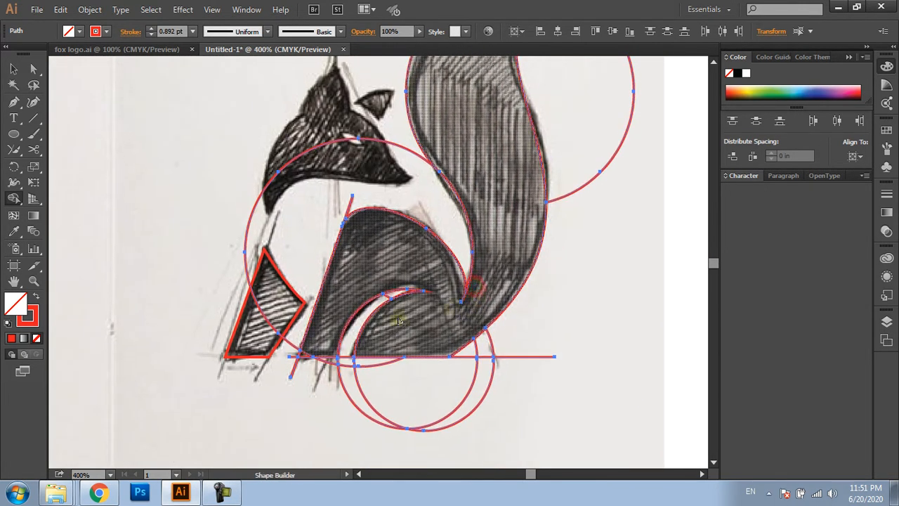
Deselect everything and delete the leftover circle arcs below the base line
key(v)
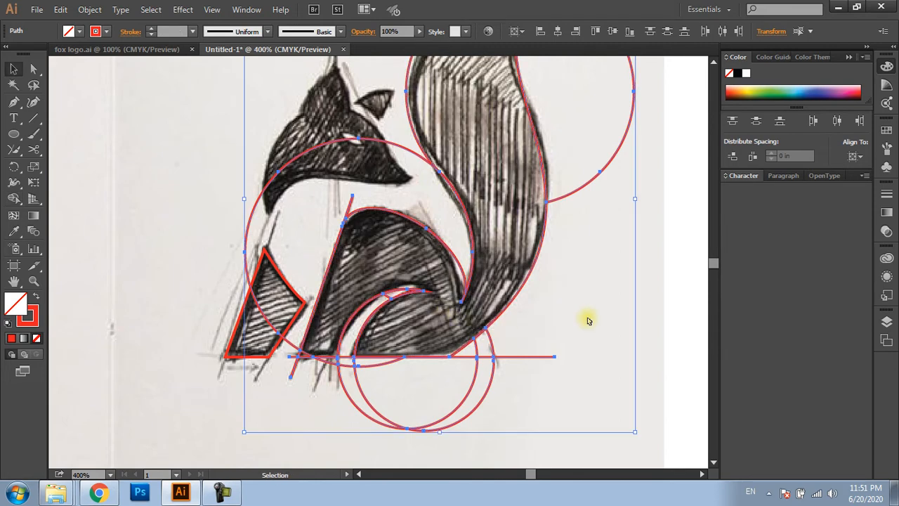
click(672, 406)
drag(538, 396, 319, 381)
key(Delete)
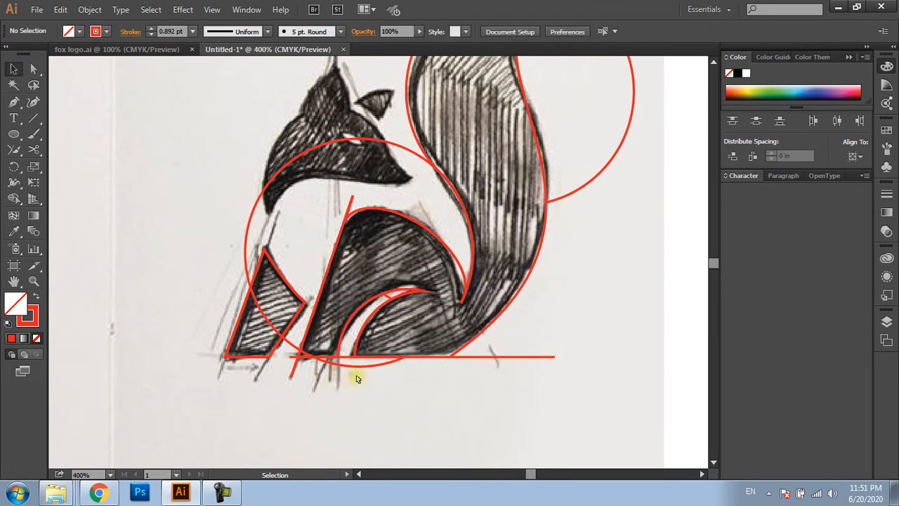
click(358, 378)
key(Delete)
Delete the overhanging ends of the base line and the hind-leg line's stub below it
drag(505, 368, 505, 375)
key(Delete)
drag(295, 366, 298, 373)
key(Delete)
key(Delete)
Delete the leftover body-circle piece, the line stub above the hind leg and the upper tail circle's outer arc
click(285, 351)
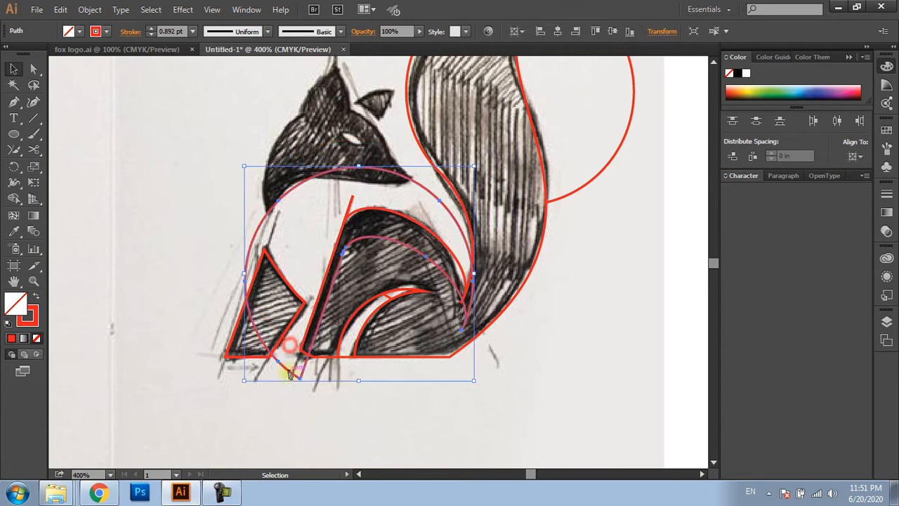
key(Delete)
drag(350, 210, 606, 271)
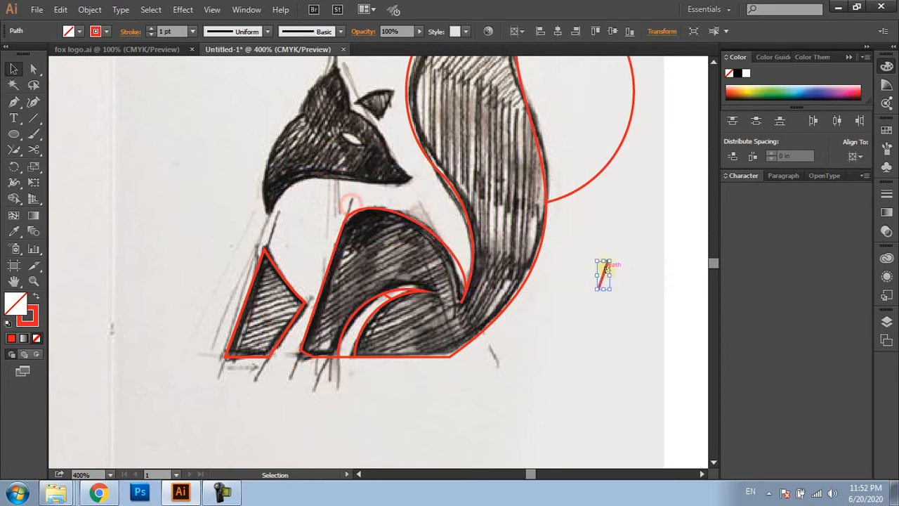
key(Delete)
drag(582, 186, 611, 303)
key(Delete)
Delete the small crescent-shaped sliver at the upper end of the gap between the hind leg and the curled tail base
drag(546, 195, 546, 228)
scroll(364, 320, up, 4)
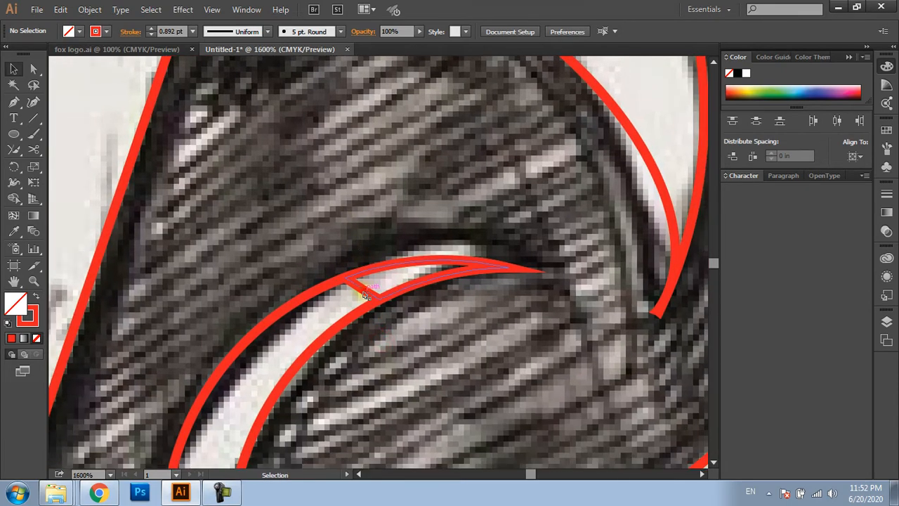
click(365, 293)
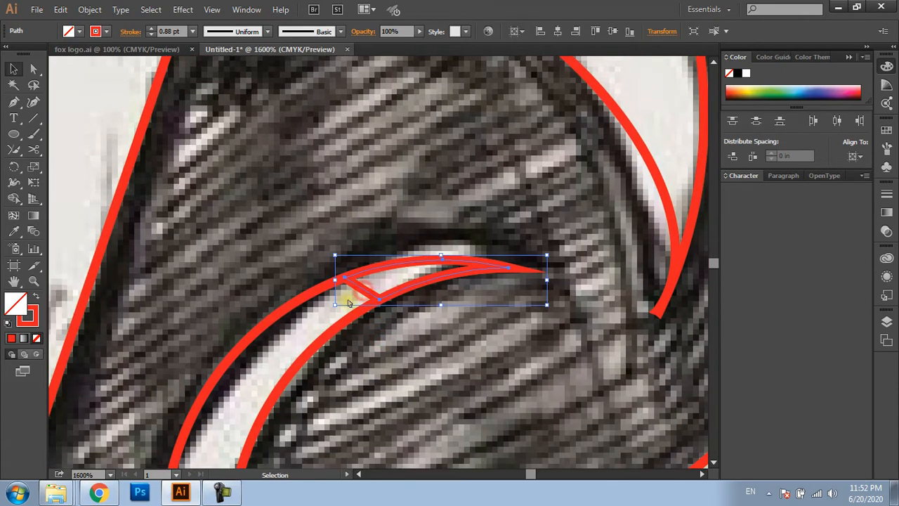
drag(390, 299, 400, 332)
key(Delete)
scroll(413, 278, down, 5)
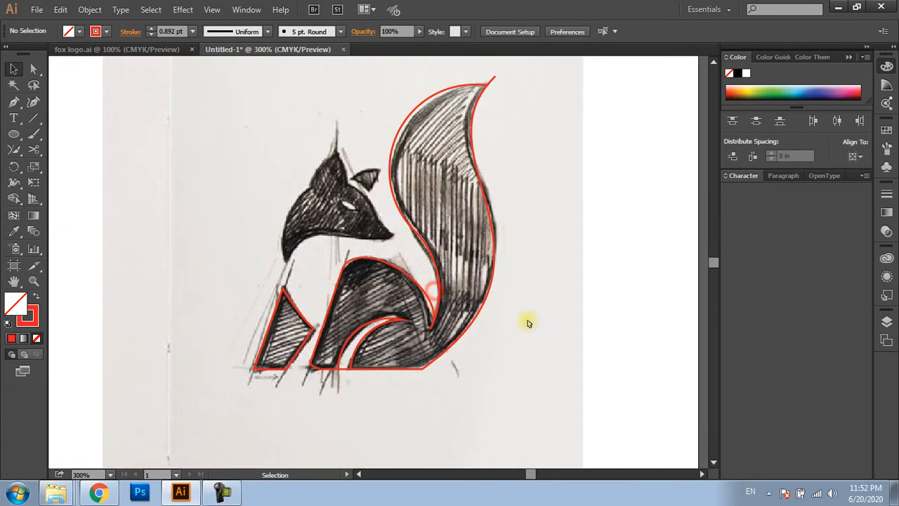
Delete the short line stub that extends beyond the tail tip
scroll(528, 323, down, 3)
scroll(443, 200, up, 3)
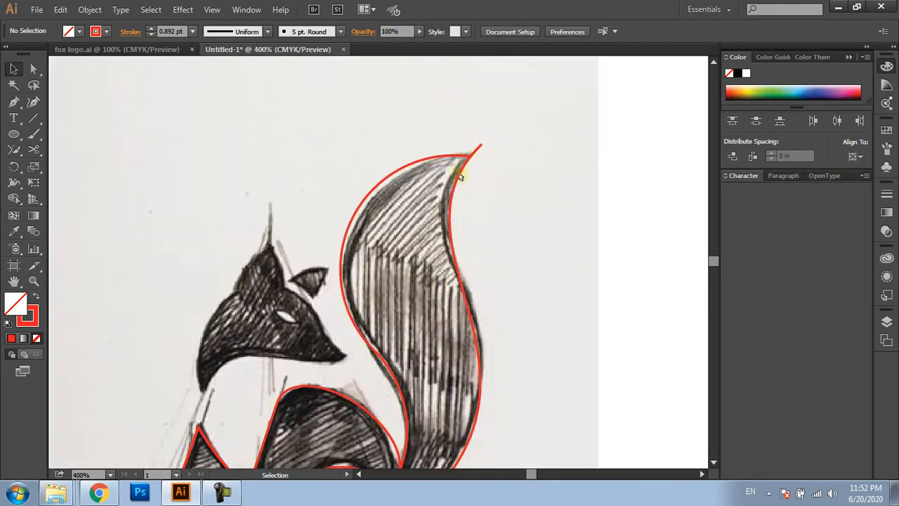
drag(478, 147, 512, 148)
key(Delete)
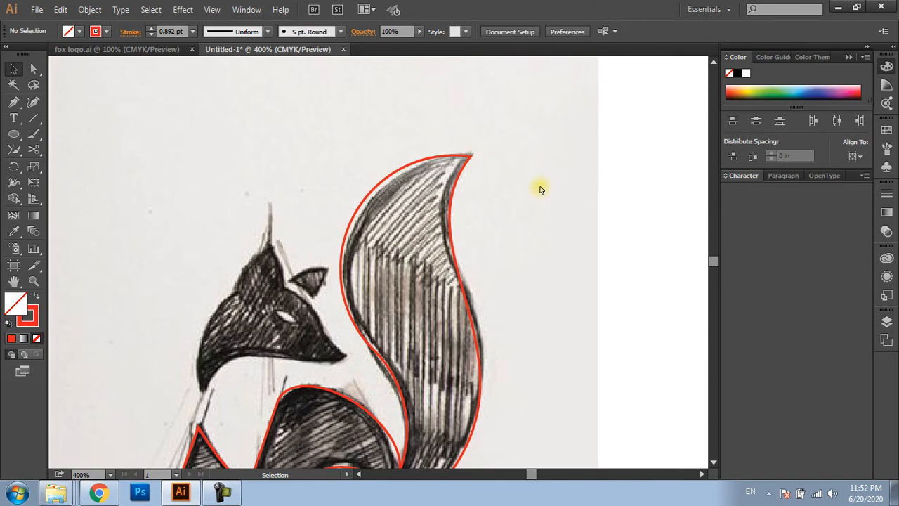
scroll(542, 196, down, 3)
Trace the fox head's upper contour with one Pen curve from the back neck tip over the crown to the snout bridge
scroll(444, 278, up, 5)
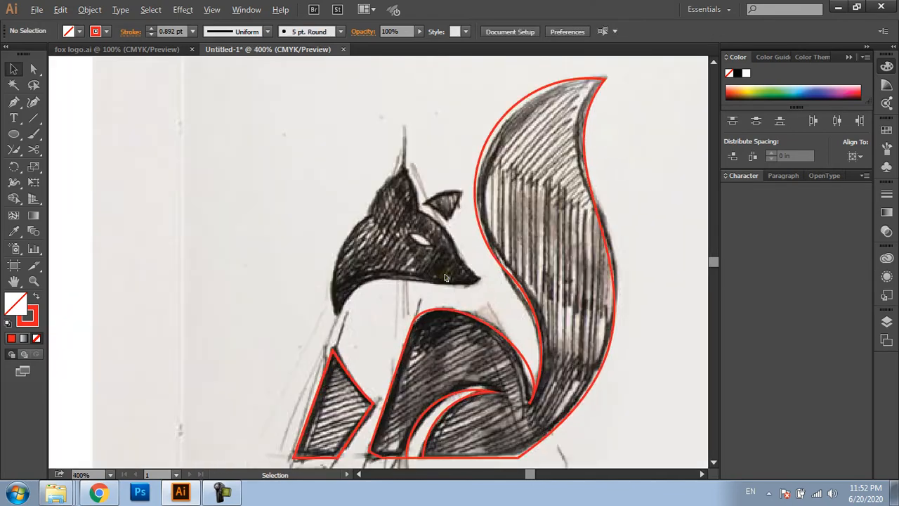
key(ctrl+0)
key(p)
drag(305, 210, 411, 288)
drag(411, 288, 385, 288)
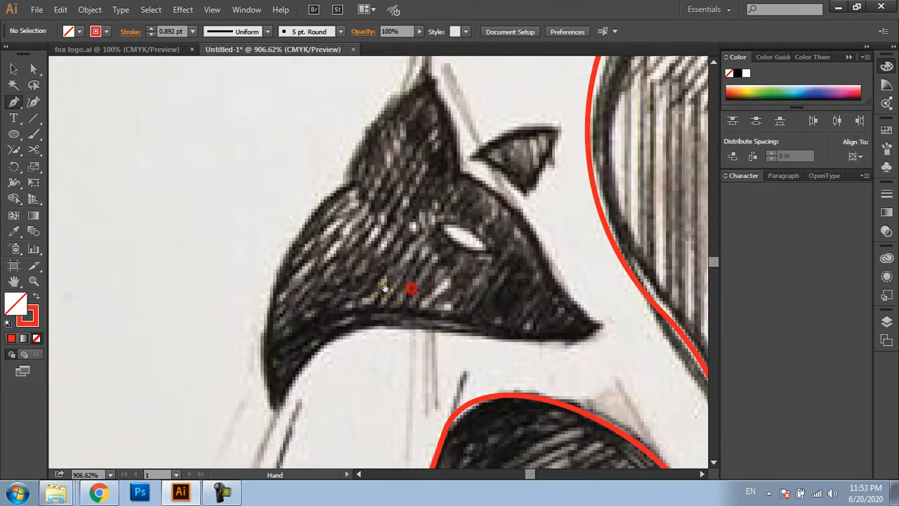
click(271, 411)
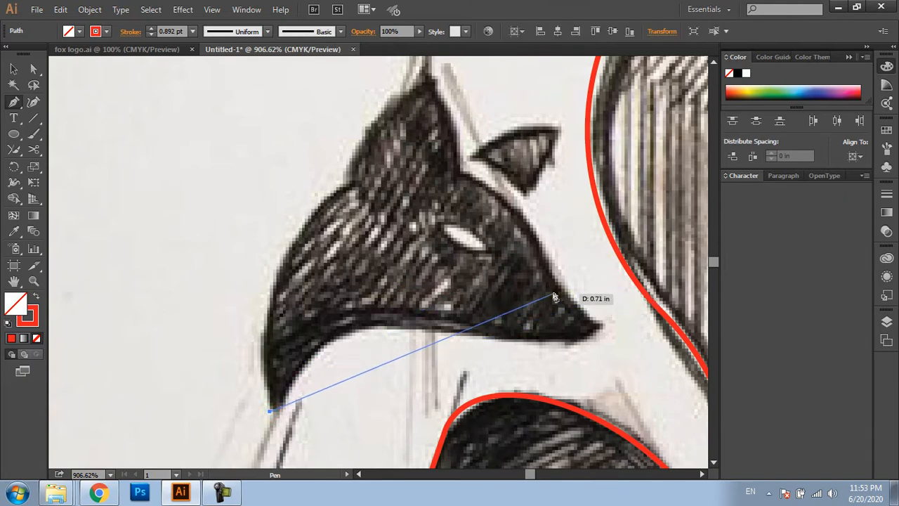
drag(555, 283, 470, 107)
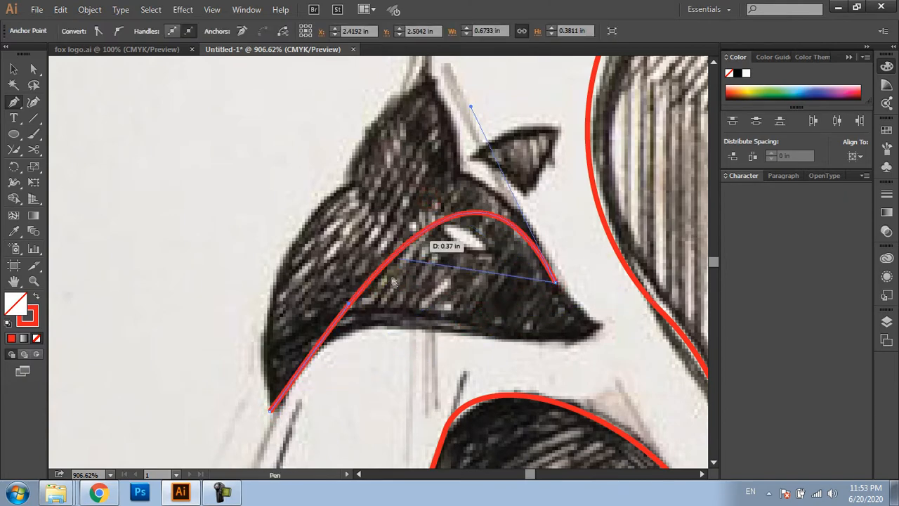
drag(350, 305, 226, 145)
drag(471, 106, 507, 90)
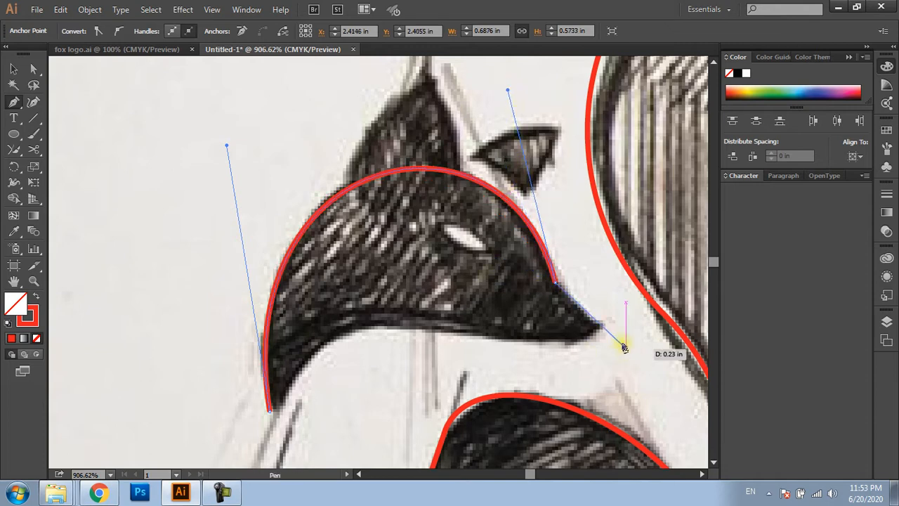
Extend the head path down the snout towards the nose and bend this segment into a slight inward curve along the sketch
click(594, 327)
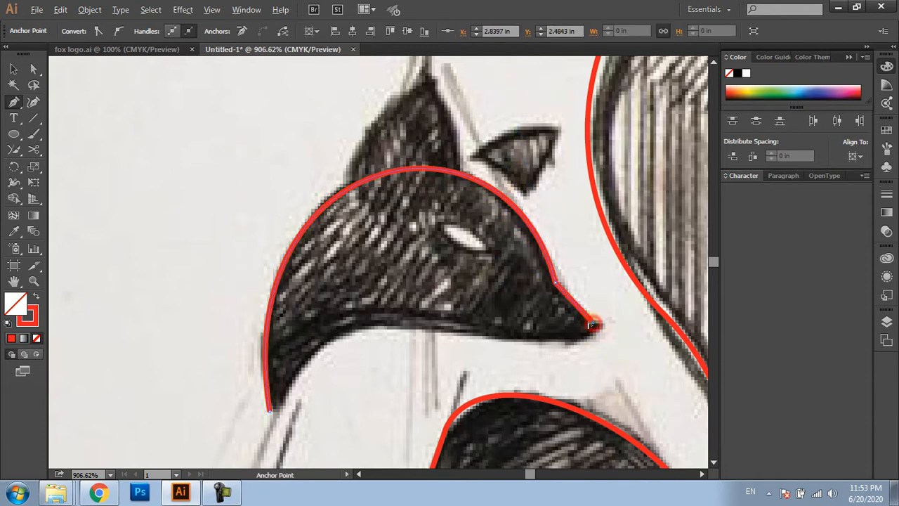
scroll(594, 326, up, 2)
drag(567, 300, 565, 299)
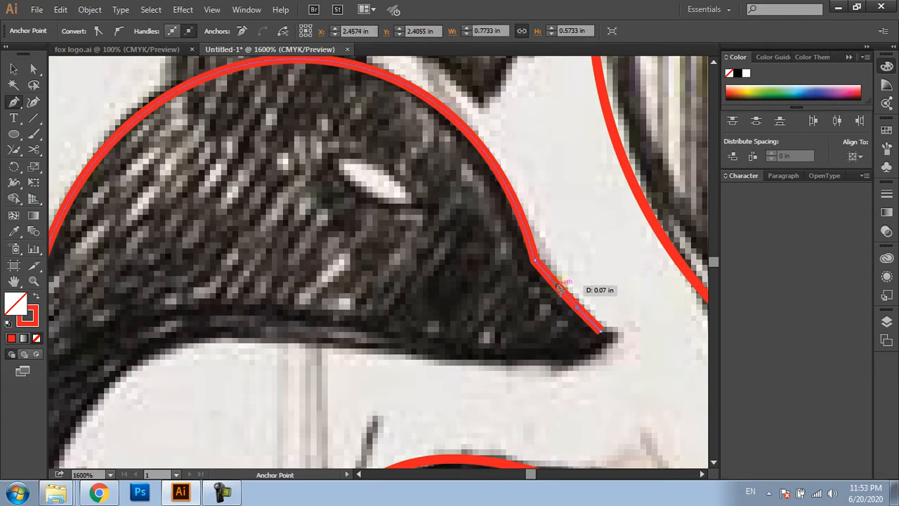
drag(555, 288, 542, 291)
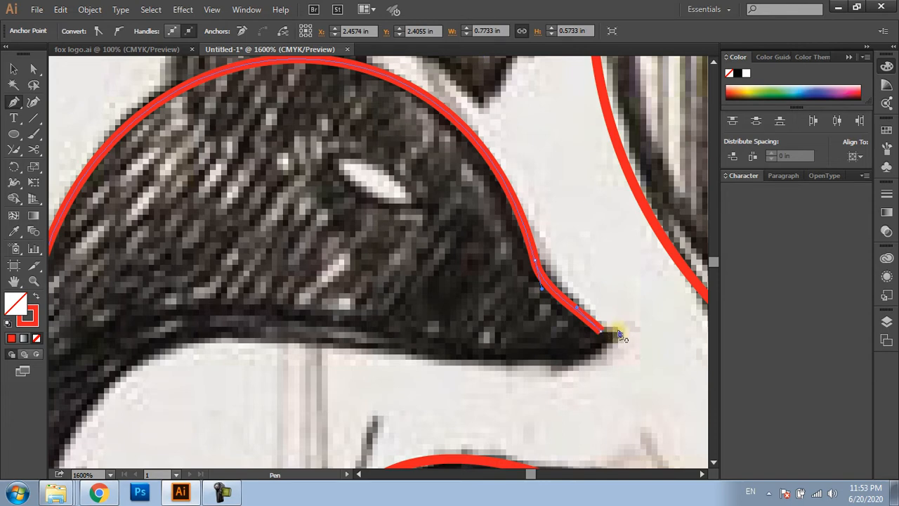
drag(602, 335, 624, 335)
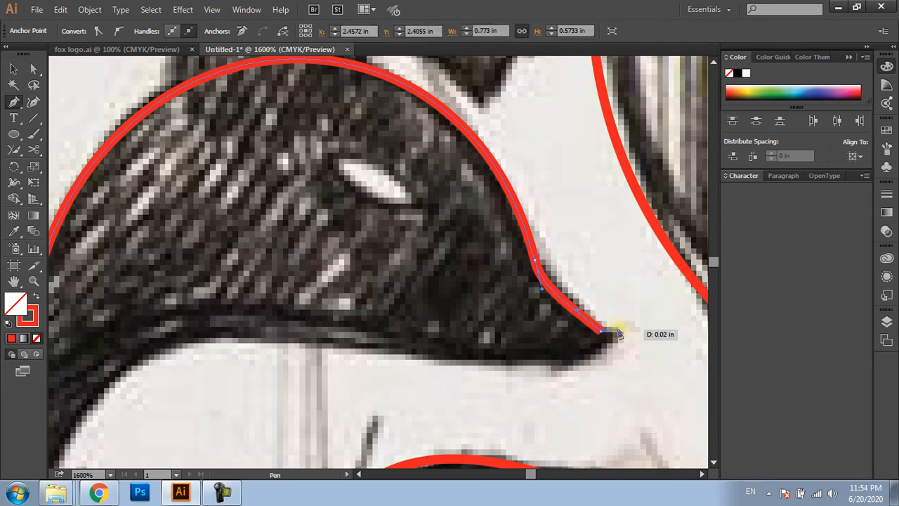
Add the short nose tip segment and trace the muzzle's underside with a curve to the middle of the jaw line
click(617, 331)
drag(513, 349, 590, 280)
click(109, 419)
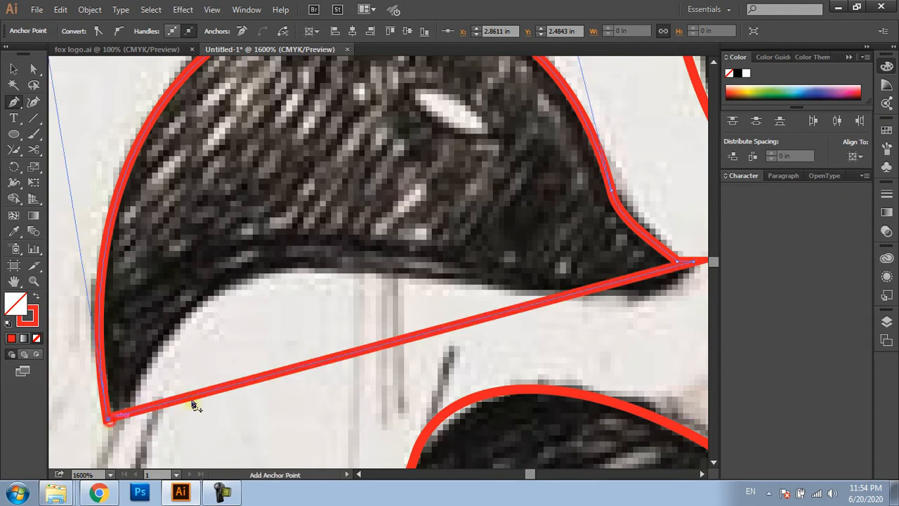
key(ctrl+z)
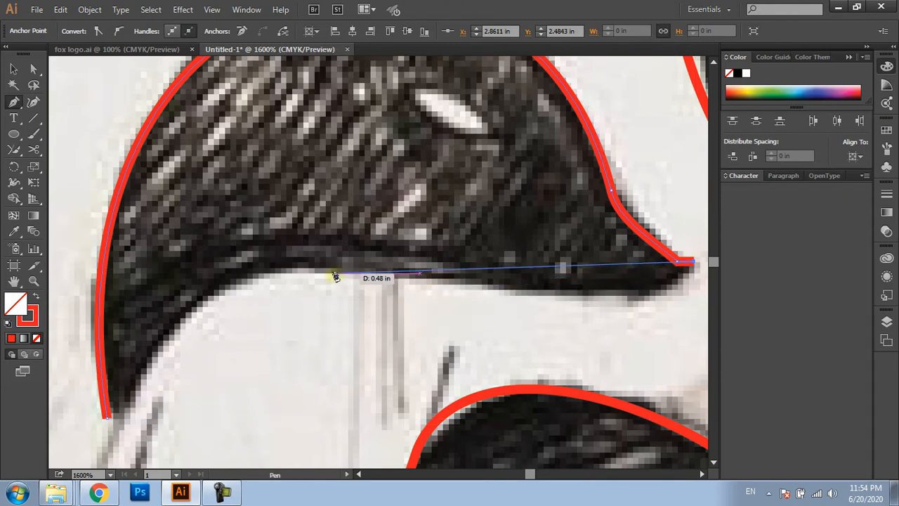
click(333, 274)
drag(468, 291, 400, 295)
mouse_move(452, 275)
mouse_down()
mouse_move(466, 299)
mouse_move(505, 325)
mouse_move(459, 336)
mouse_move(453, 286)
mouse_up()
key(space)
drag(337, 294, 407, 263)
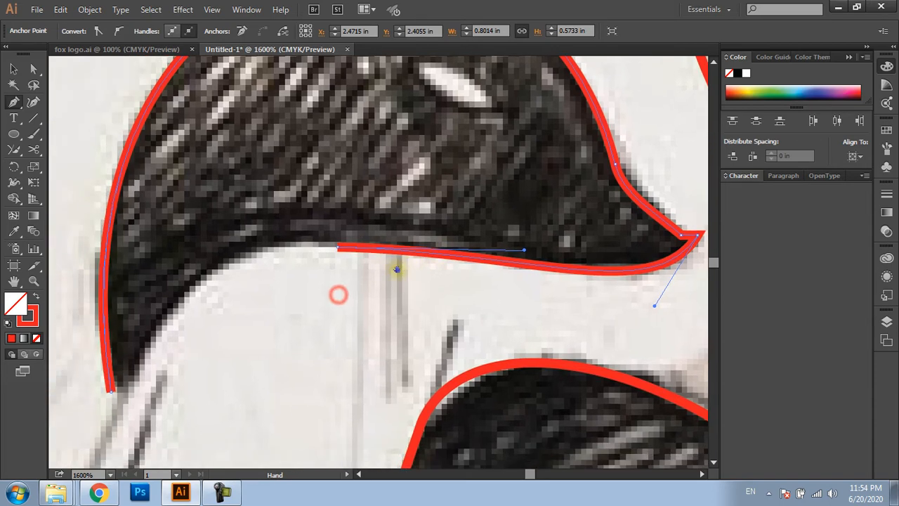
Close the head path at the neck tip and bend the closing segment along the sketch's lower neck curve
click(111, 391)
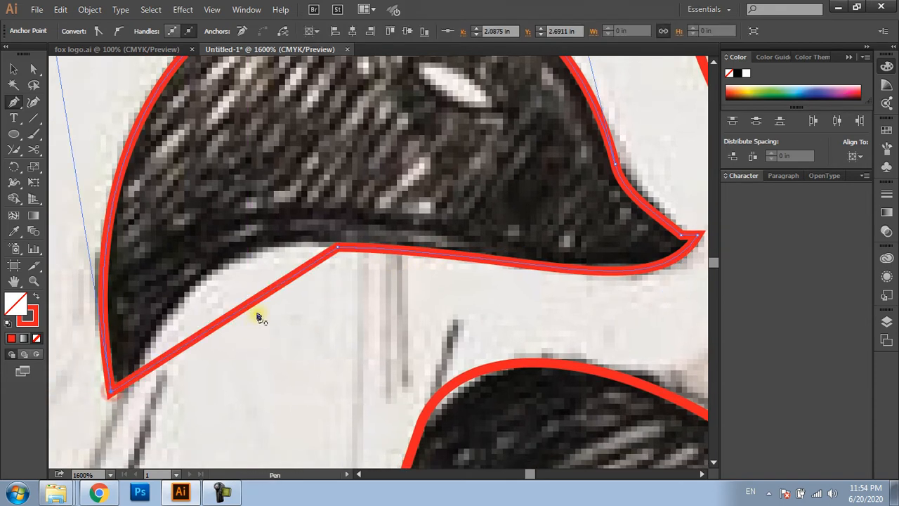
mouse_move(243, 313)
mouse_down()
mouse_move(217, 281)
mouse_move(238, 243)
mouse_move(238, 254)
mouse_up()
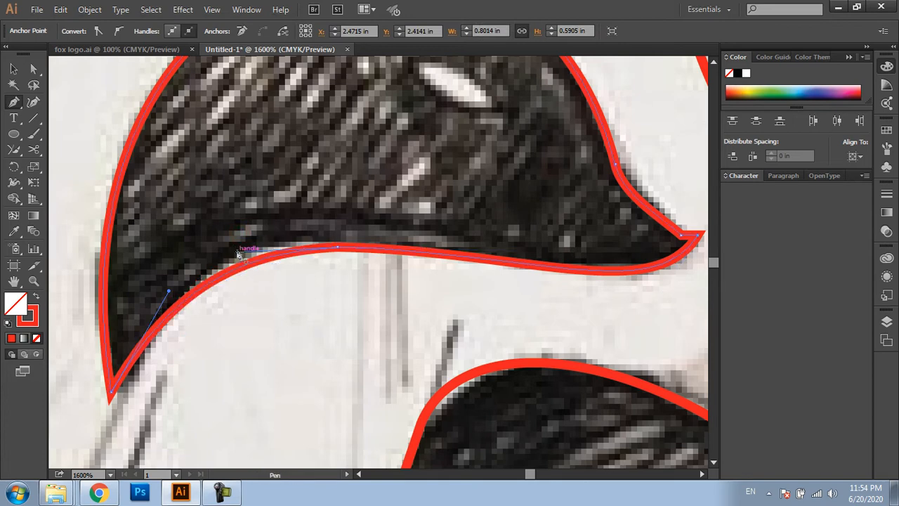
ctrl+click(319, 281)
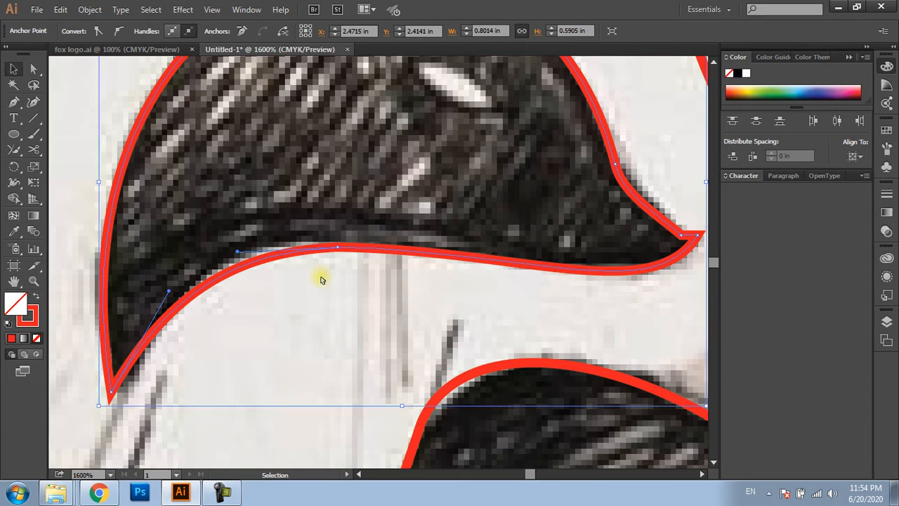
Draw a straight guide line along the mid-jaw anchor's snout-side handle, from the handle's end to the anchor
click(382, 278)
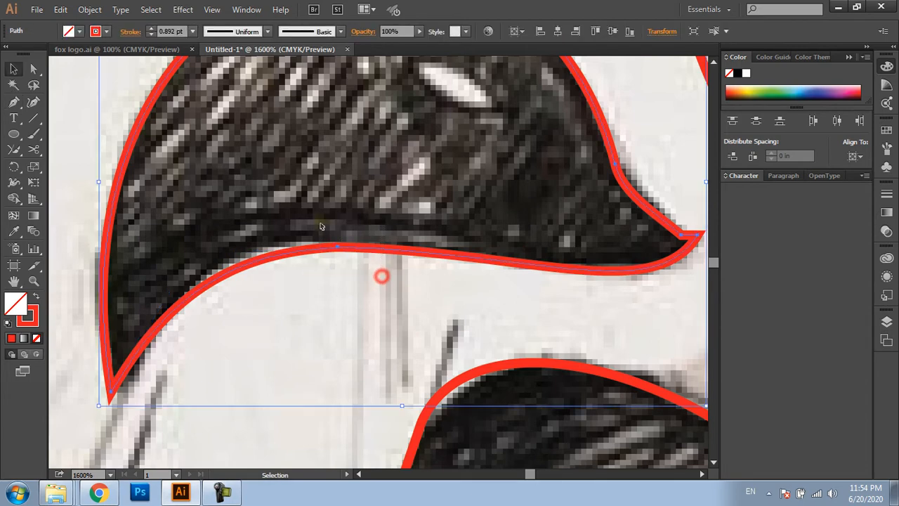
key(a)
click(345, 255)
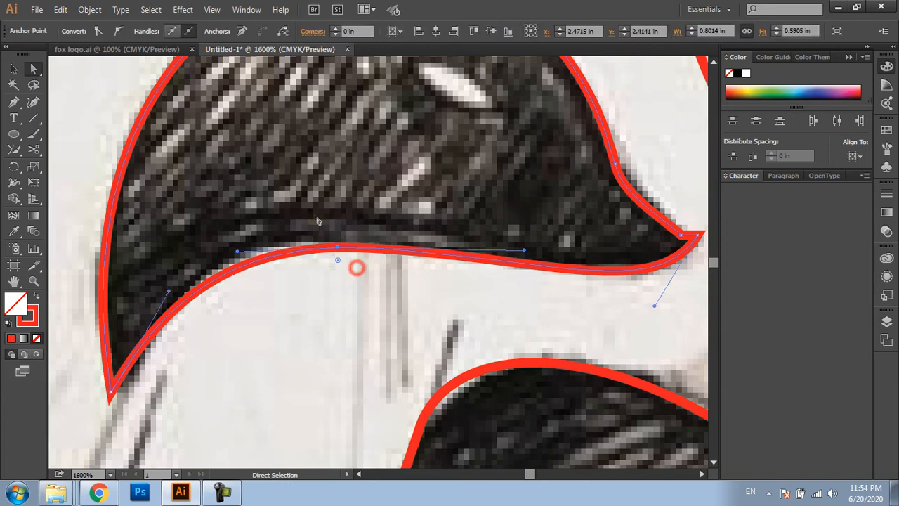
key(p)
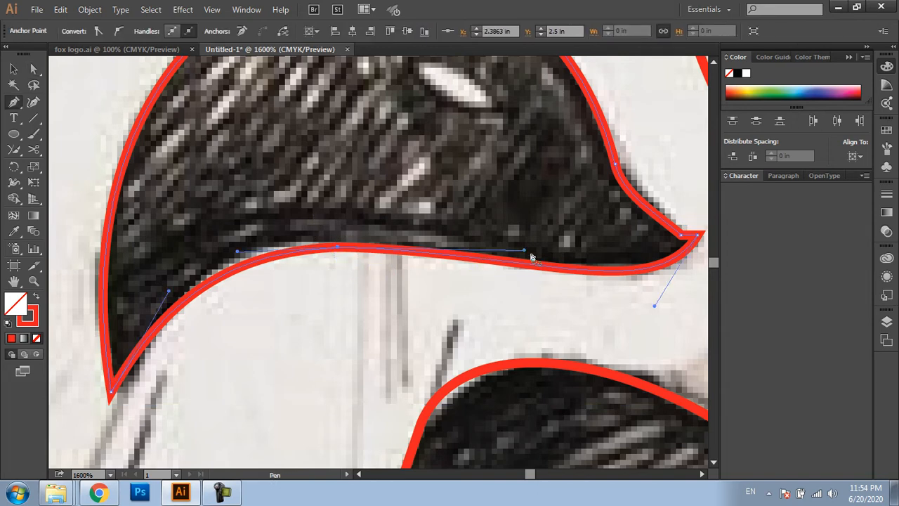
click(526, 251)
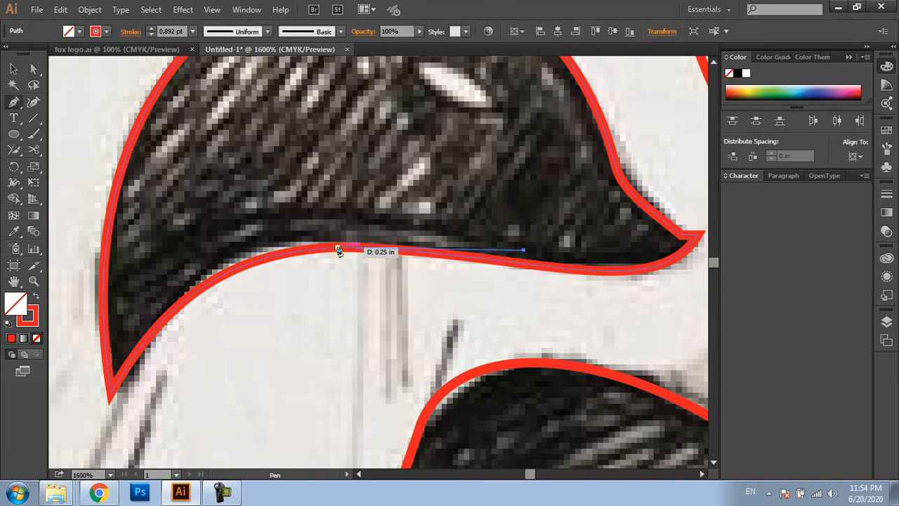
click(334, 247)
key(v)
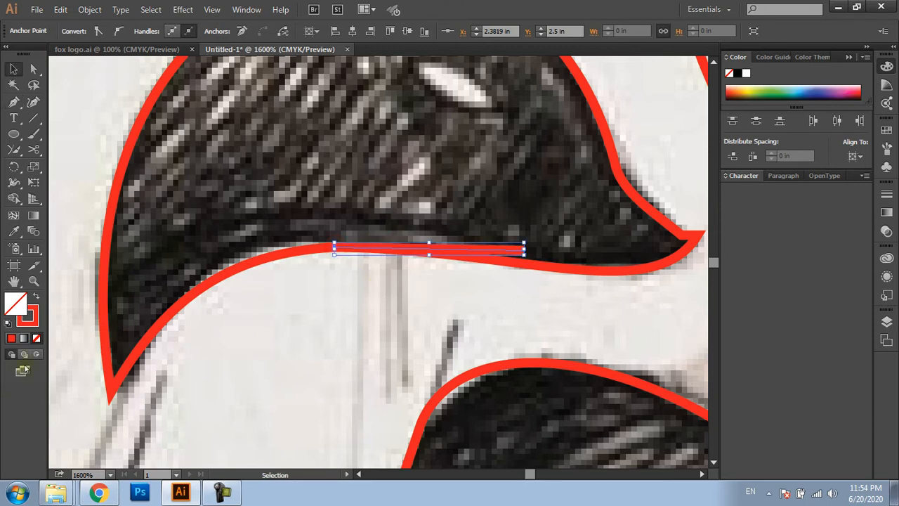
Give the guide line a blue #0059F7 stroke with a weight of 0.3 pt
double_click(28, 315)
click(467, 223)
click(424, 186)
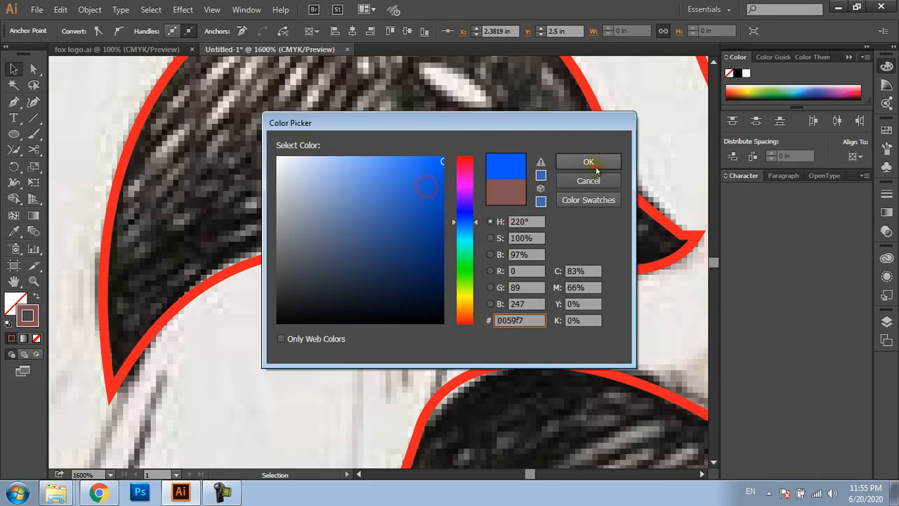
click(594, 165)
click(460, 287)
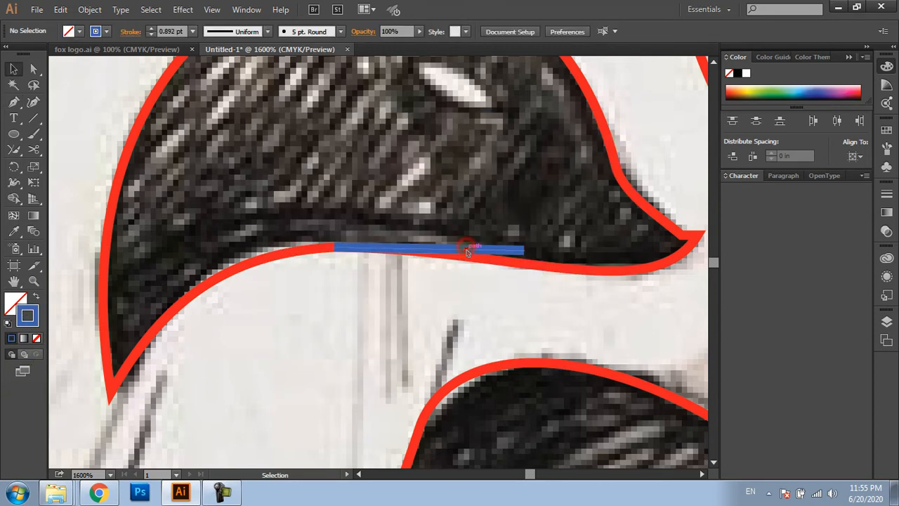
click(468, 250)
scroll(183, 31, down, 1)
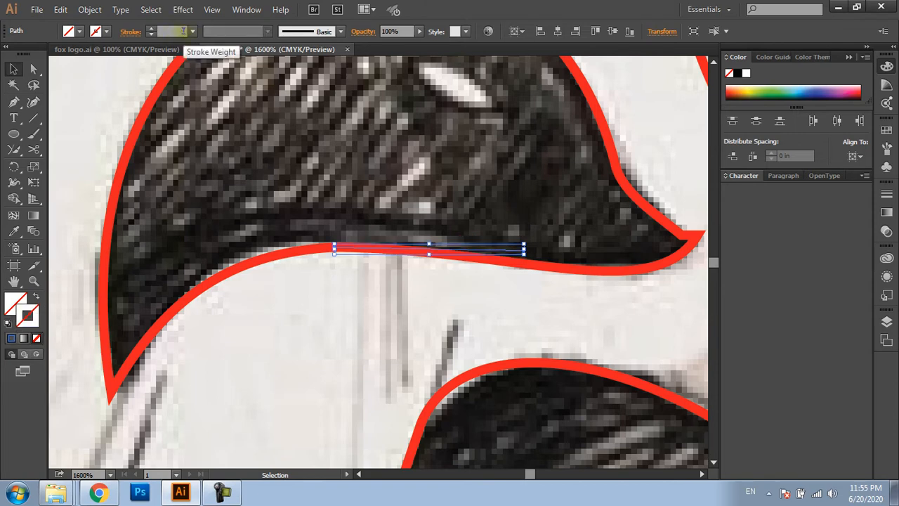
key(Return)
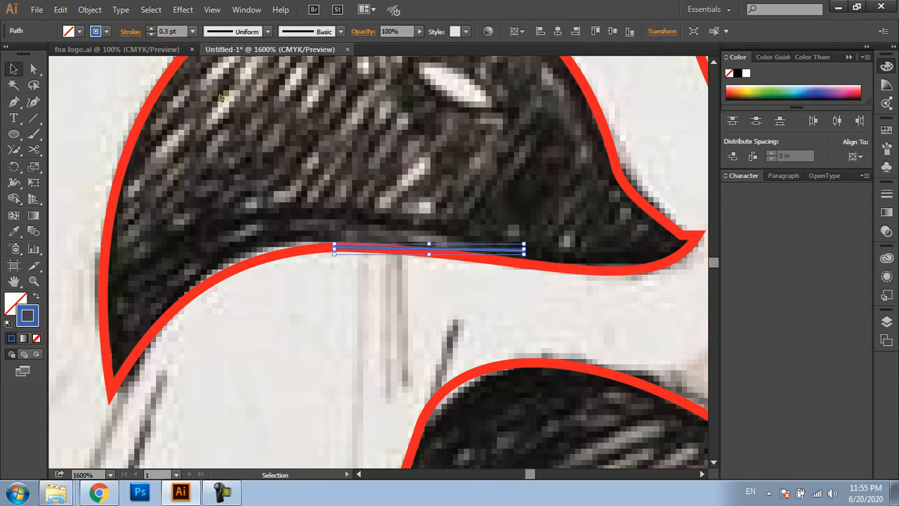
click(468, 291)
Move the blue guide line to the neck side of the mid-jaw anchor so that it ends at the anchor
drag(502, 238, 258, 233)
scroll(258, 233, down, 2)
drag(276, 244, 363, 265)
click(308, 278)
scroll(309, 278, up, 1)
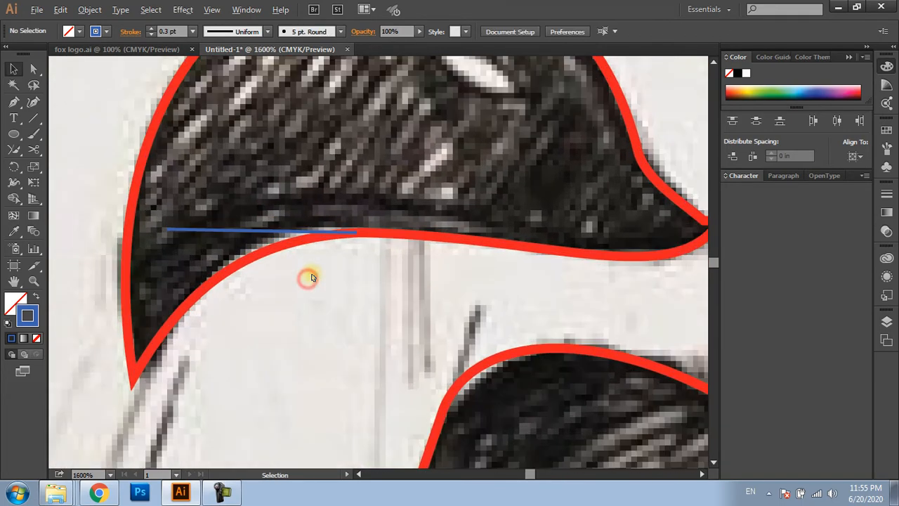
Align the mid-jaw anchor's neck-side handle with the blue guide line to smooth the head's lower curve
key(a)
click(267, 249)
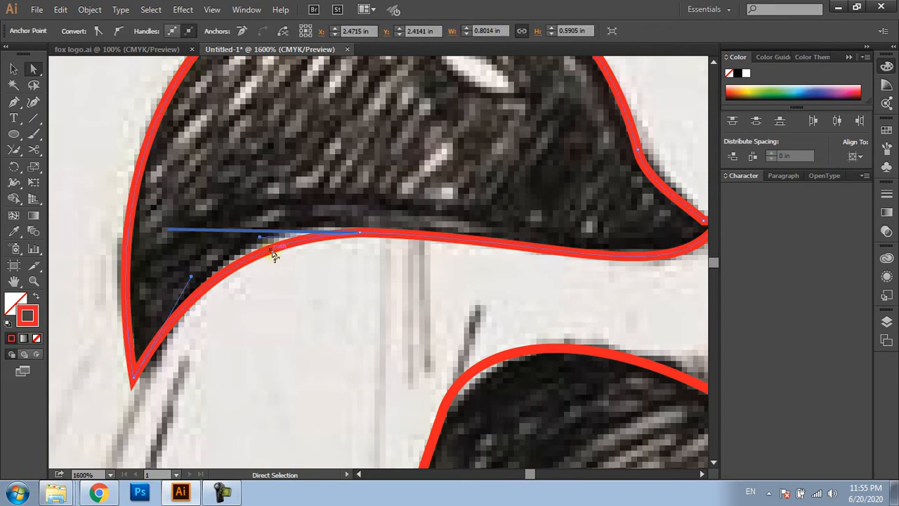
scroll(273, 244, up, 3)
drag(279, 227, 279, 210)
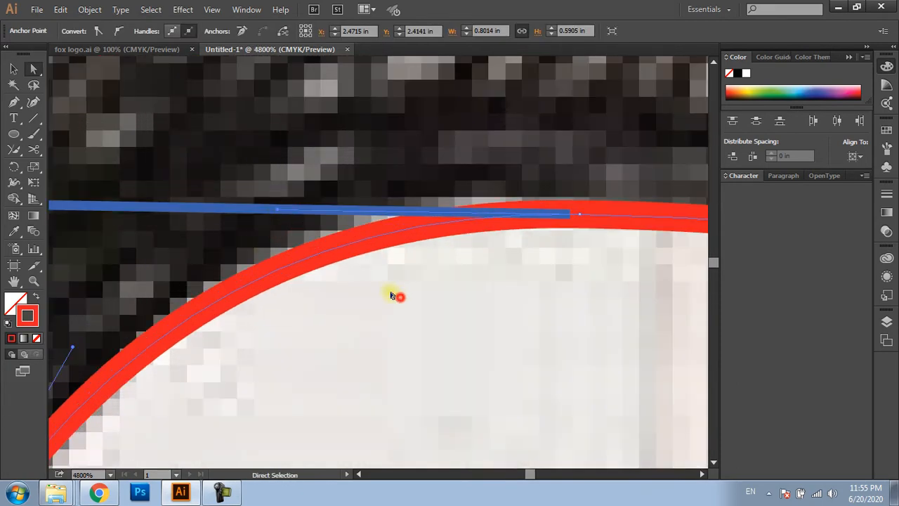
scroll(393, 295, down, 3)
Delete the blue guide line beneath the fox head
click(295, 256)
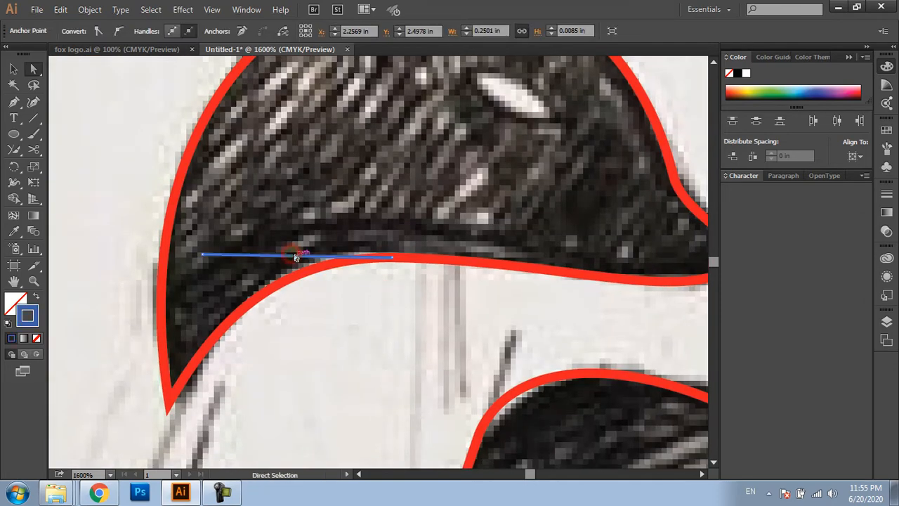
key(v)
key(Delete)
click(356, 299)
Draw a circle beside the large ear and copy the head path's red 0.892 pt stroke onto it
scroll(372, 302, down, 2)
drag(389, 315, 344, 347)
key(l)
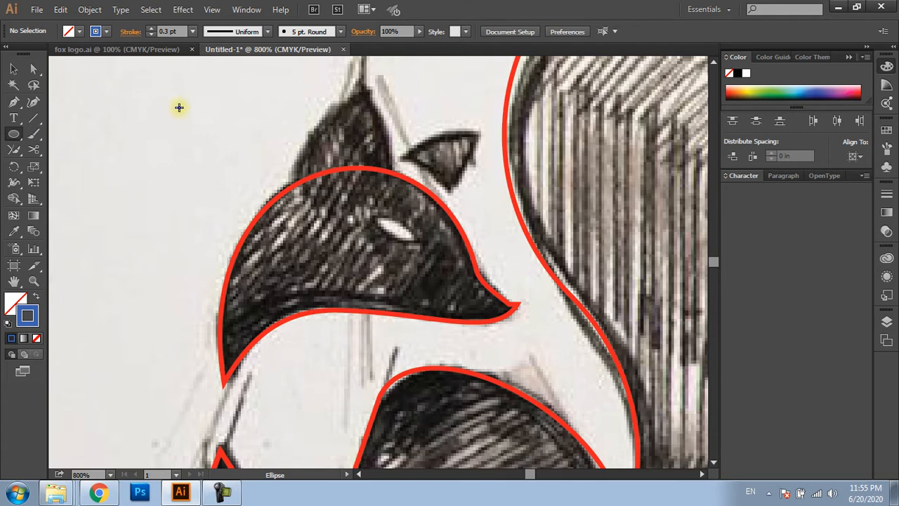
drag(173, 102, 335, 264)
key(v)
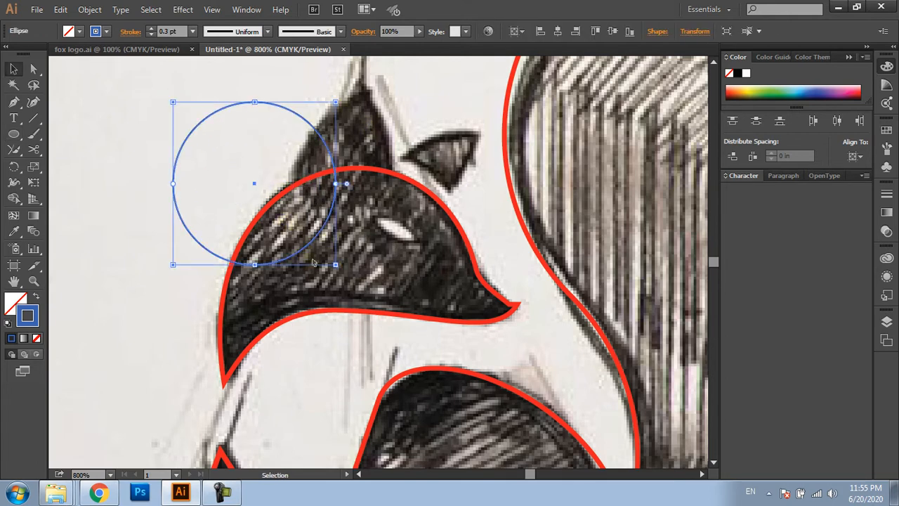
key(i)
click(384, 312)
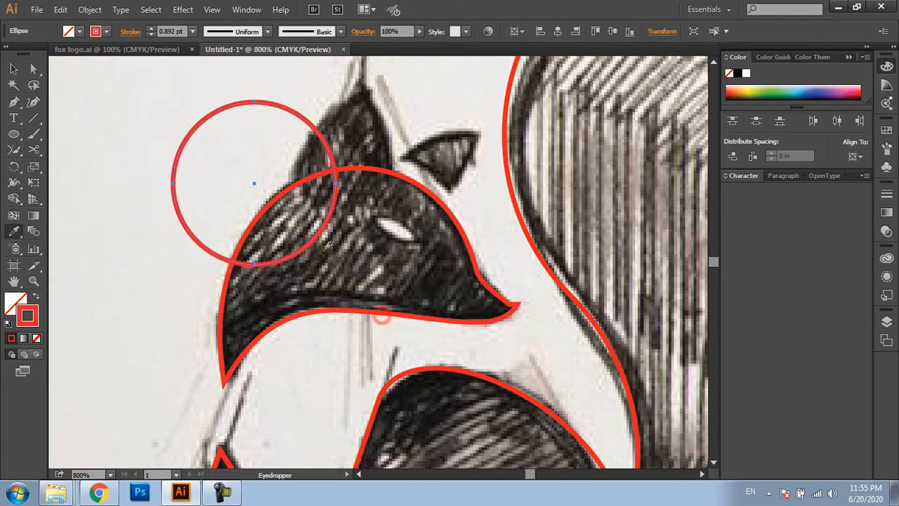
Fit the circle to the large ear's snout-side edge and place a copy along the ear's outer back edge
key(v)
drag(321, 144, 383, 107)
drag(466, 73, 361, 100)
click(361, 104)
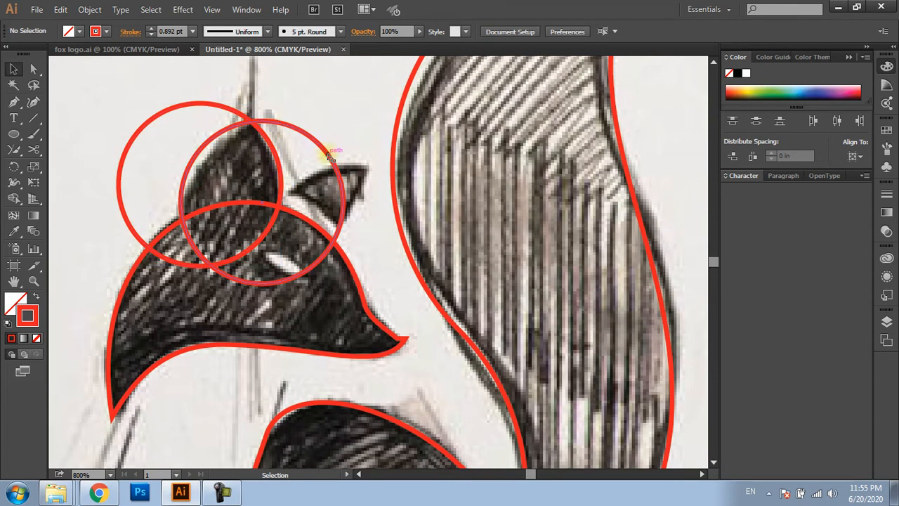
Place three more copies of the circle along the small ear's outer, lower and upper edges
drag(330, 156, 419, 202)
drag(426, 279, 358, 198)
drag(331, 106, 325, 209)
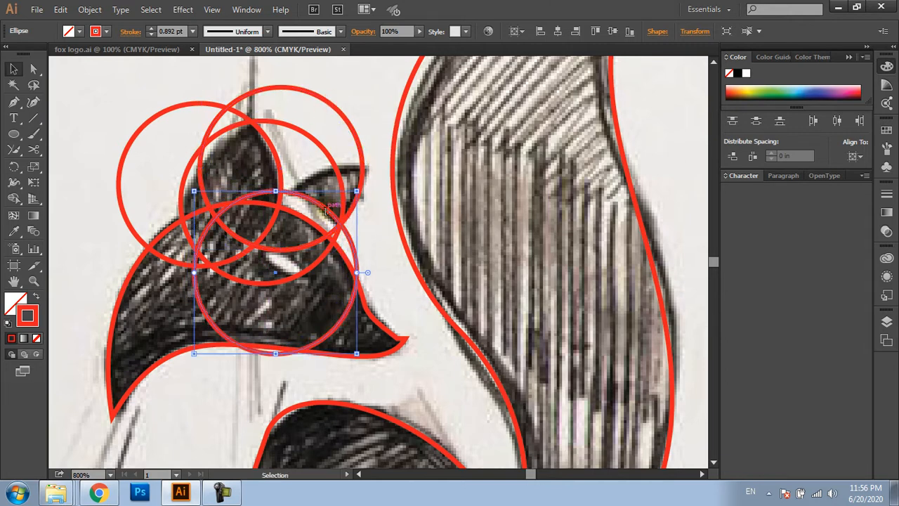
drag(372, 85, 429, 71)
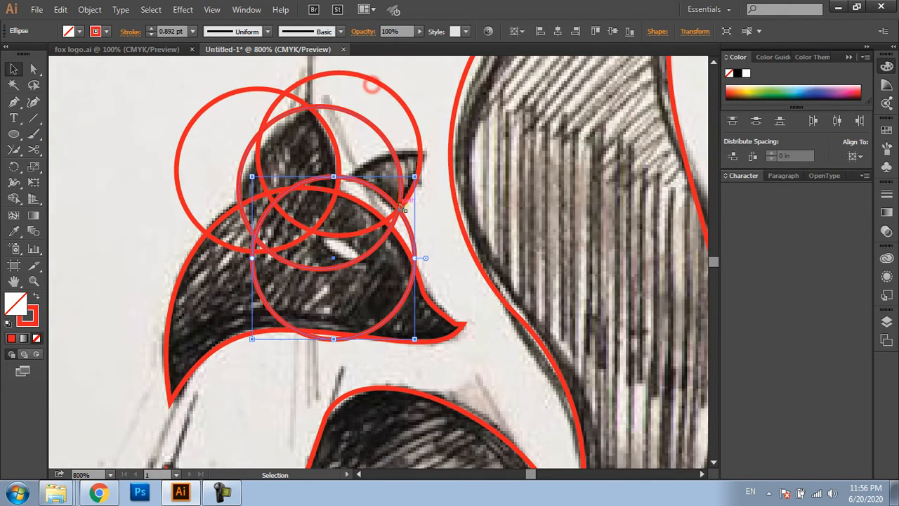
click(424, 113)
drag(383, 188, 456, 169)
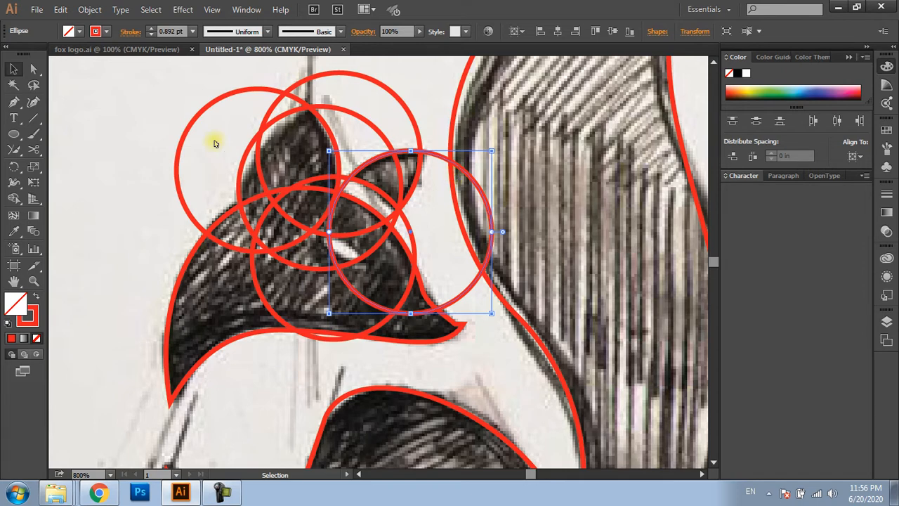
Merge the regions inside the fox head outline with Shape Builder, using the head path and its overlapping ear circles
drag(134, 114, 433, 348)
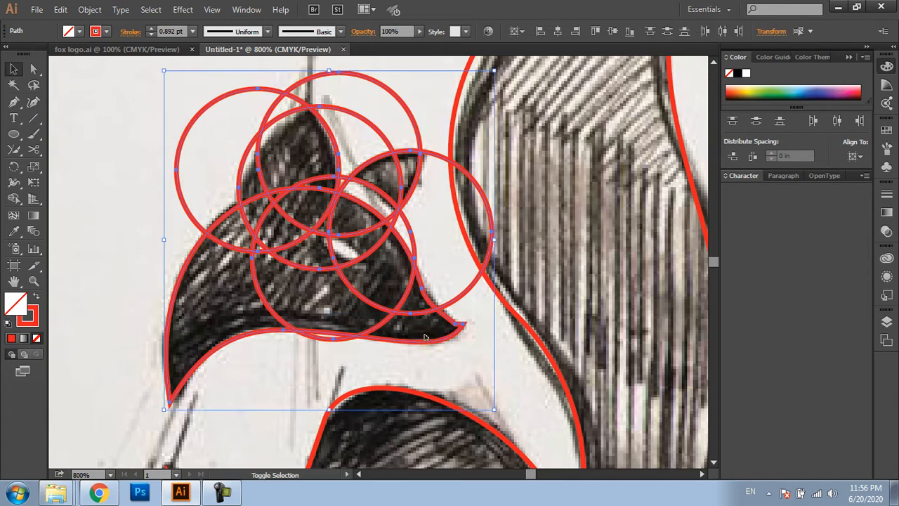
key(shift+m)
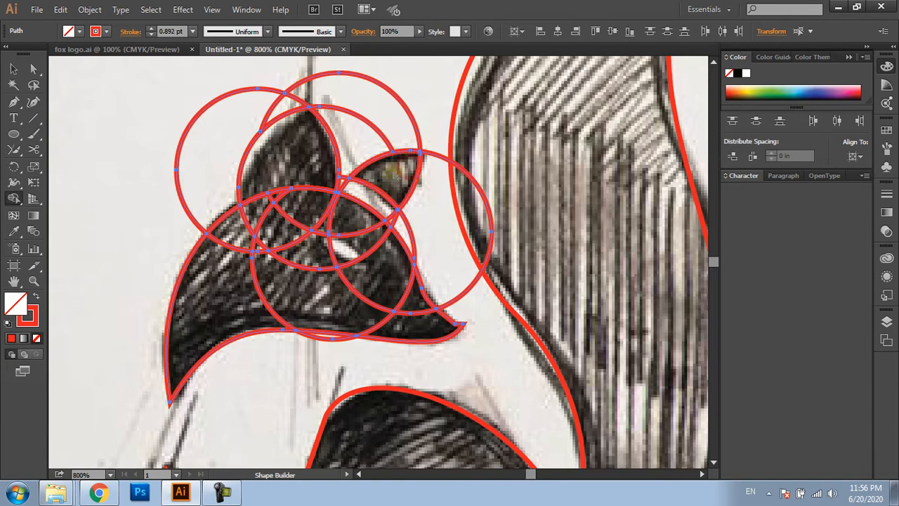
mouse_move(247, 251)
mouse_down()
mouse_move(239, 242)
mouse_move(264, 211)
mouse_move(307, 210)
mouse_move(353, 234)
mouse_move(427, 323)
mouse_move(411, 326)
mouse_up()
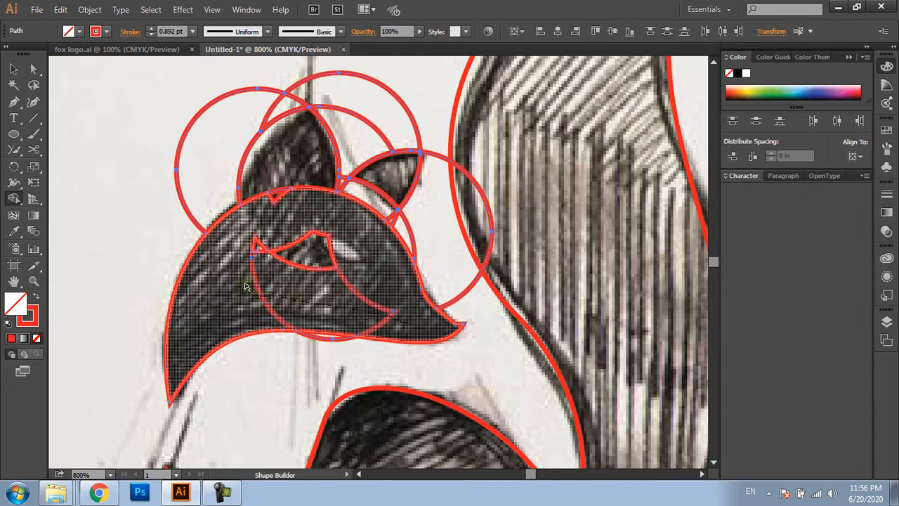
drag(246, 286, 344, 239)
drag(262, 253, 263, 254)
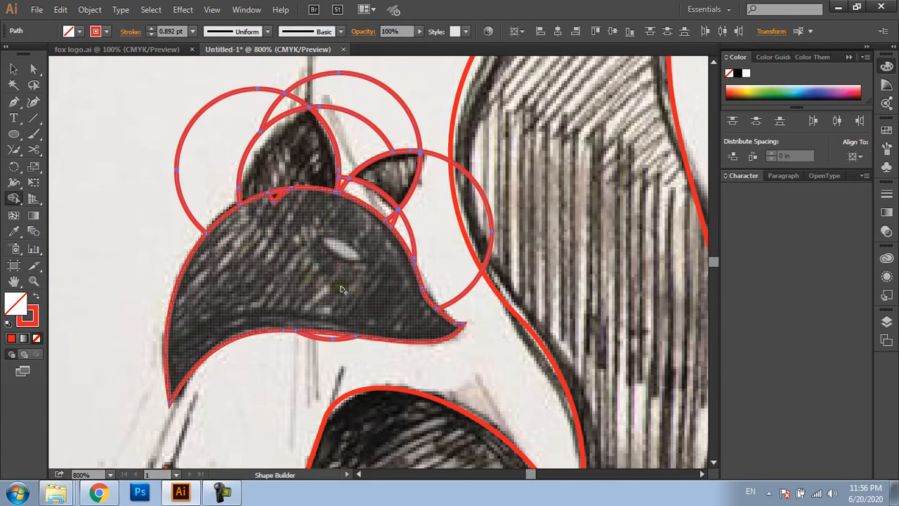
drag(277, 195, 297, 212)
Delete the leftover circle arcs around both ears and in front of the face, keeping the ear shapes
key(v)
click(106, 215)
drag(114, 149, 187, 114)
key(Delete)
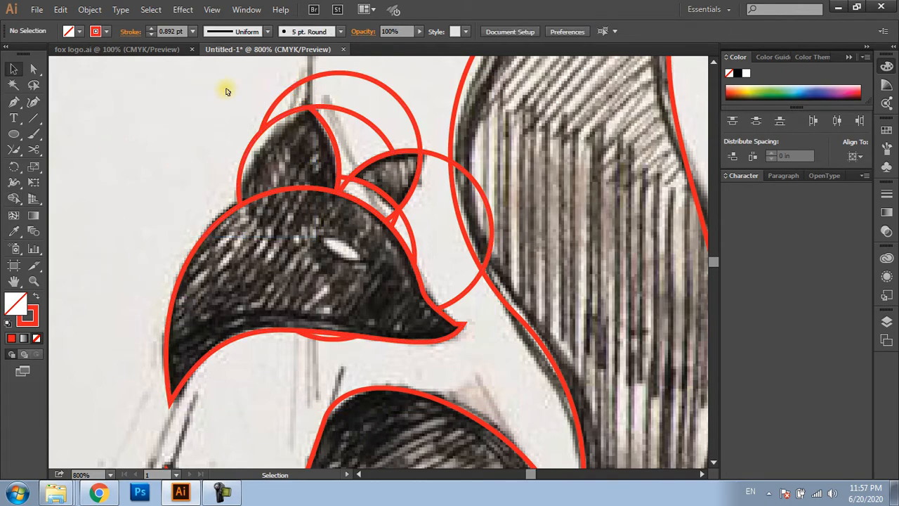
drag(235, 84, 337, 85)
key(Delete)
drag(377, 115, 365, 137)
key(Delete)
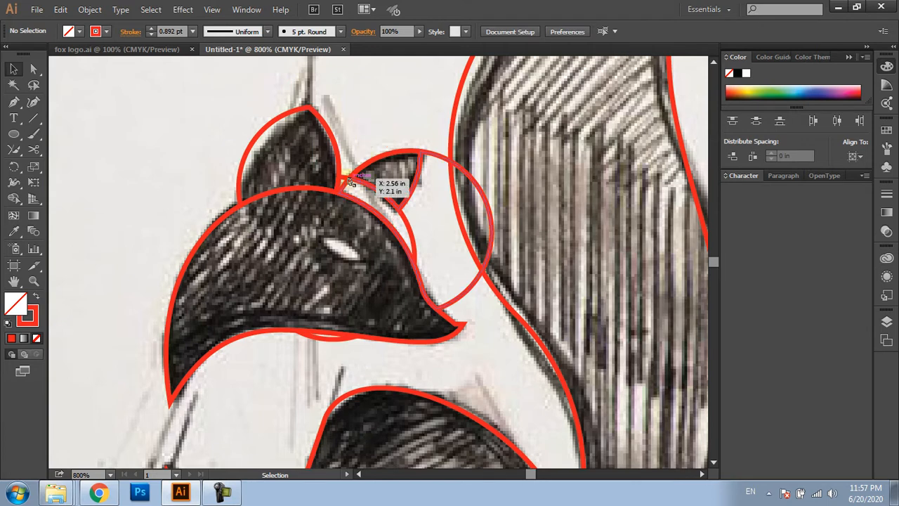
click(414, 236)
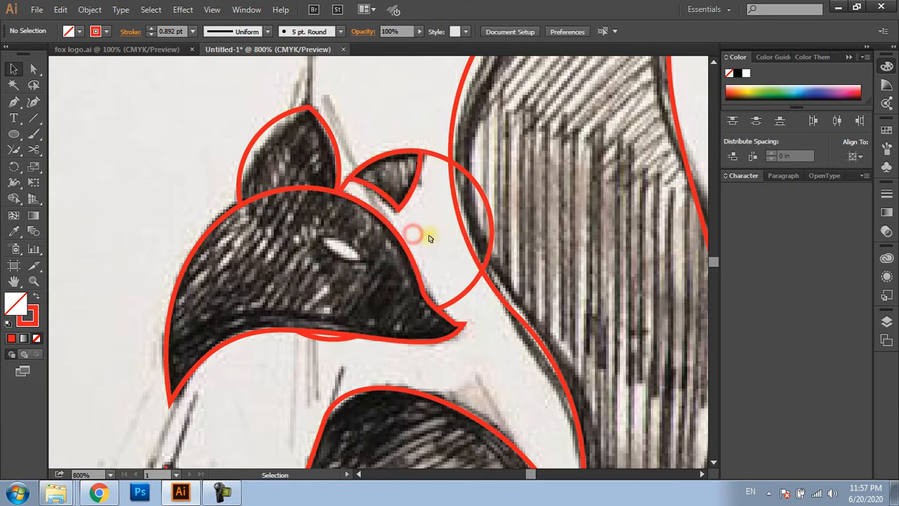
click(460, 166)
key(Delete)
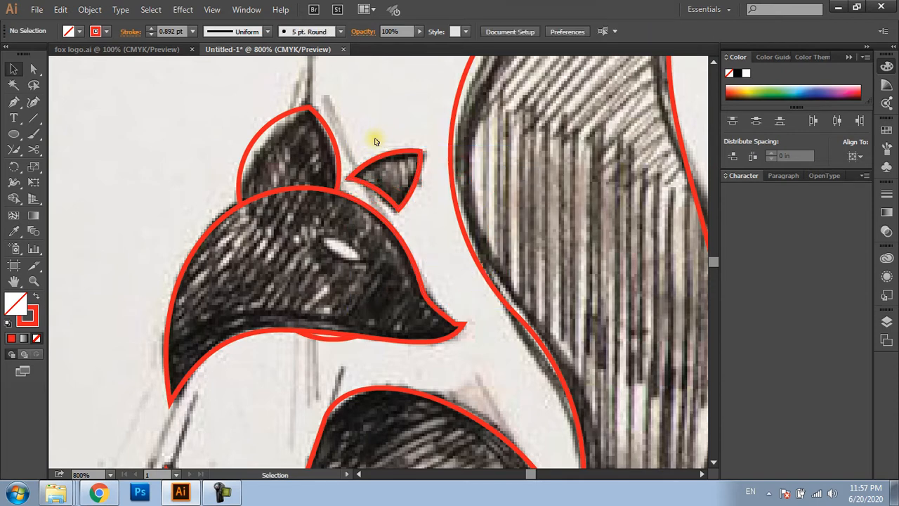
Draw a circle over the fox's eye, fit it to the eye's upper edge and place a copy along the lower edge
key(l)
drag(337, 243, 296, 249)
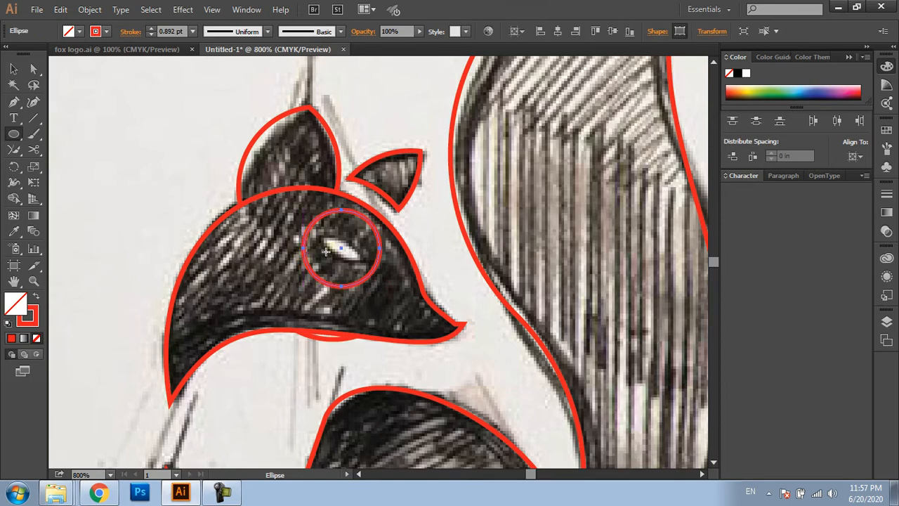
key(v)
key(ctrl+plus)
drag(377, 188, 358, 227)
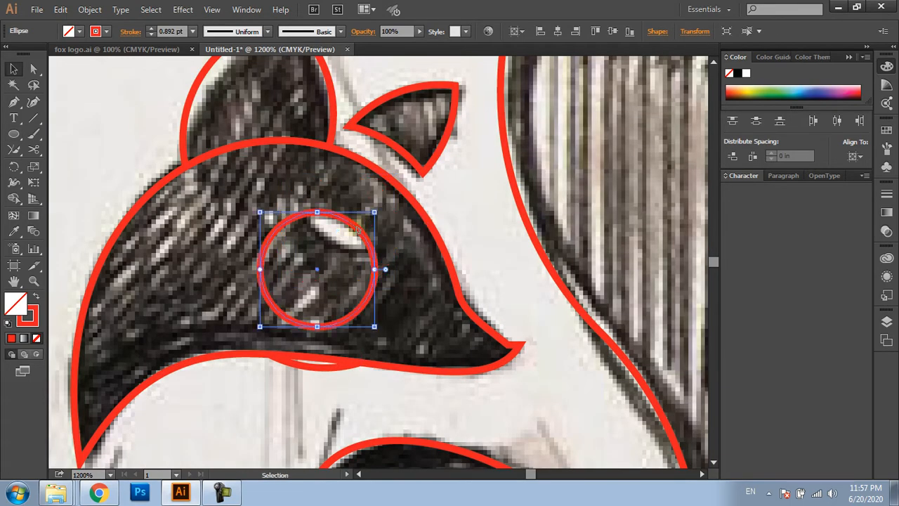
drag(356, 317, 392, 241)
Trim both eye circles with Shape Builder, leaving only their almond-shaped overlap
shift+click(374, 282)
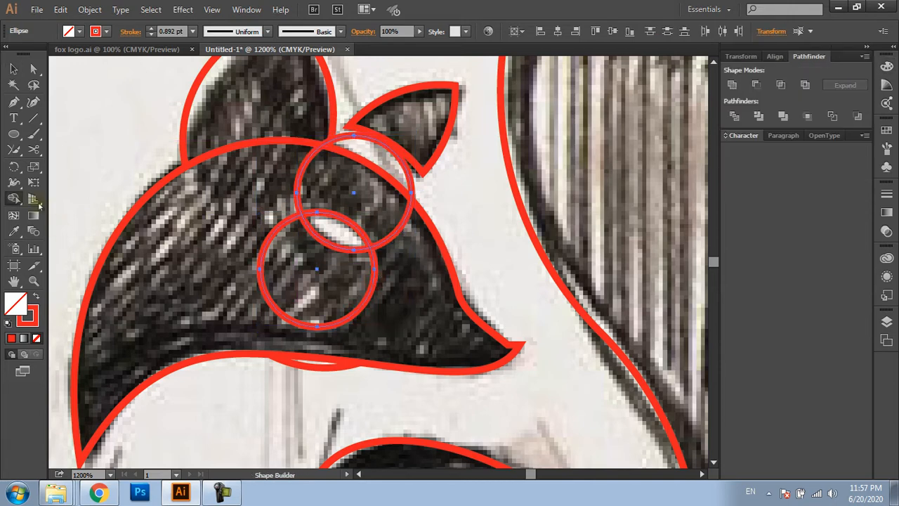
alt+click(377, 216)
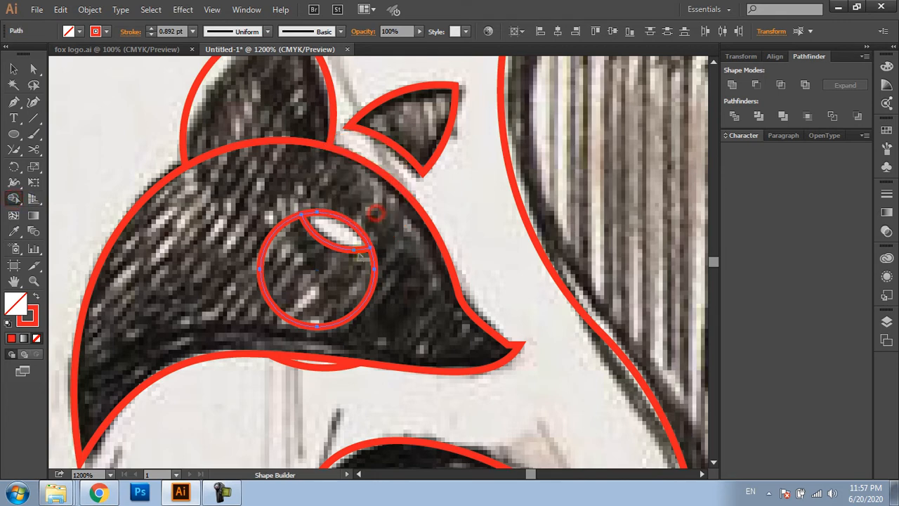
alt+click(348, 263)
key(v)
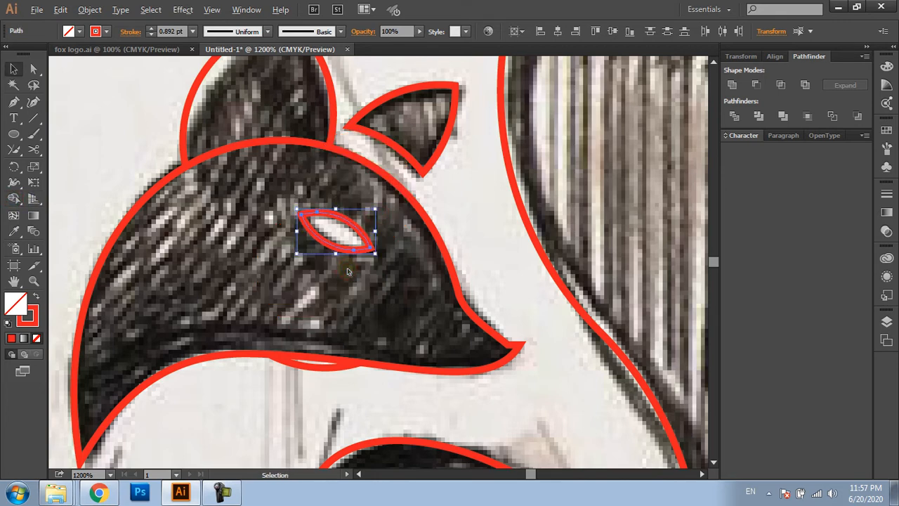
Delete the leftover circle sliver beneath the fox's jaw
click(292, 379)
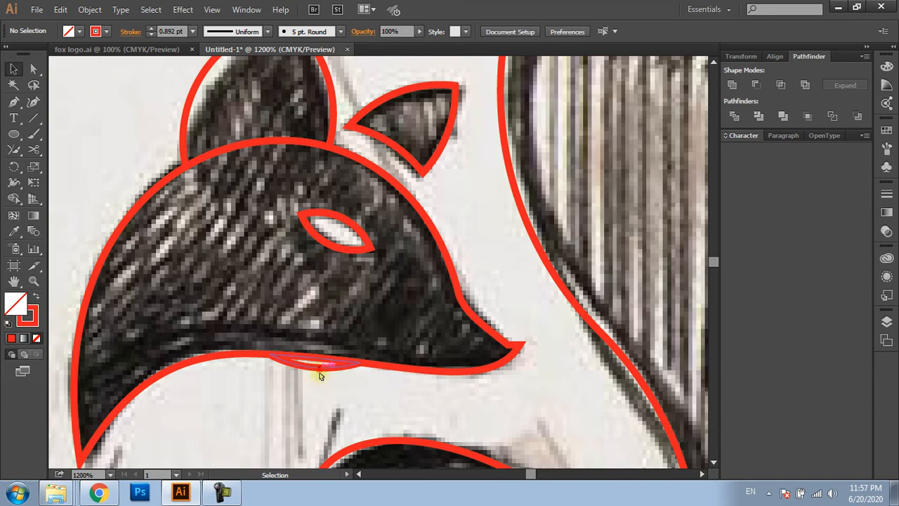
click(319, 375)
key(Delete)
Widen the artboard beyond the sketch's tail side to 8.84 in, keeping its 5 in height
scroll(321, 377, down, 2)
drag(321, 375, 321, 273)
scroll(336, 333, down, 1)
scroll(337, 298, down, 1)
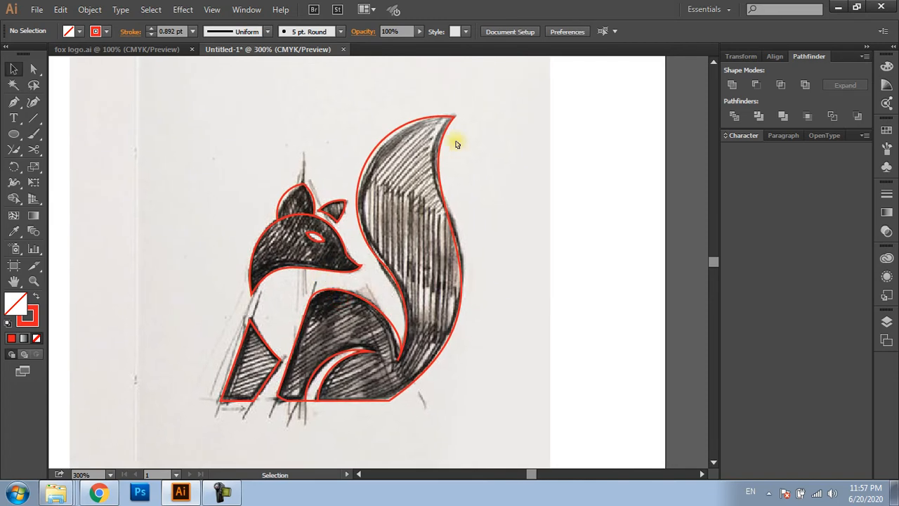
key(shift+o)
scroll(447, 267, down, 1)
drag(448, 267, 288, 262)
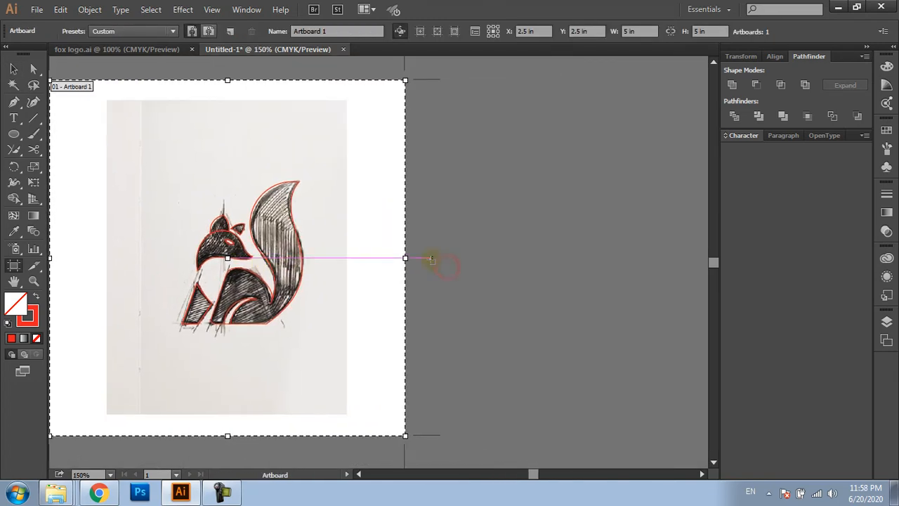
drag(405, 259, 677, 273)
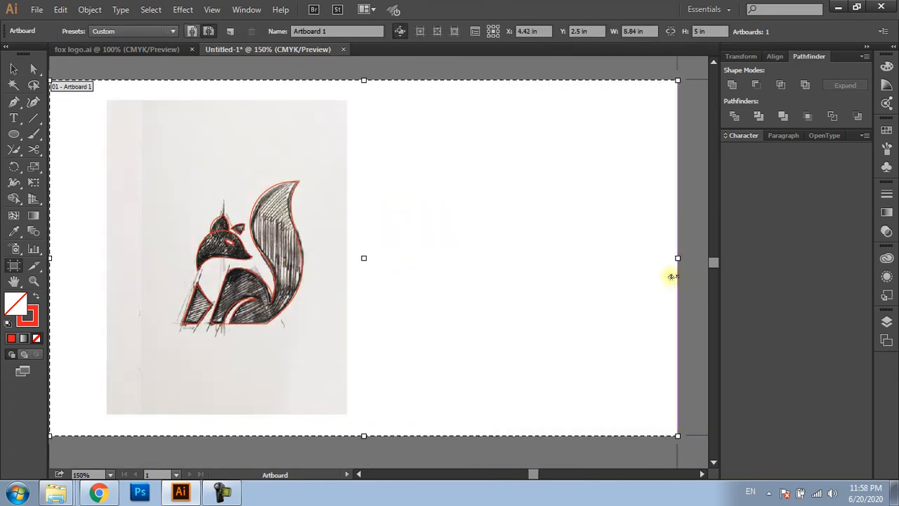
key(v)
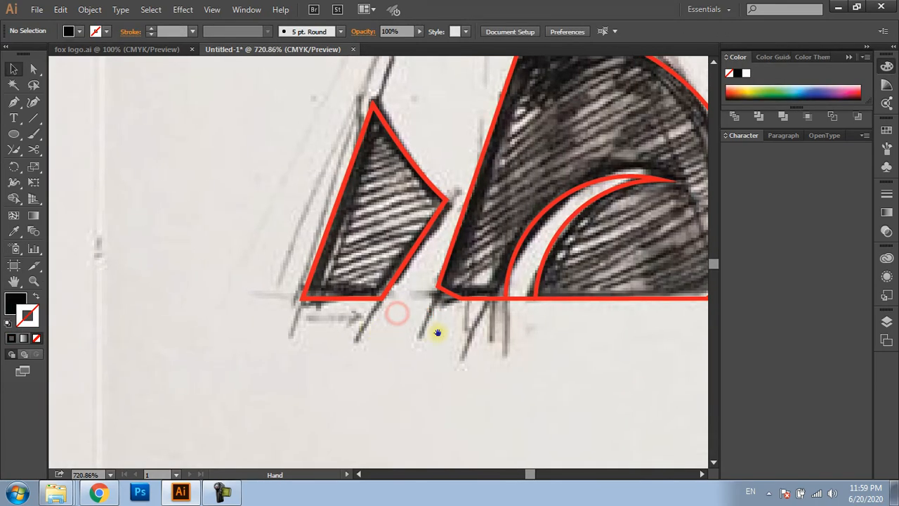
Draw a horizontal line extending the body's baseline past the front leg's toe and copy the red 0.892 pt stroke onto it
drag(431, 331, 358, 311)
key(p)
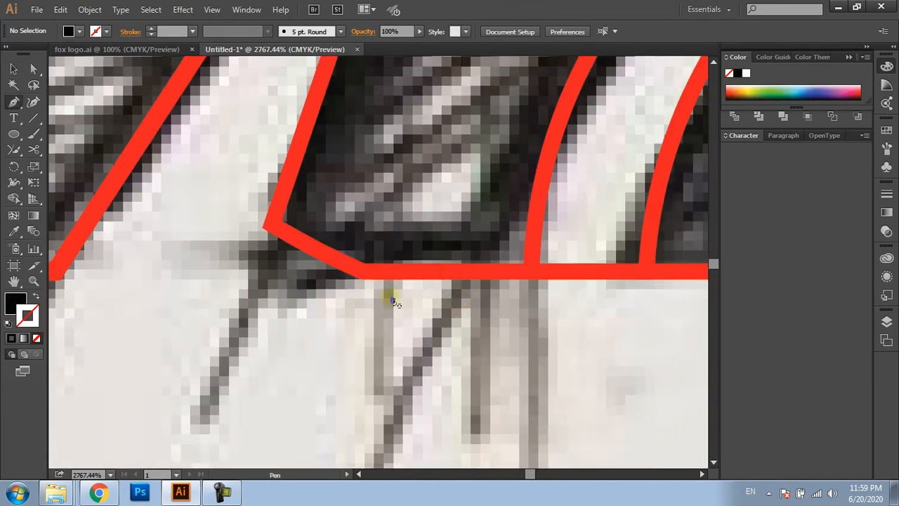
click(358, 274)
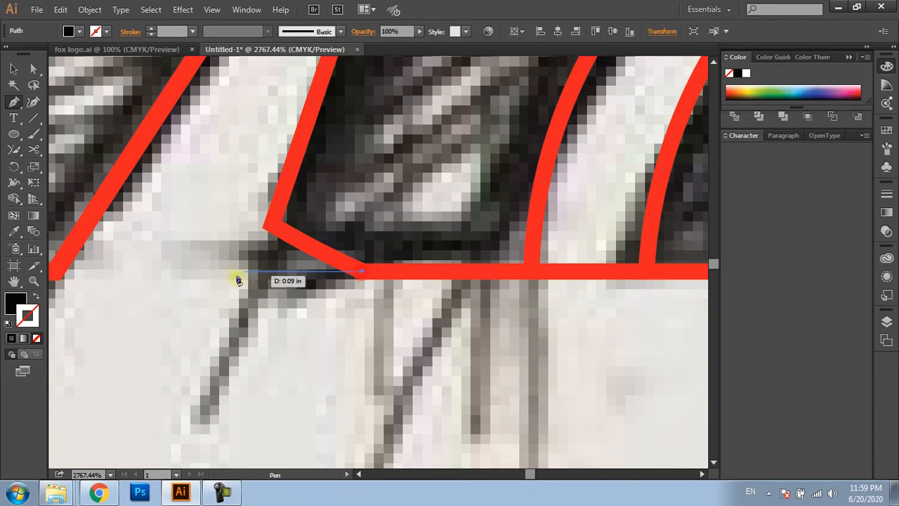
click(195, 276)
key(v)
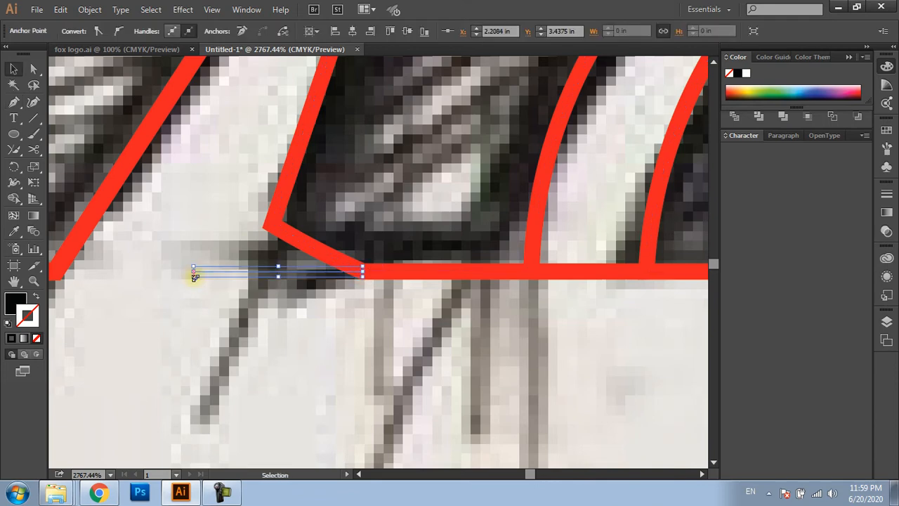
key(i)
click(422, 270)
key(v)
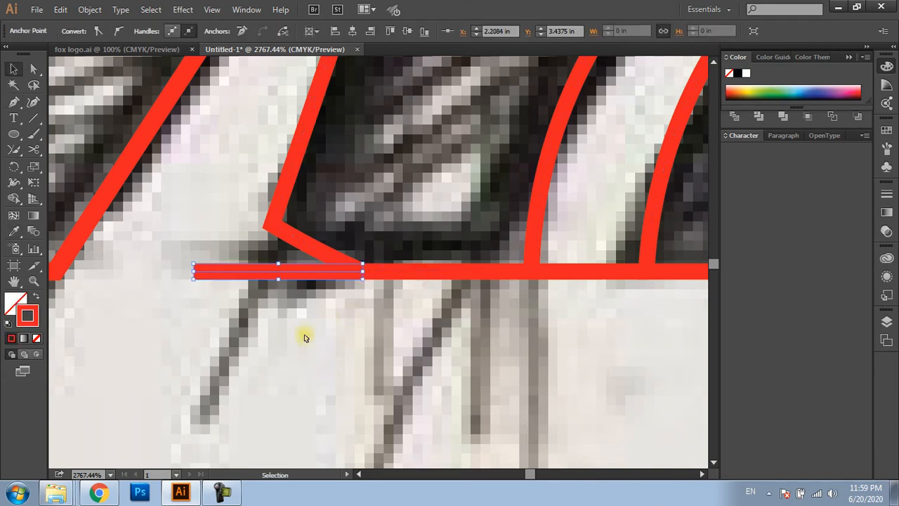
click(294, 340)
key(p)
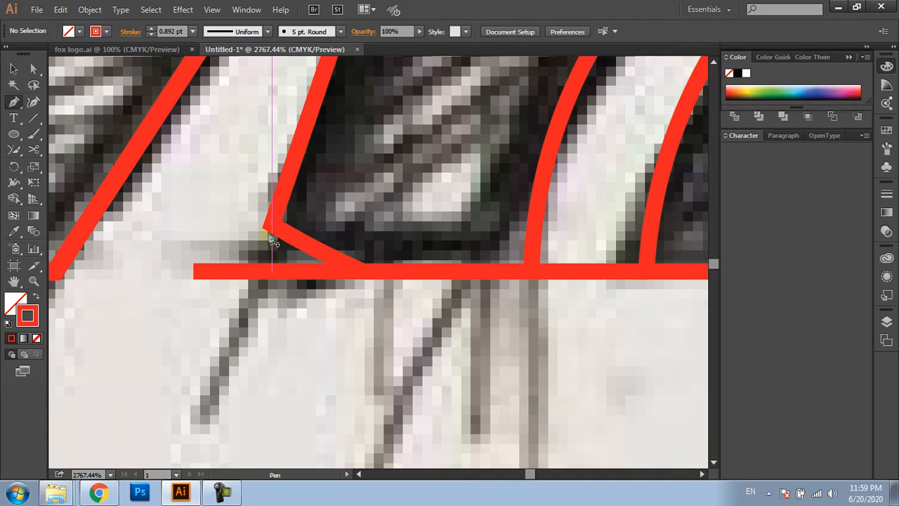
click(269, 230)
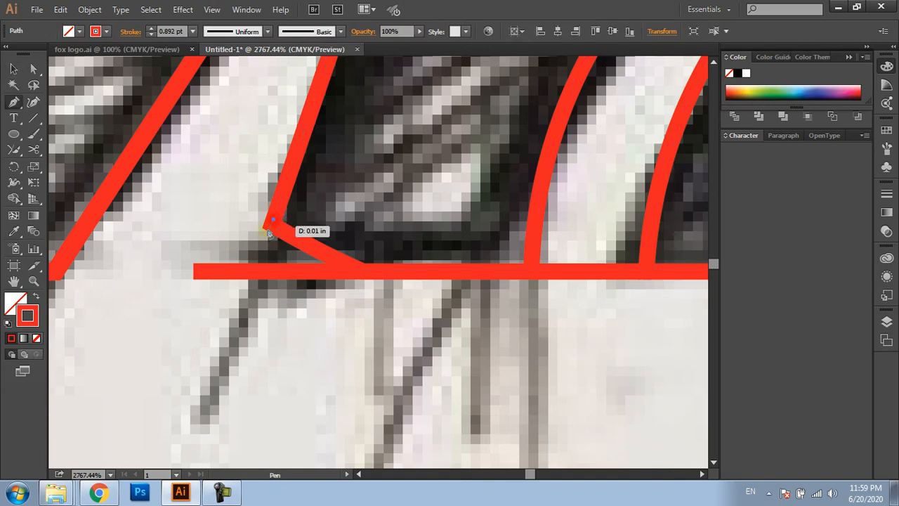
ctrl+click(240, 297)
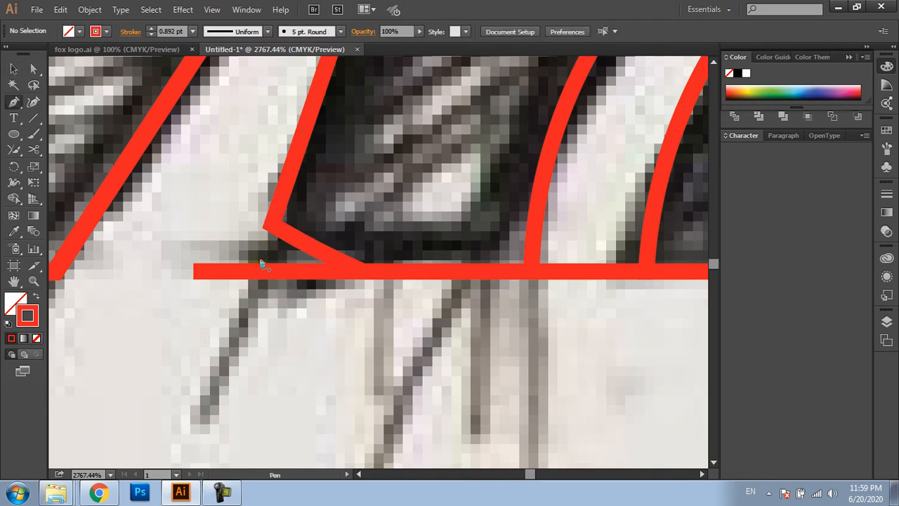
key(a)
drag(249, 203, 268, 331)
key(space)
click(325, 260)
Draw a line along the front leg's slanted edge and move it down that slope so it crosses the baseline extension
key(p)
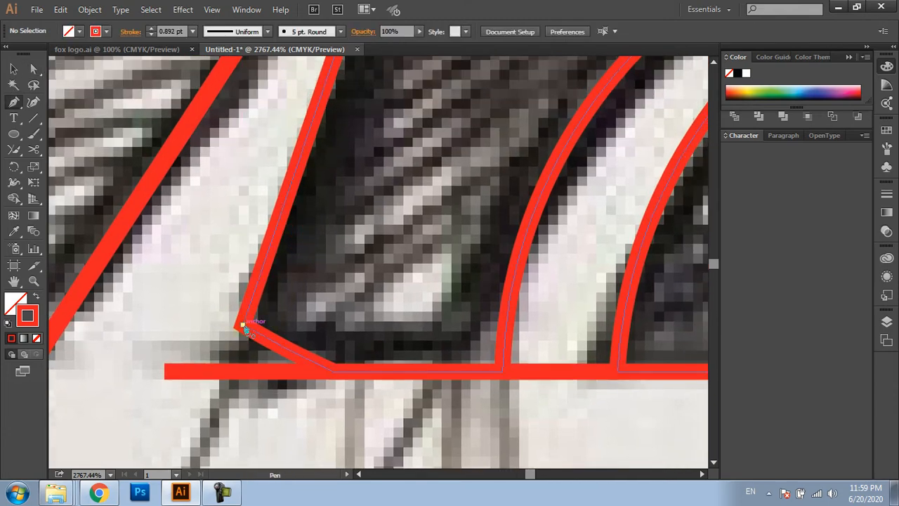
click(243, 324)
click(293, 178)
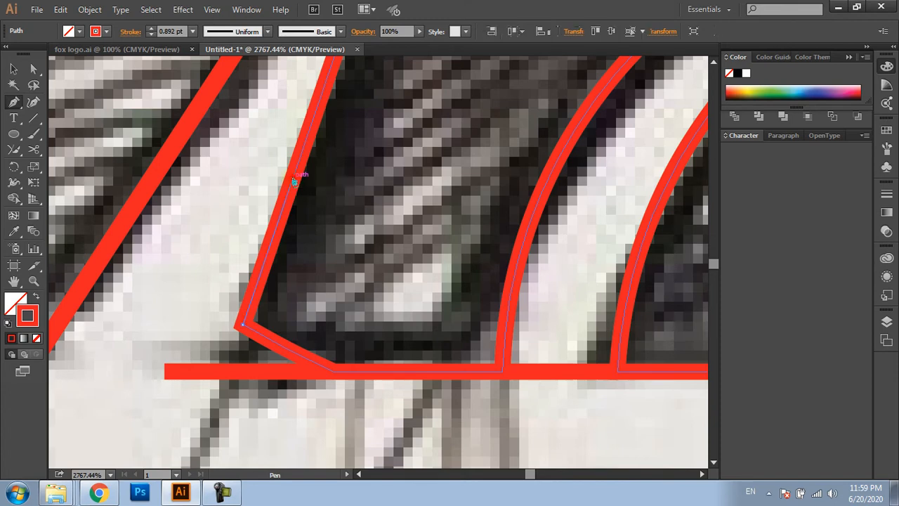
key(v)
mouse_move(278, 234)
mouse_down()
mouse_move(274, 310)
mouse_move(245, 379)
mouse_move(261, 432)
mouse_up()
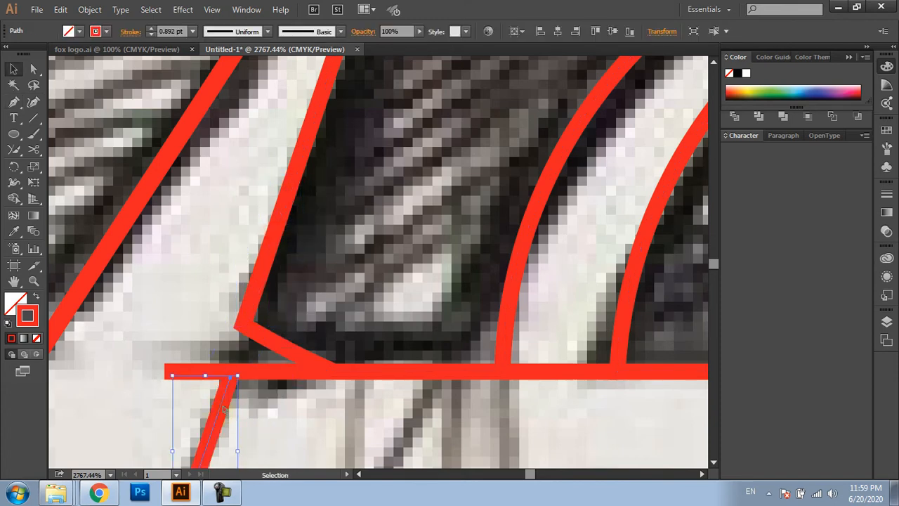
drag(223, 408, 245, 321)
click(281, 405)
Merge the small toe triangle into the body shape with Shape Builder to give the front leg a sharp corner
scroll(280, 405, down, 2)
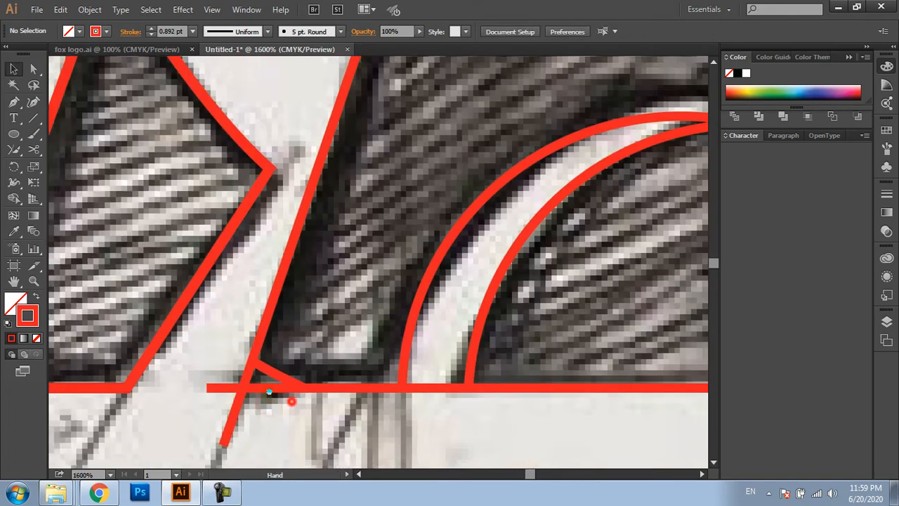
drag(291, 401, 273, 391)
drag(287, 404, 207, 344)
key(shift+m)
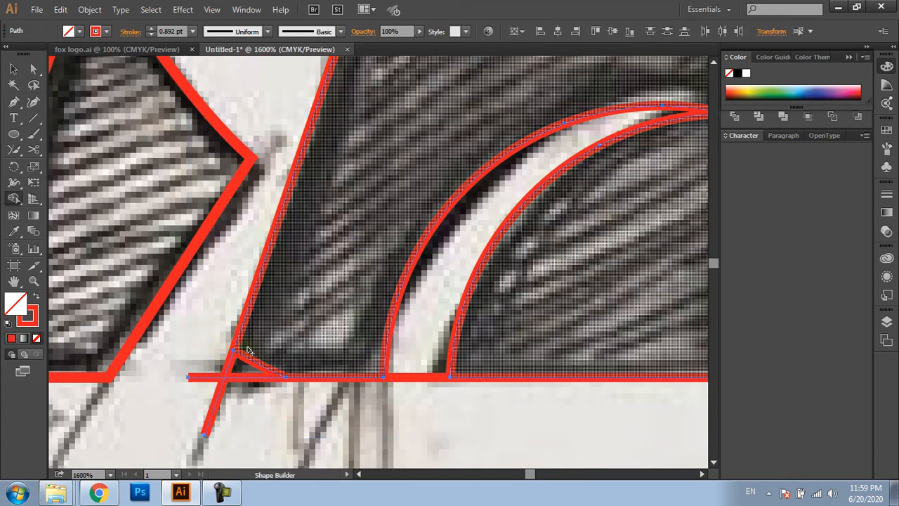
drag(247, 367, 273, 351)
Delete the two leftover line ends sticking out past the front leg's toe
key(v)
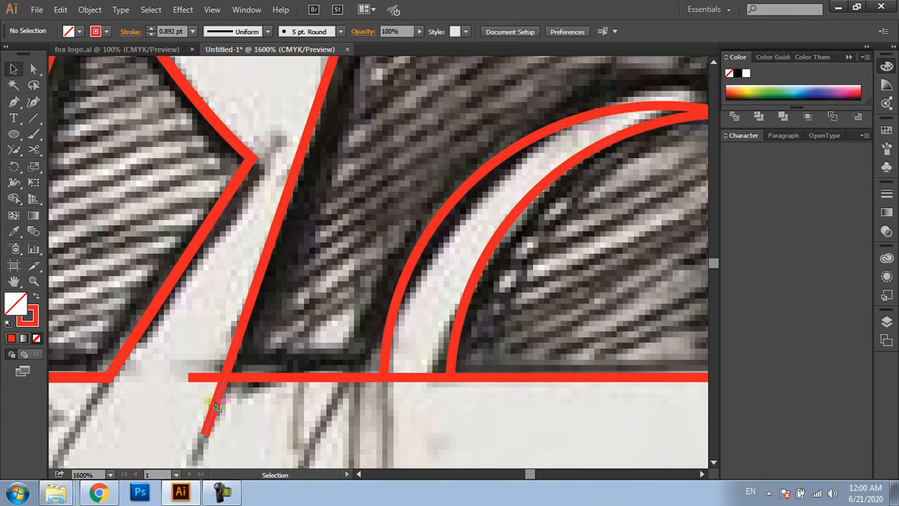
click(220, 416)
key(Delete)
click(202, 378)
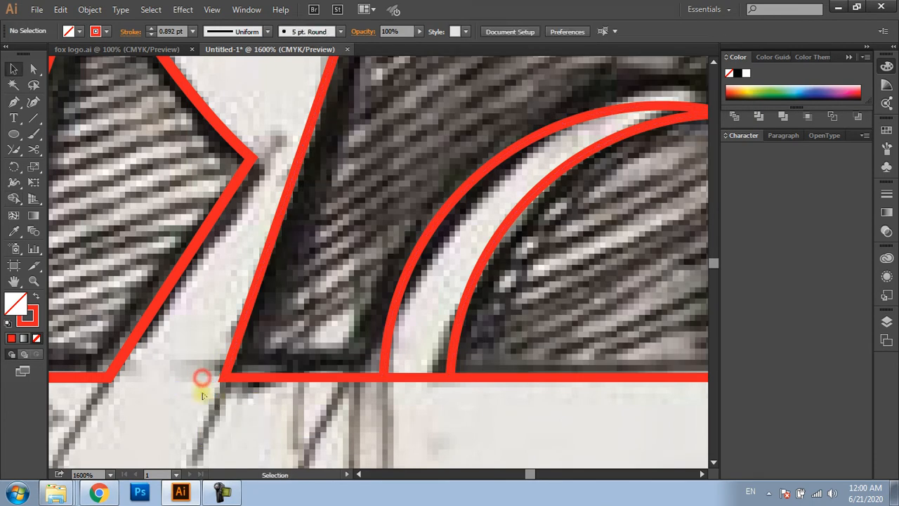
Select all the traced fox paths and place a copy on the artboard's empty area beside the sketch
key(ctrl+minus)
key(ctrl+minus)
key(ctrl+minus)
key(ctrl+minus)
key(ctrl+minus)
key(ctrl+minus)
key(ctrl+minus)
drag(393, 192, 147, 377)
mouse_move(282, 304)
mouse_down()
mouse_move(576, 355)
mouse_move(568, 344)
mouse_up()
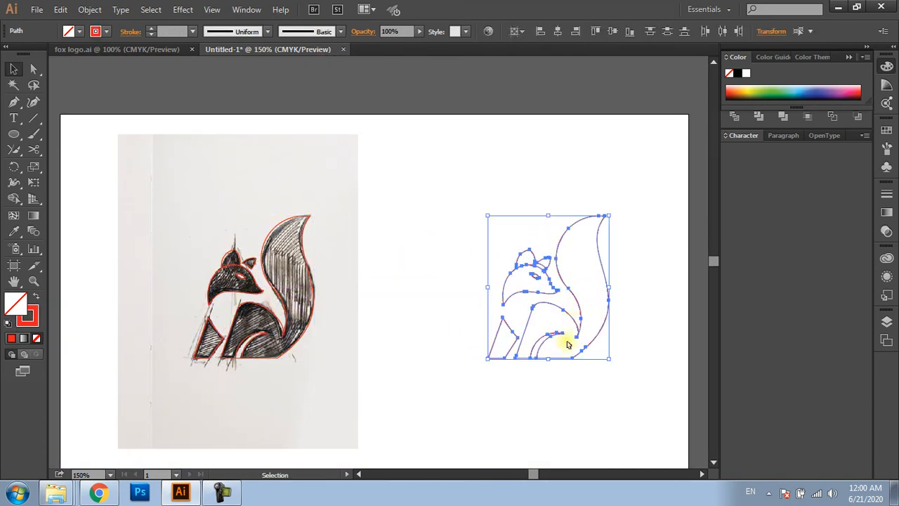
Set the copied fox's stroke to black and swap fill and stroke so the shapes are solid black without an outline
double_click(27, 316)
click(315, 307)
key(Return)
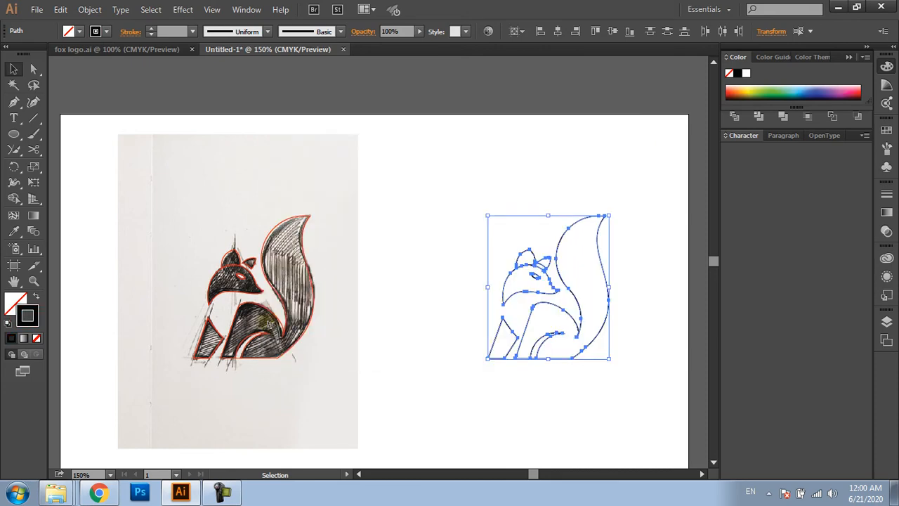
click(34, 298)
click(602, 395)
Fill the copied fox's eye with the white sampled from the artboard background
scroll(587, 385, up, 2)
drag(564, 381, 529, 402)
click(448, 191)
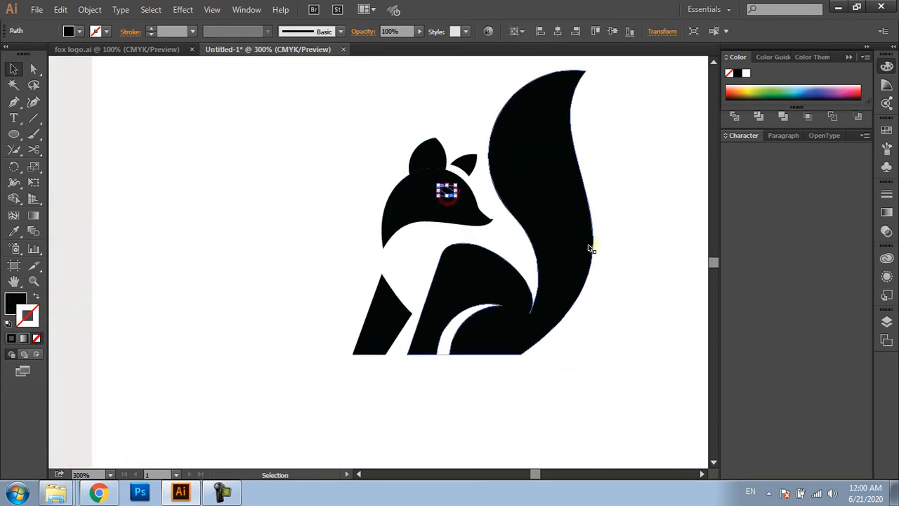
key(i)
click(627, 270)
key(v)
click(625, 322)
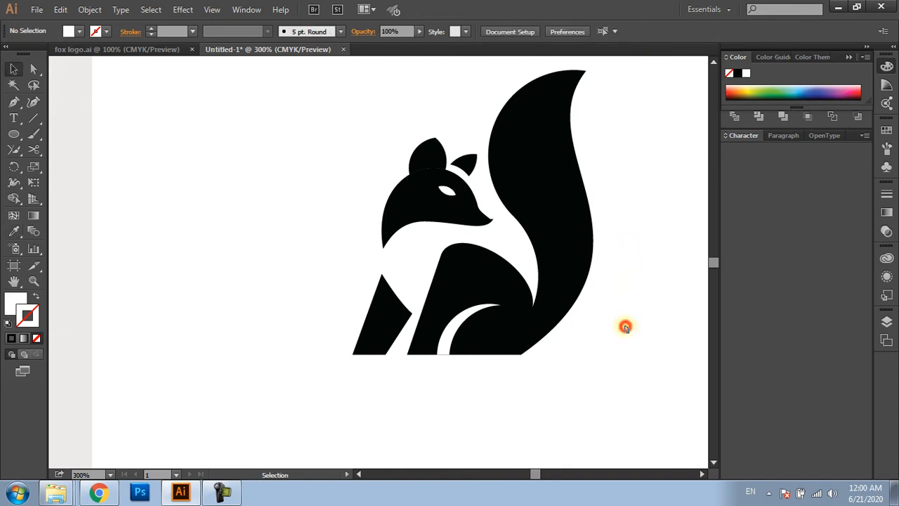
Unite the fox's large ear with its head into one shape using Pathfinder
click(417, 156)
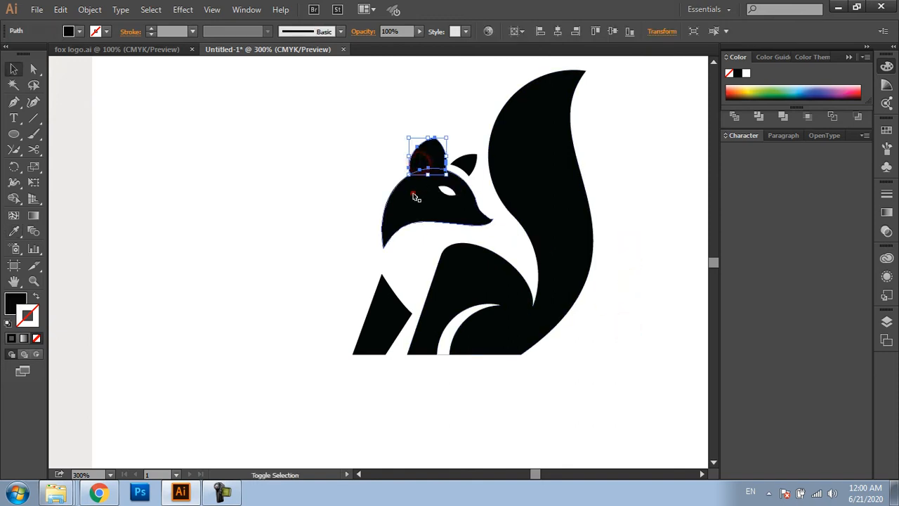
shift+click(412, 192)
click(849, 58)
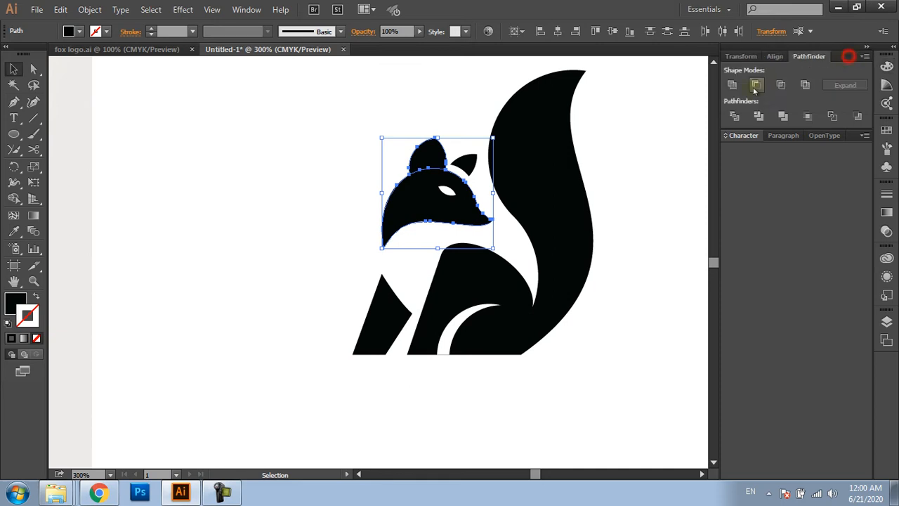
click(732, 84)
click(635, 192)
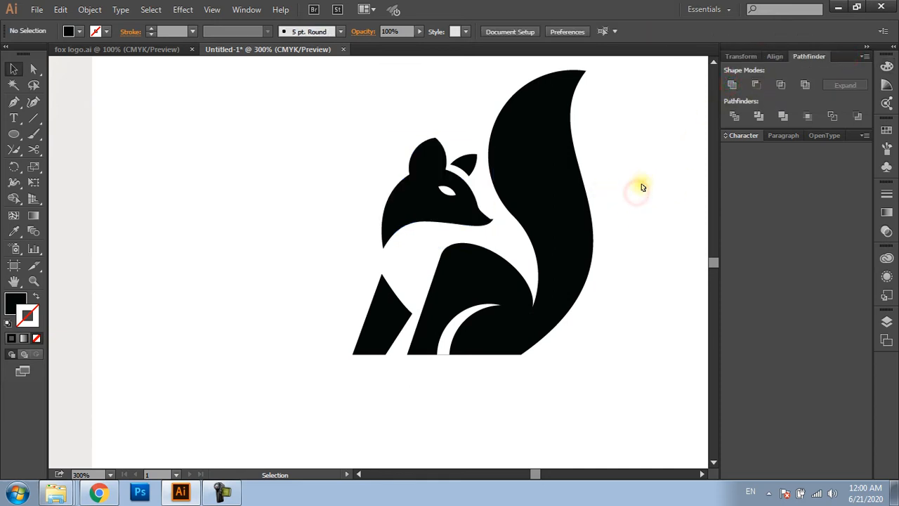
drag(613, 250, 573, 259)
click(518, 299)
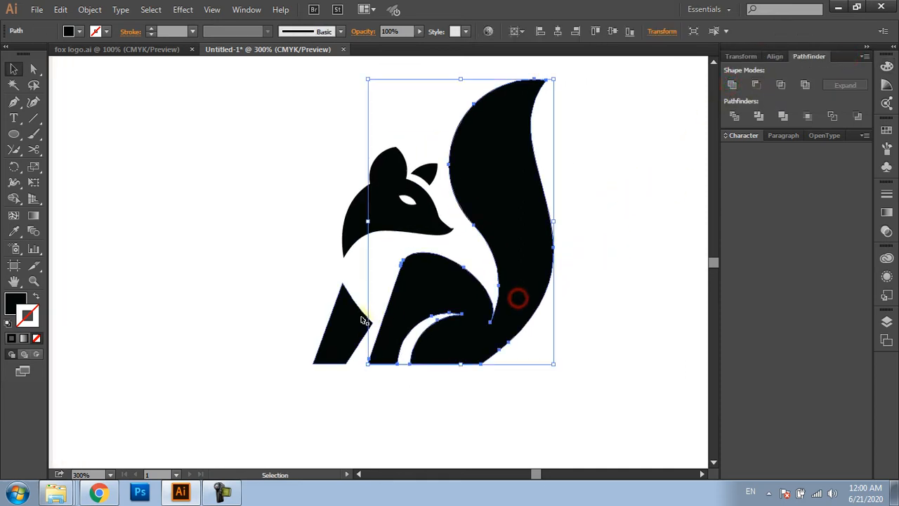
click(332, 325)
click(593, 288)
scroll(583, 285, down, 3)
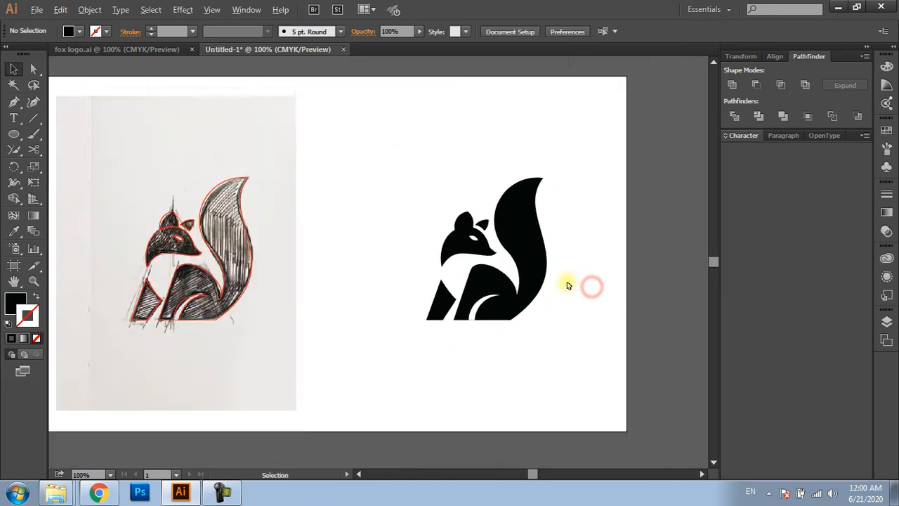
Unlock the sketch image, group it with its red traced paths and move the group off the artboard
key(ctrl+alt+2)
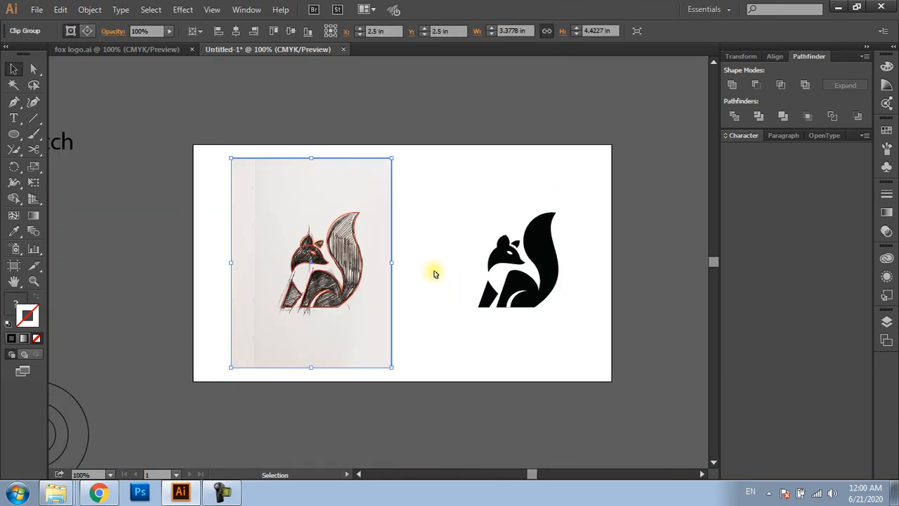
click(425, 263)
drag(417, 172, 222, 349)
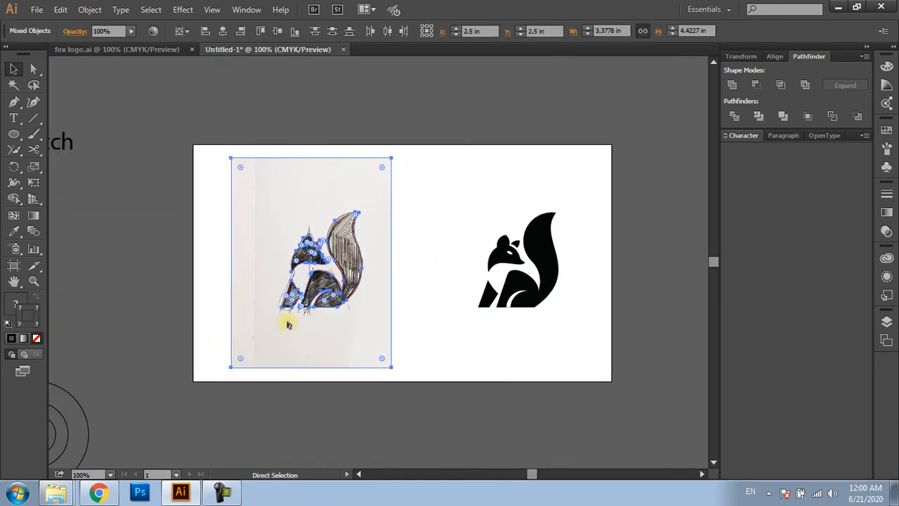
key(ctrl+g)
mouse_move(293, 318)
mouse_down()
mouse_move(254, 279)
mouse_move(116, 282)
mouse_up()
drag(347, 293, 312, 294)
Move all the black fox shapes together to the middle of the artboard
drag(530, 340, 394, 221)
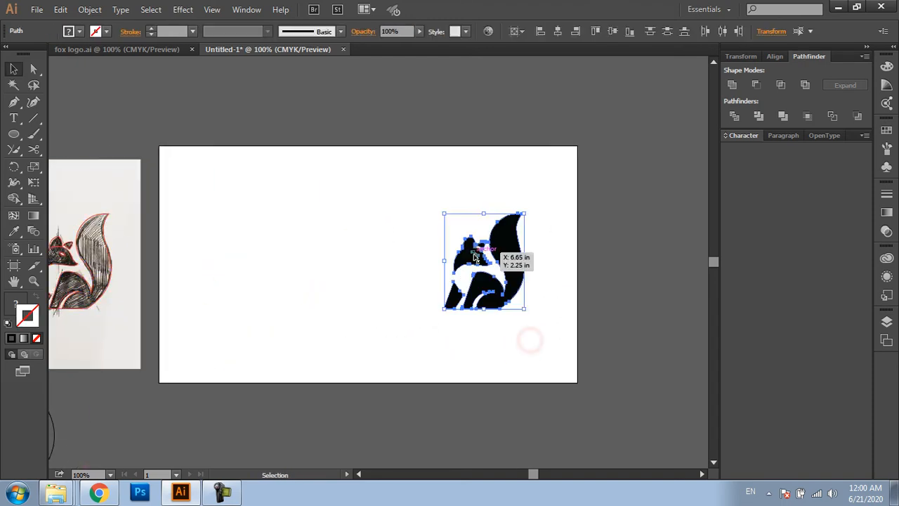
drag(515, 255, 394, 238)
key(ctrl+0)
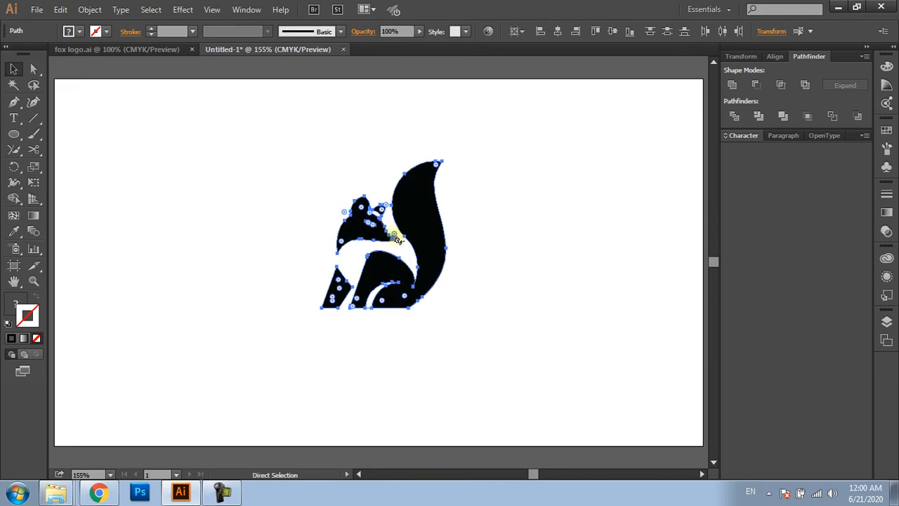
click(531, 176)
drag(507, 148, 259, 354)
click(315, 362)
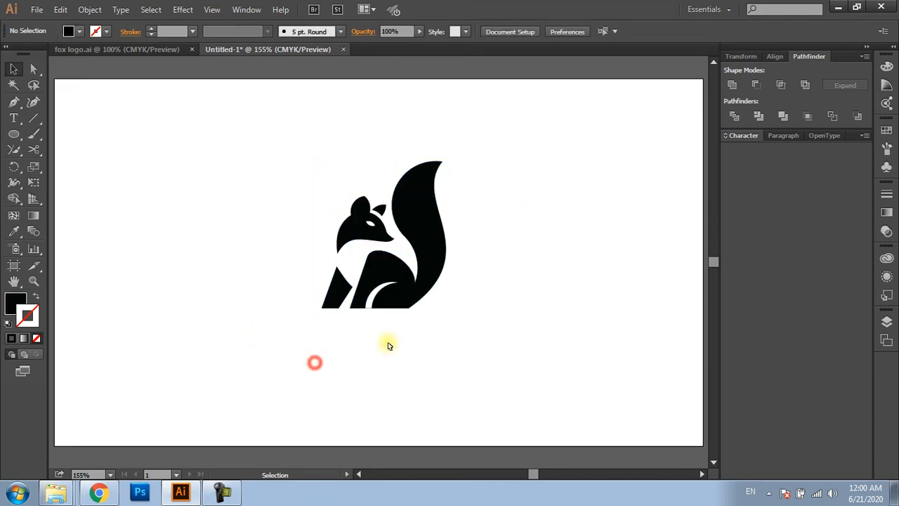
Delete the thin leftover line spanning the white gap at the base of the fox's hind leg
scroll(372, 323, up, 3)
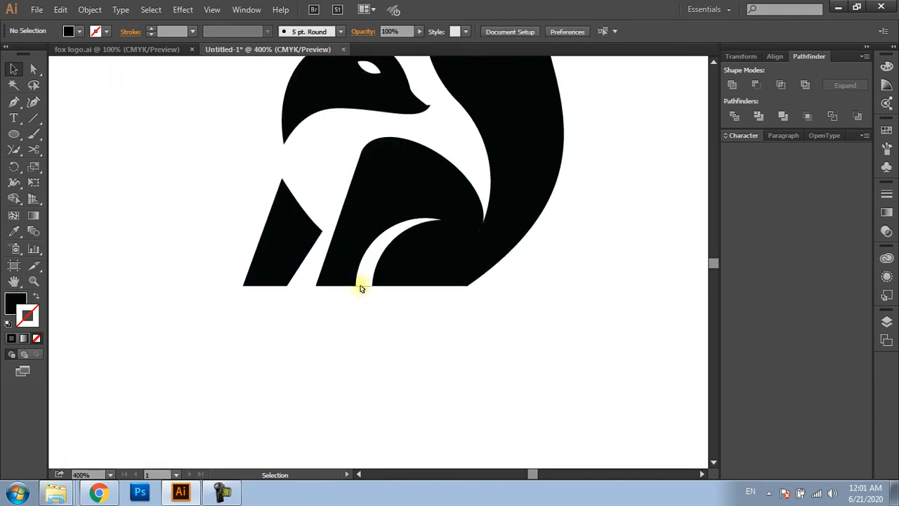
drag(360, 285, 362, 305)
key(Delete)
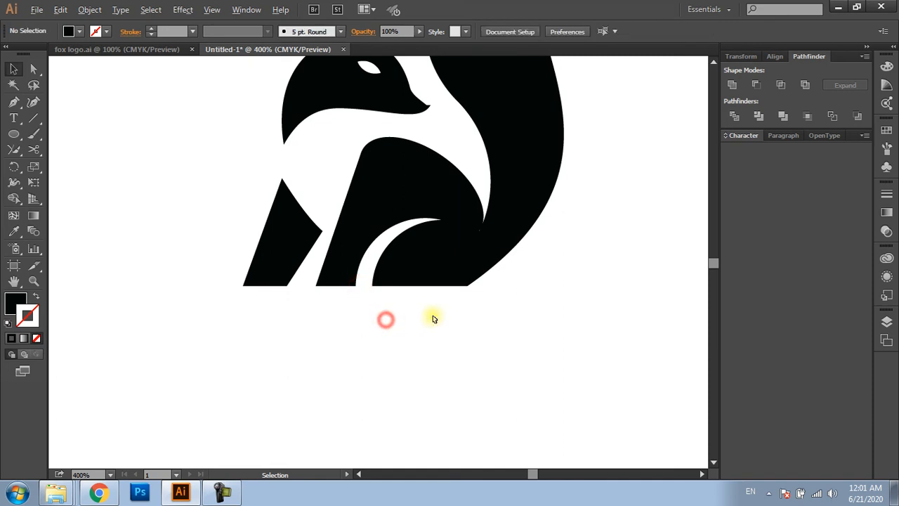
scroll(434, 318, down, 1)
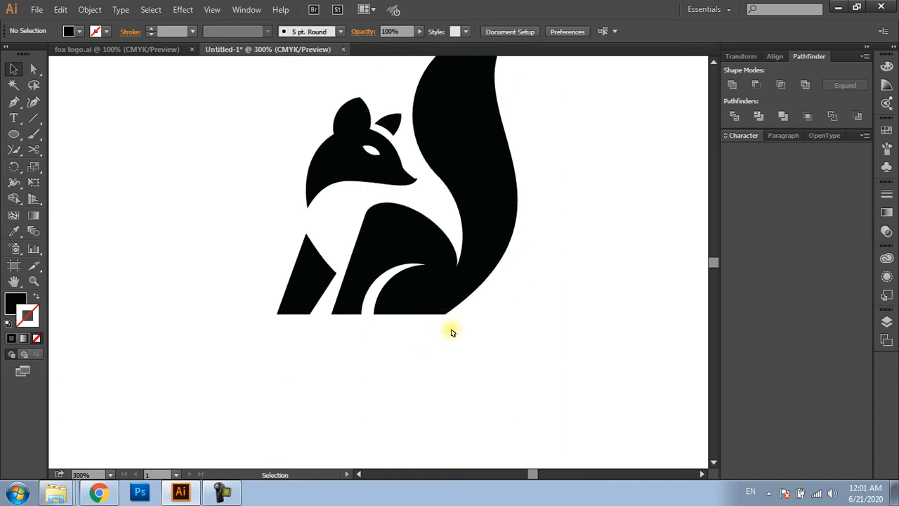
Add the text "Fox Reader" below the fox and enlarge it to about 37.68 pt
scroll(427, 390, down, 1)
key(t)
click(345, 396)
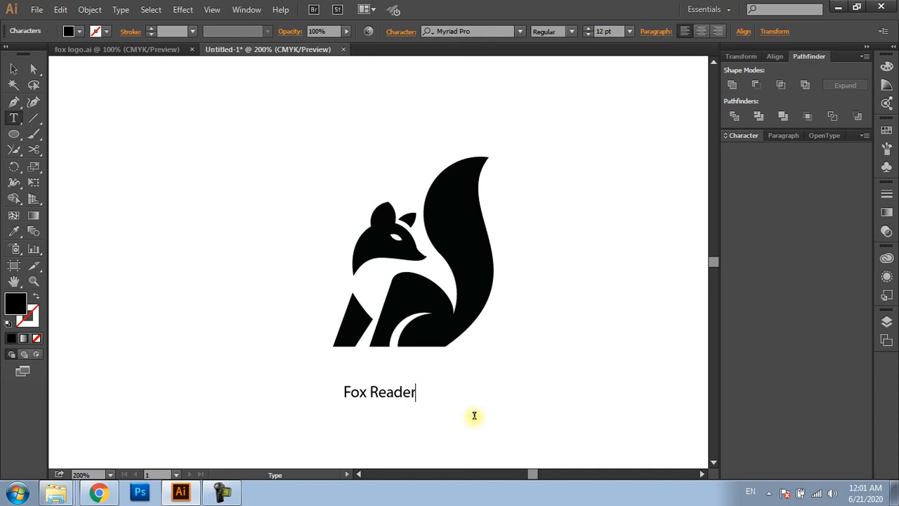
key(Escape)
drag(417, 401, 459, 388)
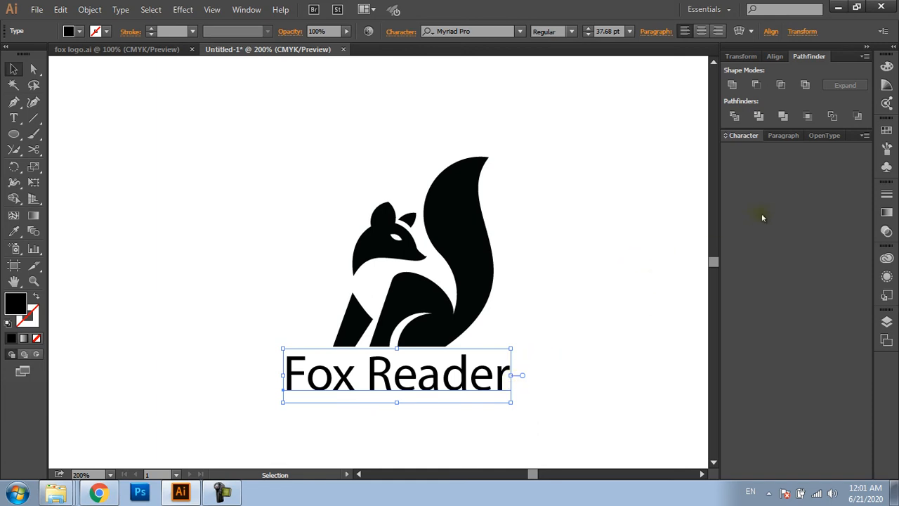
Set the Fox Reader text to the MOMCAKE Bold font and shift it sideways to sit centred under the fox
click(745, 136)
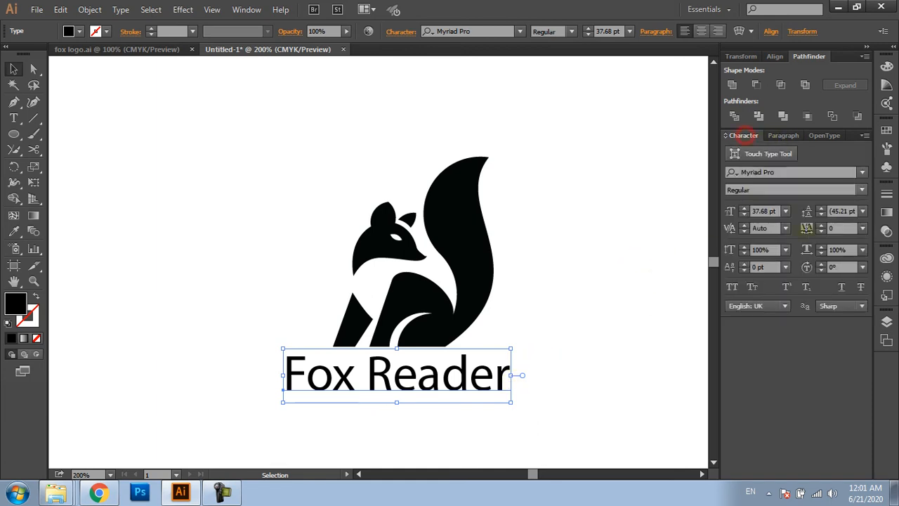
click(790, 173)
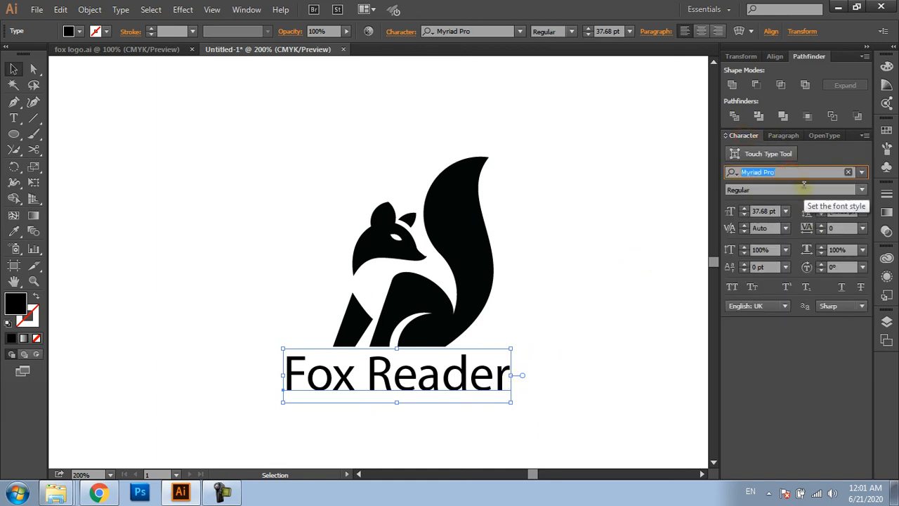
text(r)
key(BackSpace)
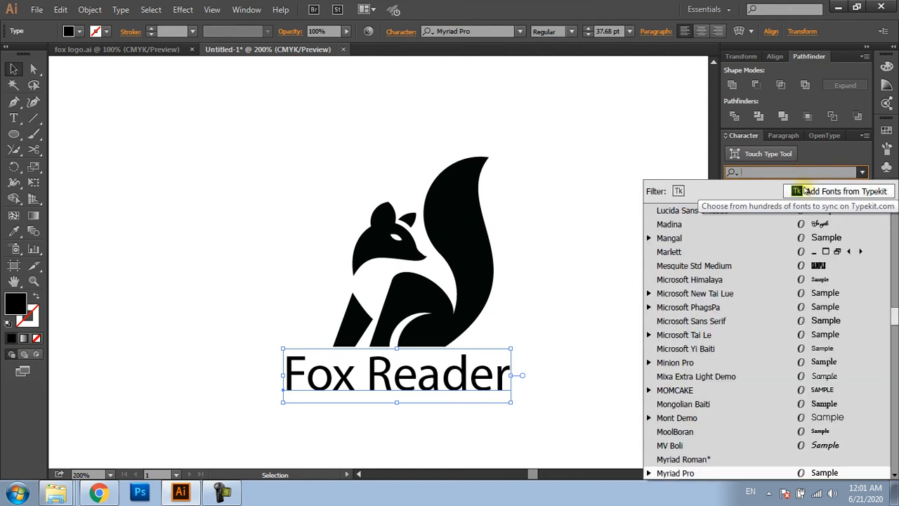
text(mom)
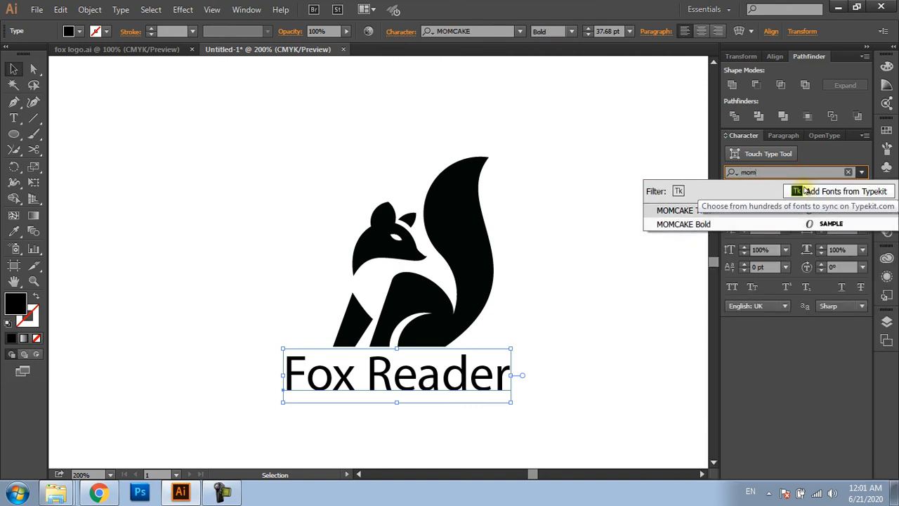
click(764, 224)
click(586, 348)
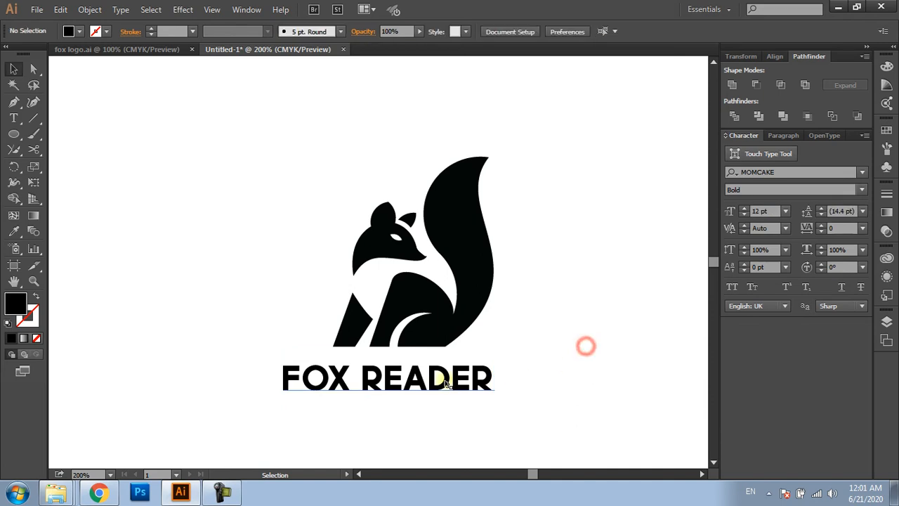
drag(447, 380, 454, 380)
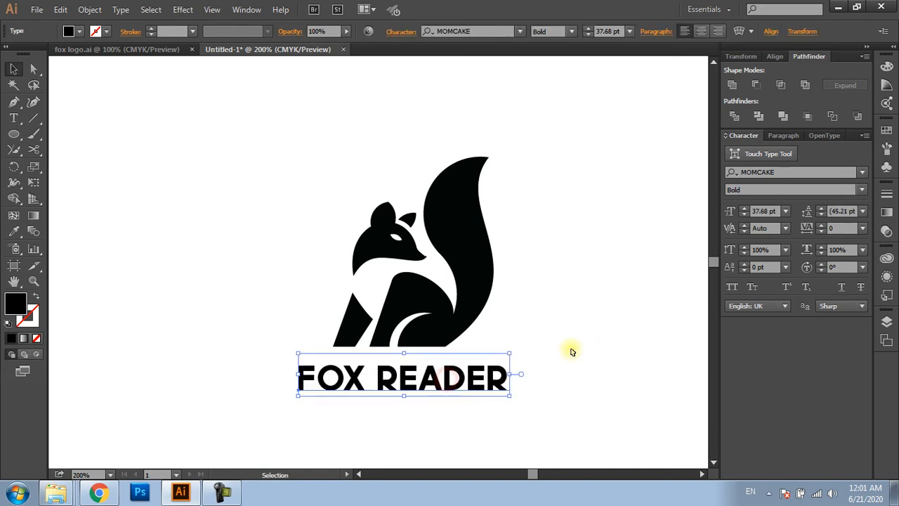
click(570, 350)
Change the font style of the word READER to Thin, leaving FOX in bold
click(459, 392)
key(t)
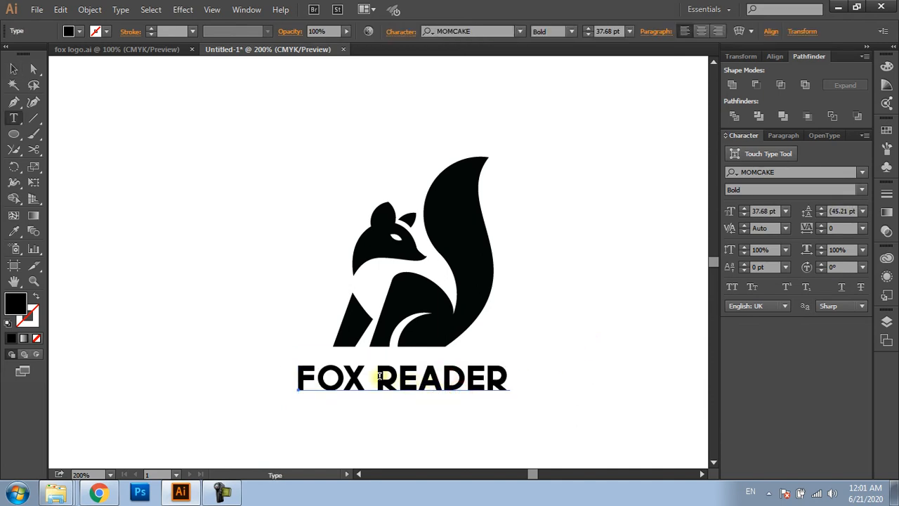
drag(378, 378, 530, 377)
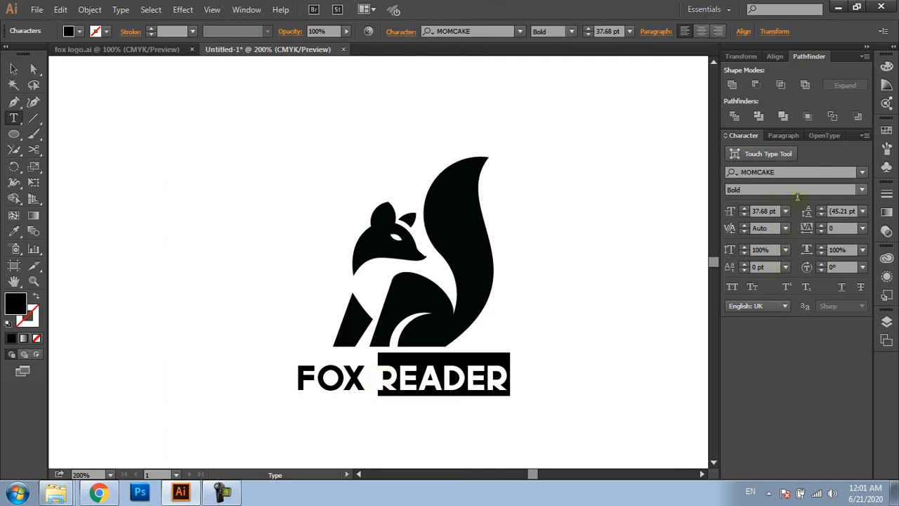
click(862, 190)
click(745, 201)
click(447, 383)
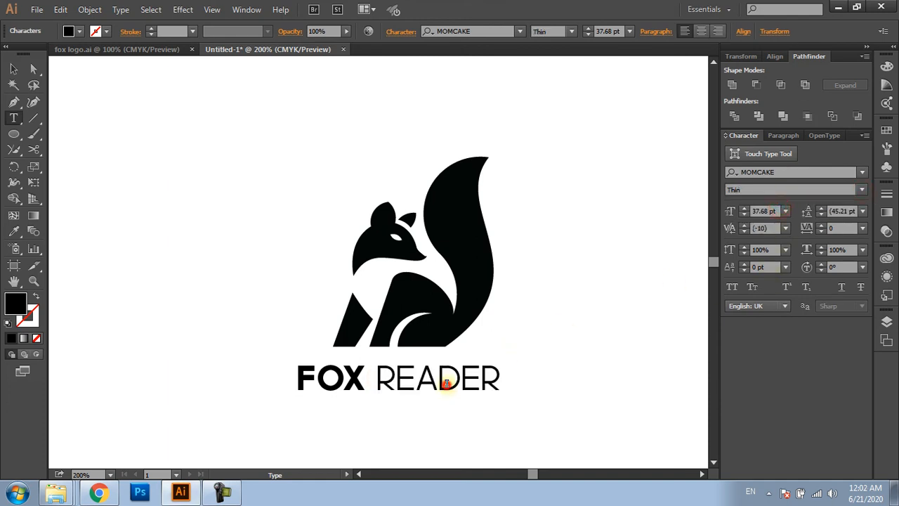
Recolour the word READER grey by setting its fill to 70% K
drag(379, 380, 534, 384)
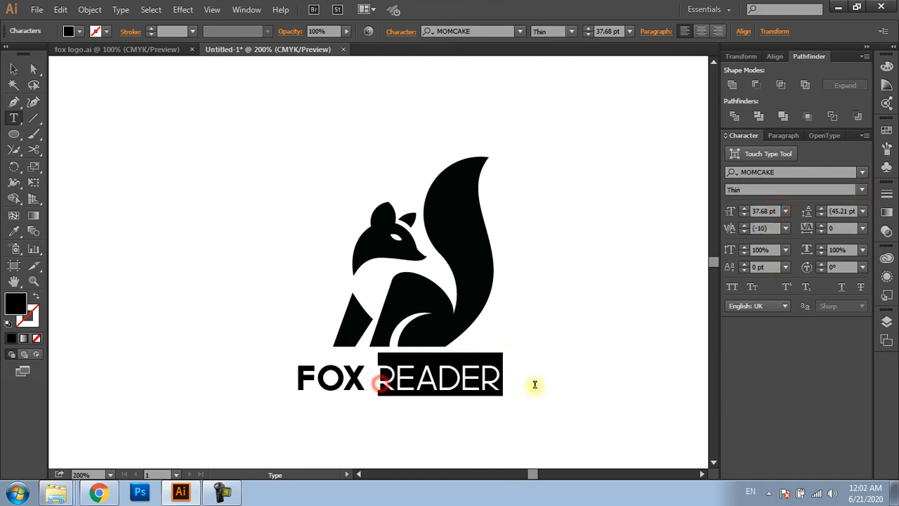
double_click(16, 308)
click(585, 271)
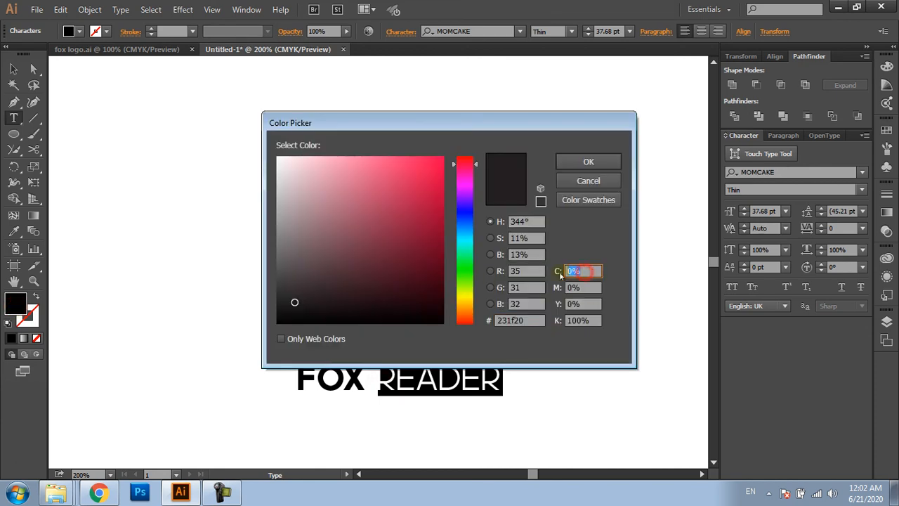
key(Tab)
key(Tab)
key(Tab)
text(70)
key(Return)
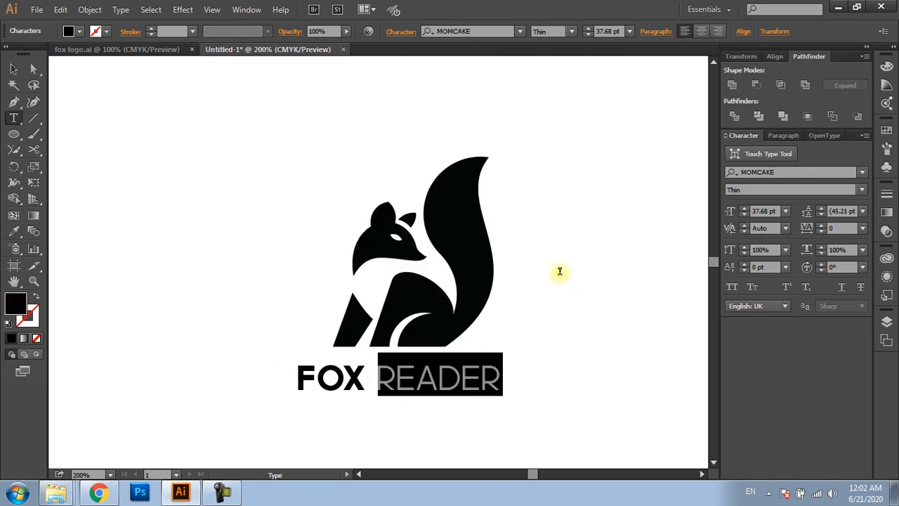
Scale the FOX READER text down slightly about its centre to bring its width closer to the fox's
key(Escape)
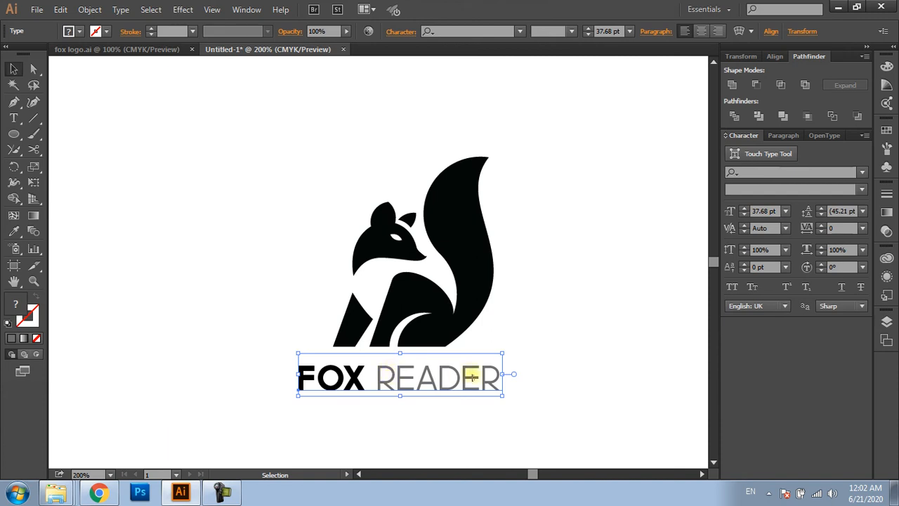
drag(503, 395, 494, 392)
click(551, 376)
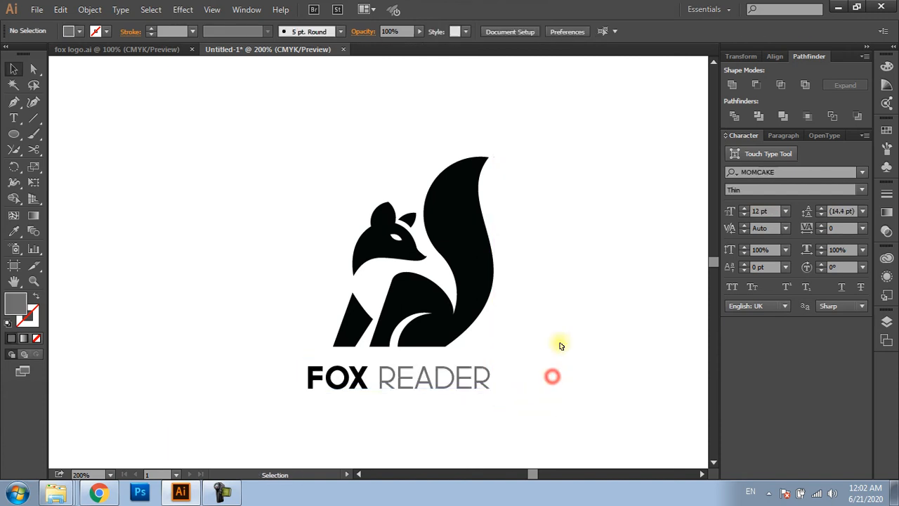
Draw a straight horizontal line along the fox's base, extending past both sides, and swap its fill and stroke for a grey outline without fill
key(p)
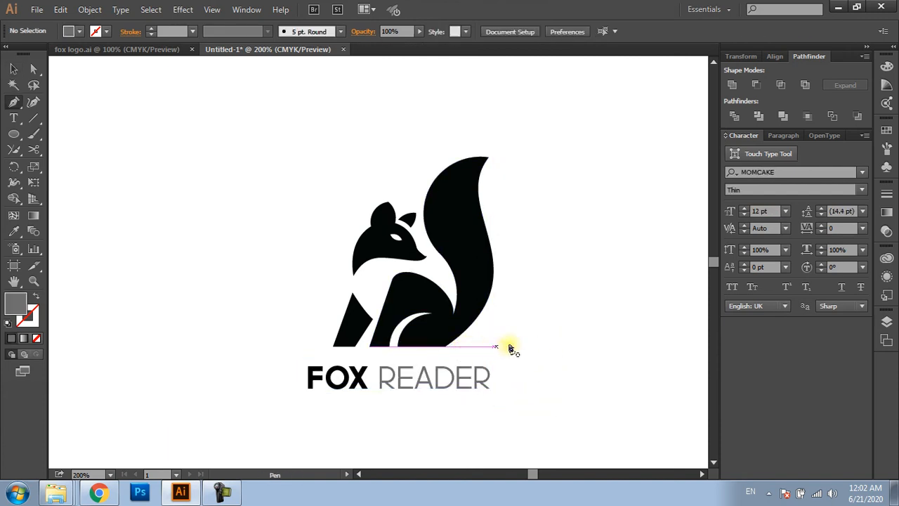
click(498, 346)
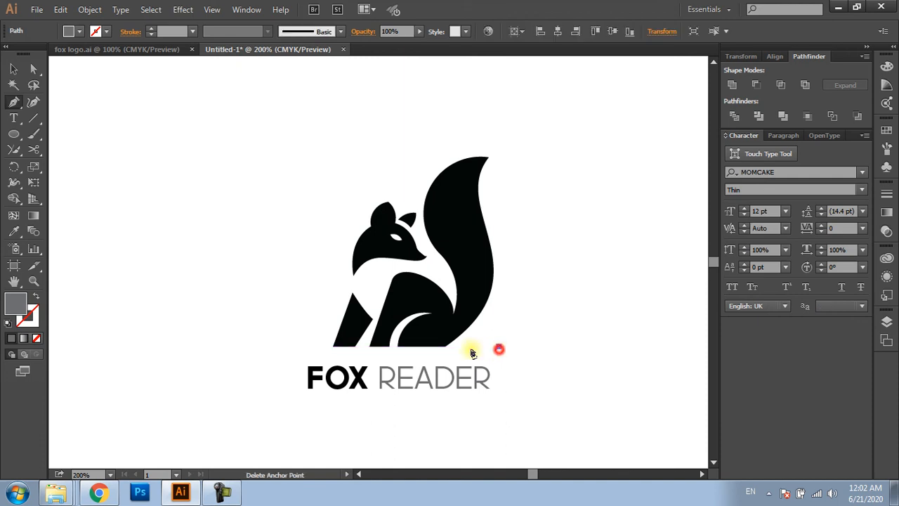
click(297, 346)
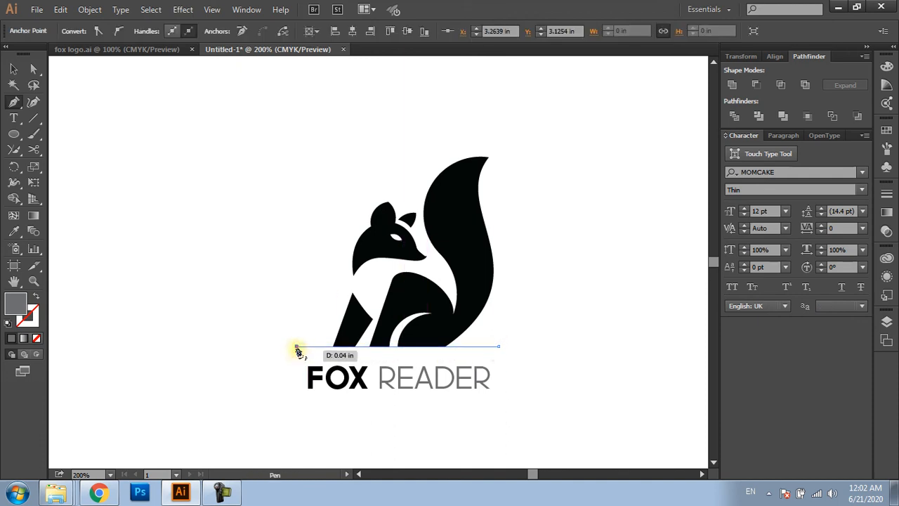
key(v)
key(shift+x)
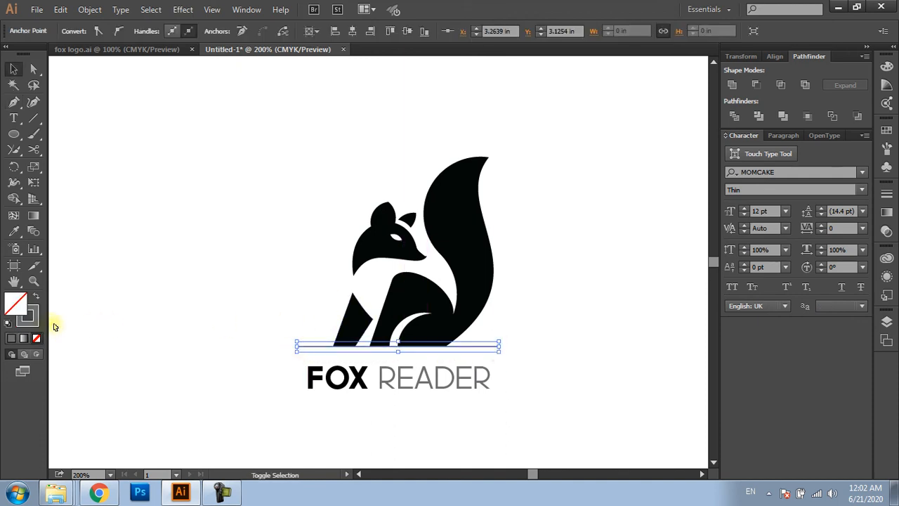
Sample the fox's solid black fill onto the base line with the Eyedropper
click(434, 408)
click(484, 346)
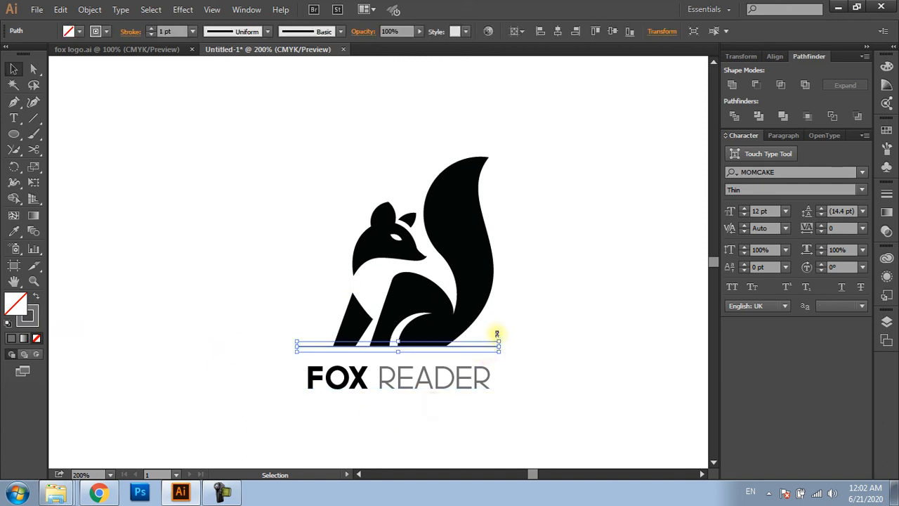
key(i)
click(480, 304)
key(v)
click(555, 365)
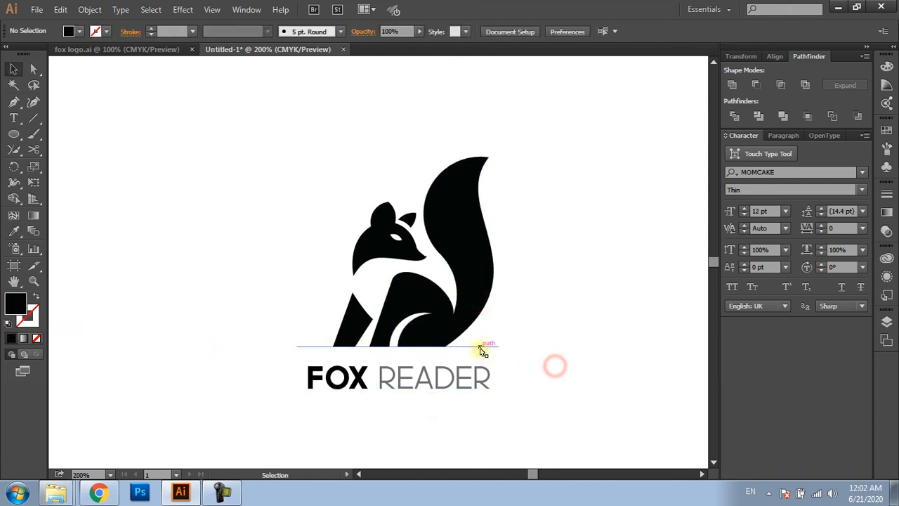
Try a 2 pt stroke weight on the base line and settle on 1 pt
click(481, 347)
click(175, 30)
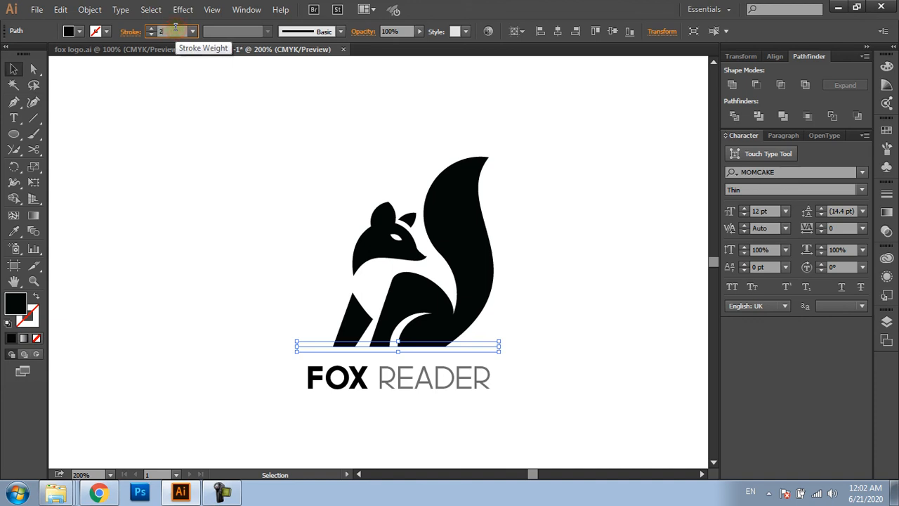
text(2)
key(Return)
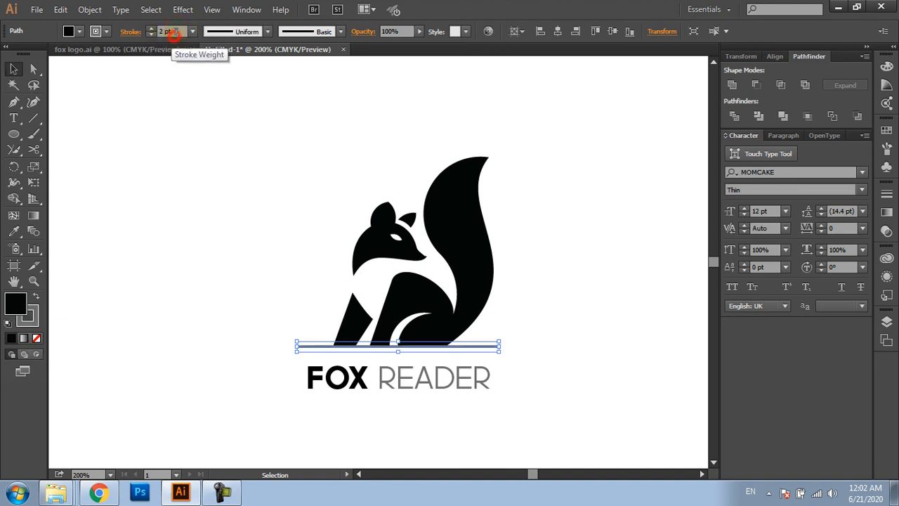
text(1)
key(Return)
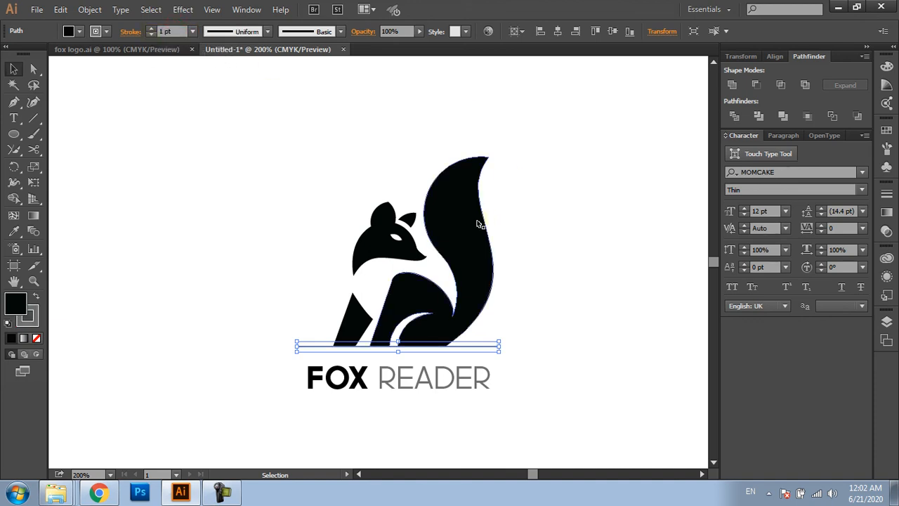
Give the base line a black outline and remove its fill
click(23, 318)
click(37, 338)
click(515, 367)
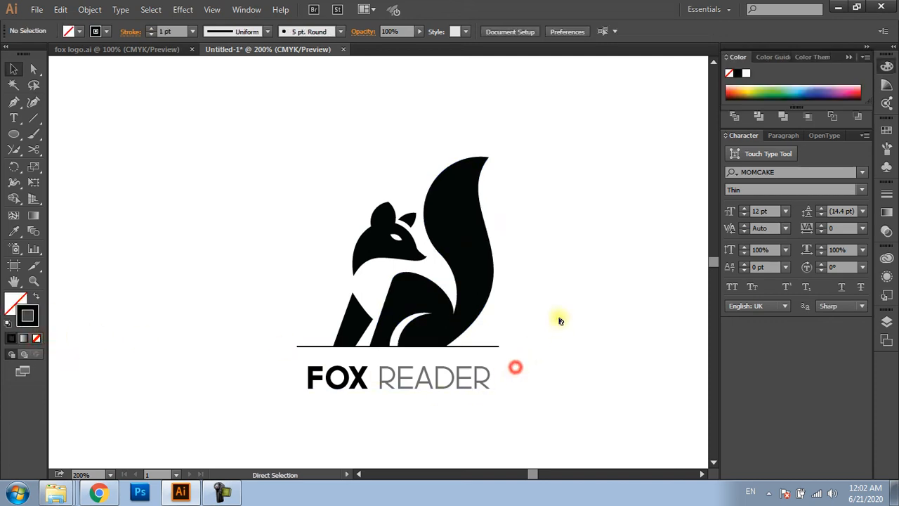
Shorten the base line evenly from both ends so it extends only slightly past the fox's feet
drag(600, 159, 195, 436)
drag(365, 396, 352, 387)
click(502, 329)
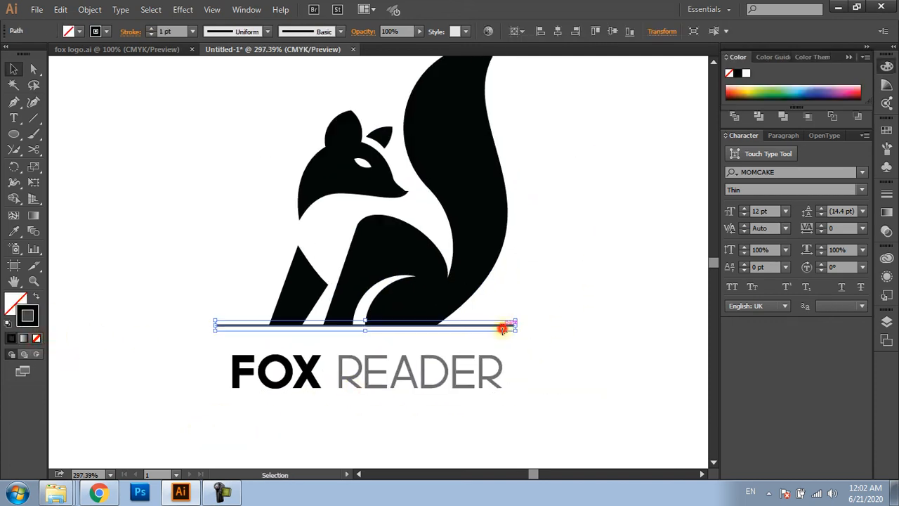
drag(515, 325, 492, 326)
click(534, 335)
Scale the FOX READER text down to 31.68 pt to match the base line's width and place it just beneath the line
click(478, 377)
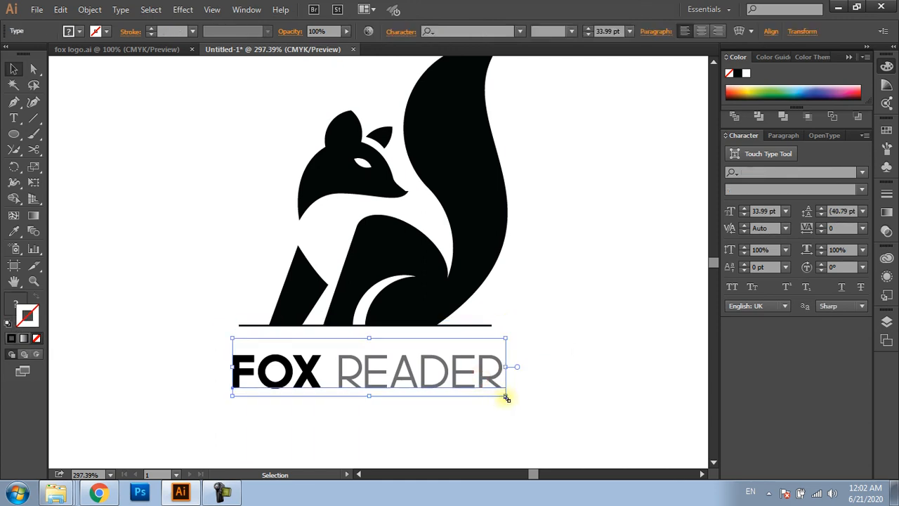
drag(505, 397, 465, 366)
click(554, 395)
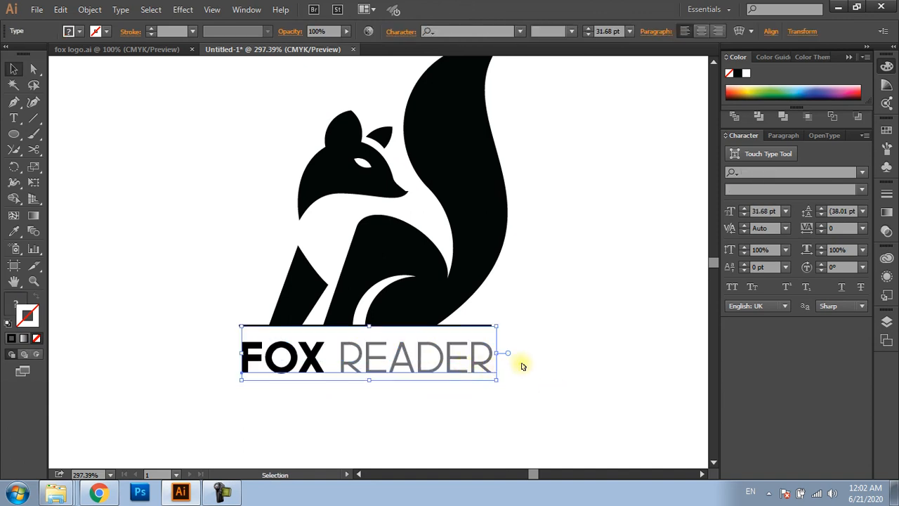
Expand the object and fill of the FOX READER text into outlines
click(89, 10)
click(134, 150)
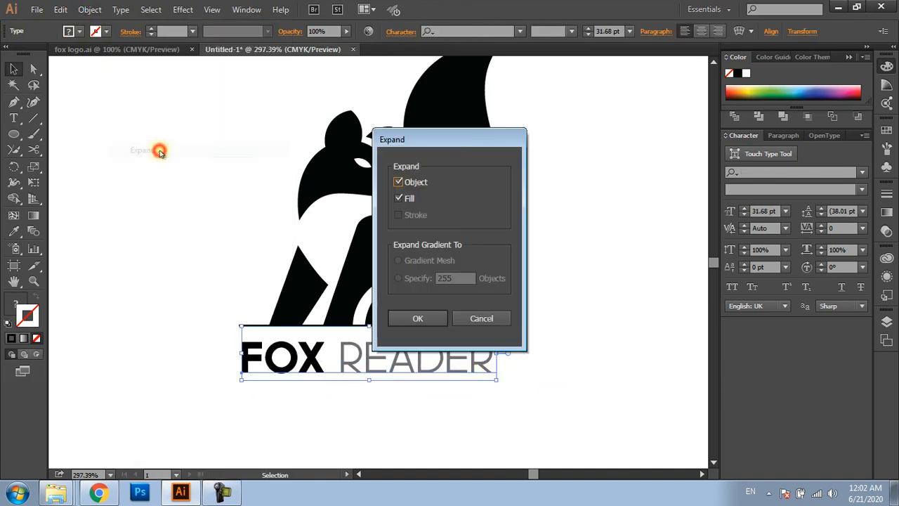
click(419, 318)
click(548, 318)
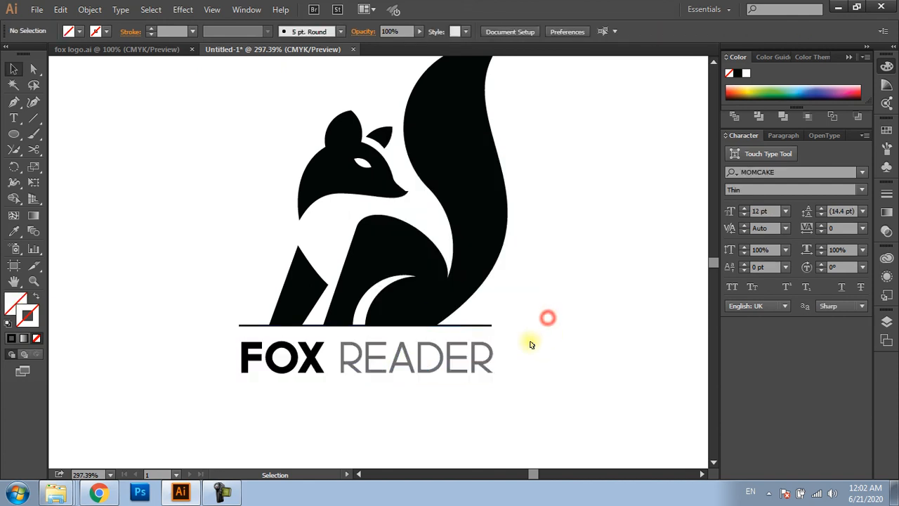
Scale the fox, base line and lettering down together slightly on the artboard
scroll(531, 342, down, 2)
drag(560, 337, 530, 342)
drag(531, 388, 259, 176)
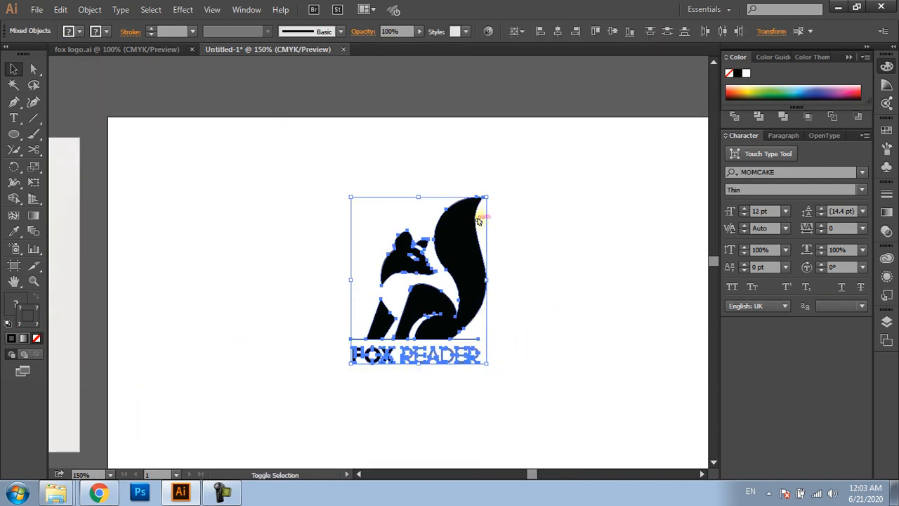
drag(487, 197, 480, 208)
click(530, 255)
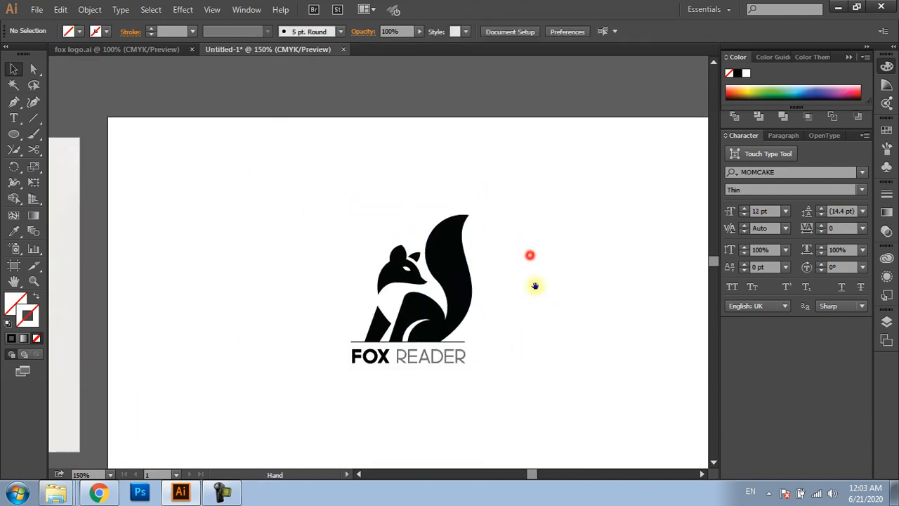
Examine the finished logo in full-screen mode with the artboard fitted to the view and nothing selected
drag(535, 292, 430, 256)
drag(450, 335, 190, 176)
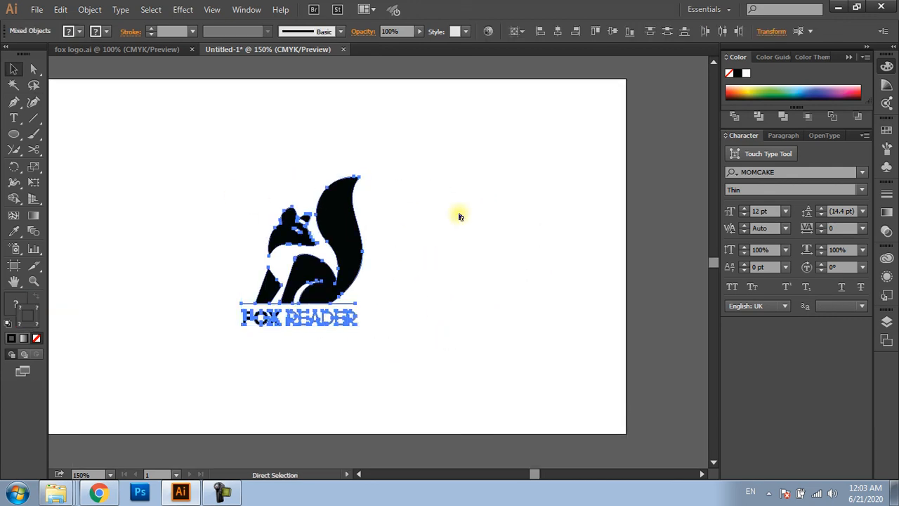
key(ctrl+0)
key(f)
key(f)
key(ctrl+0)
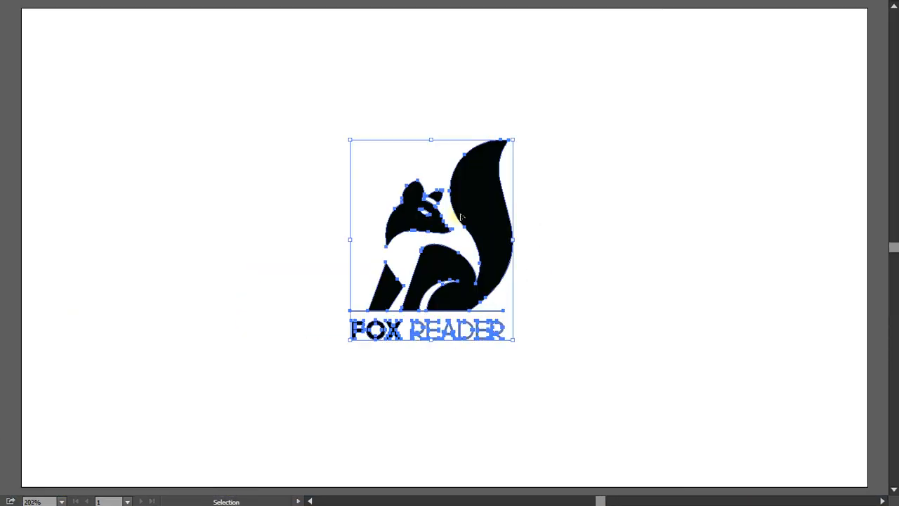
click(641, 80)
key(a)
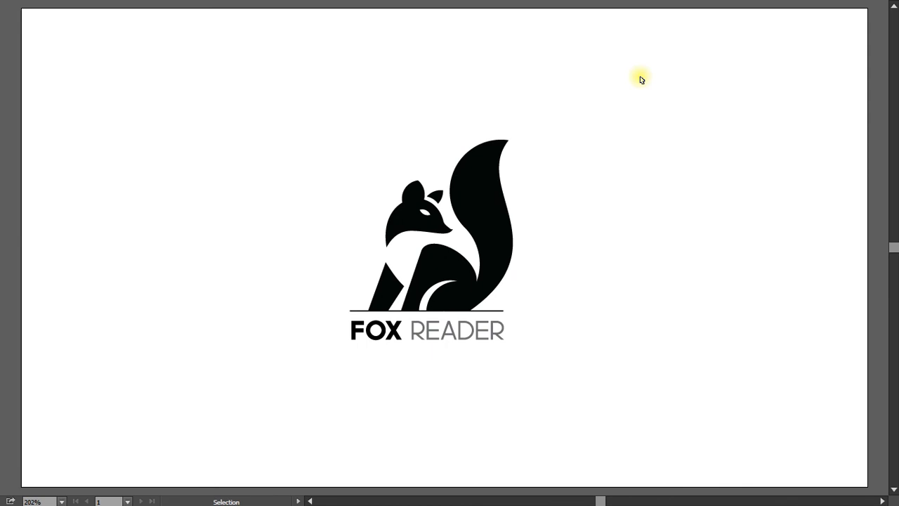